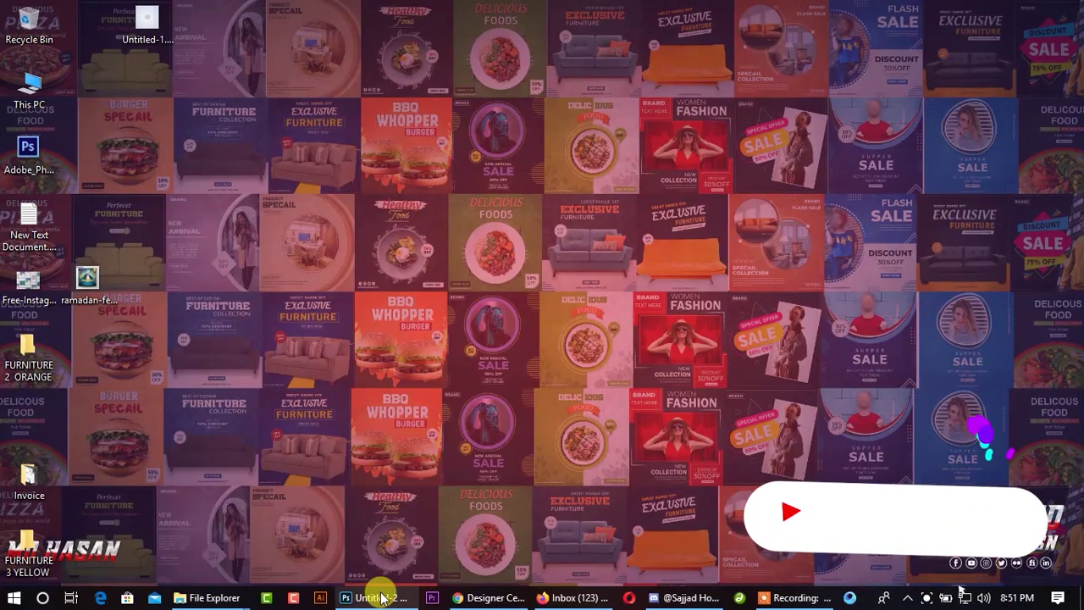
- Bring up Photoshop, glance at the Healthcare poster and Untitled-1, then return to blank Untitled-2
left_click(378, 596)
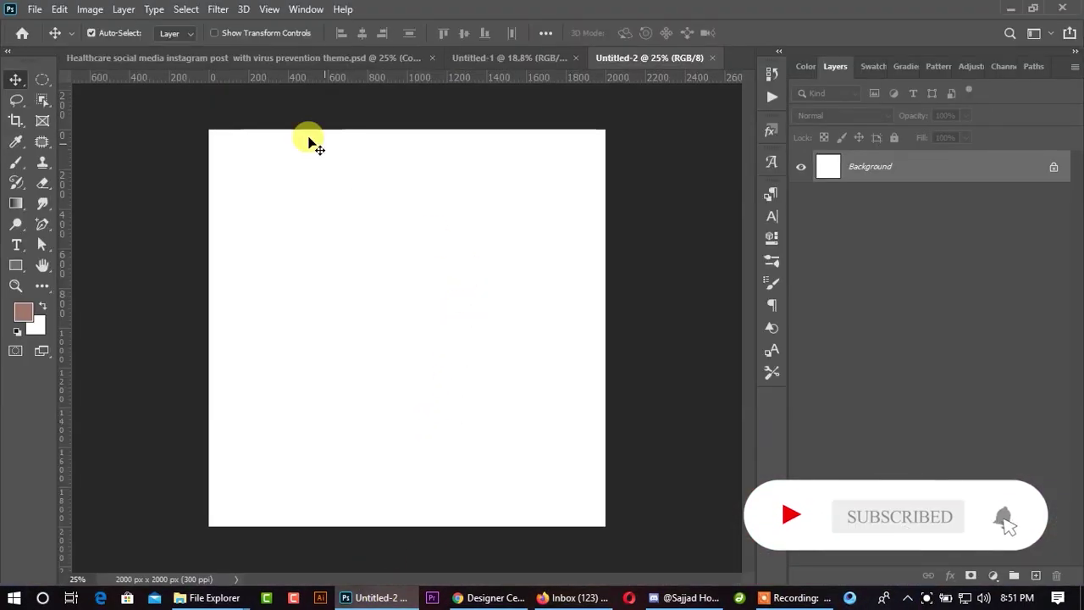
left_click(222, 57)
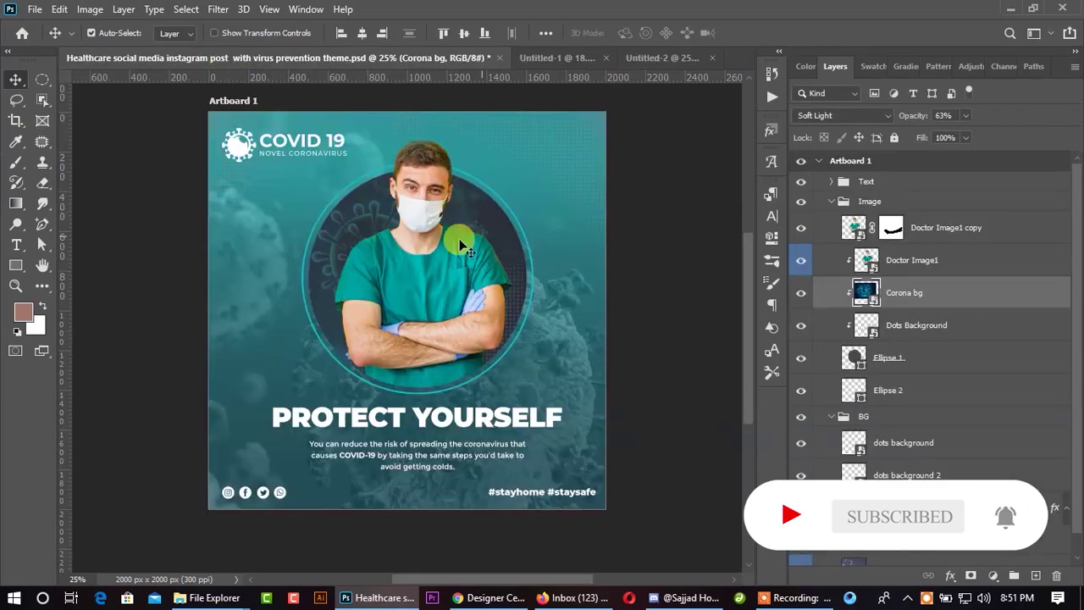
left_click(584, 57)
left_click(652, 58)
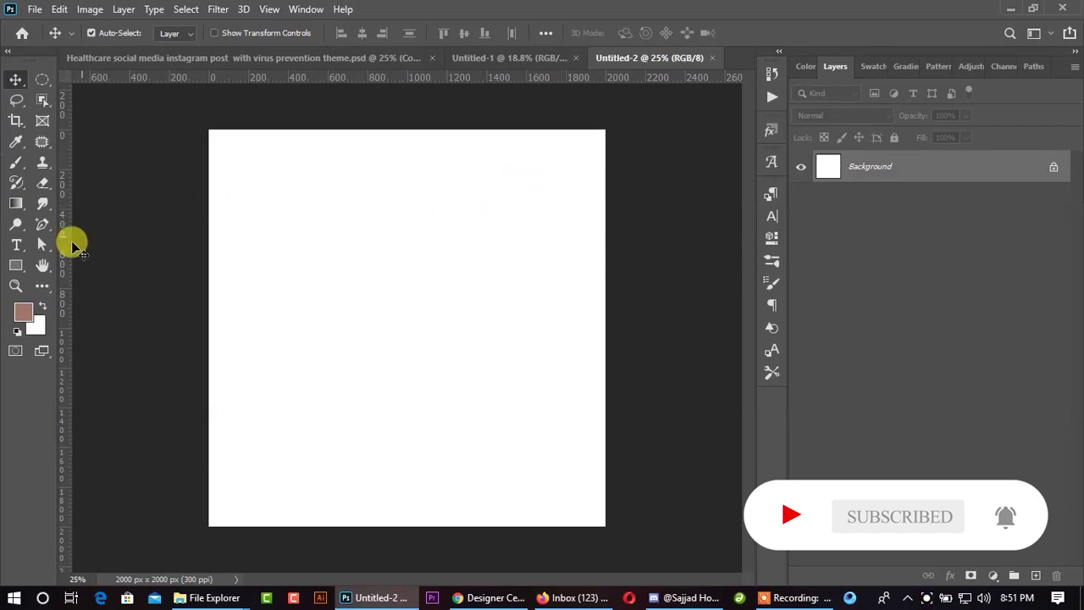
left_click(147, 61)
left_click(656, 58)
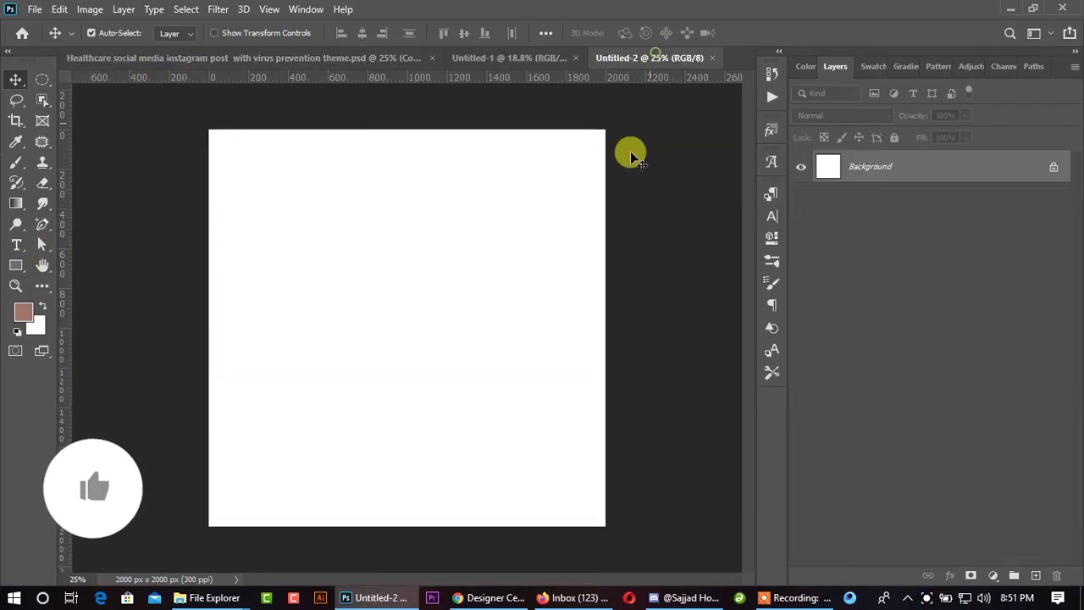
left_click(16, 265)
- Draw a brown rectangle covering the entire 2000 × 2000 px Untitled-2 canvas
mouse_move(198, 122)
left_mouse_down()
mouse_move(590, 532)
mouse_move(619, 539)
left_mouse_up()
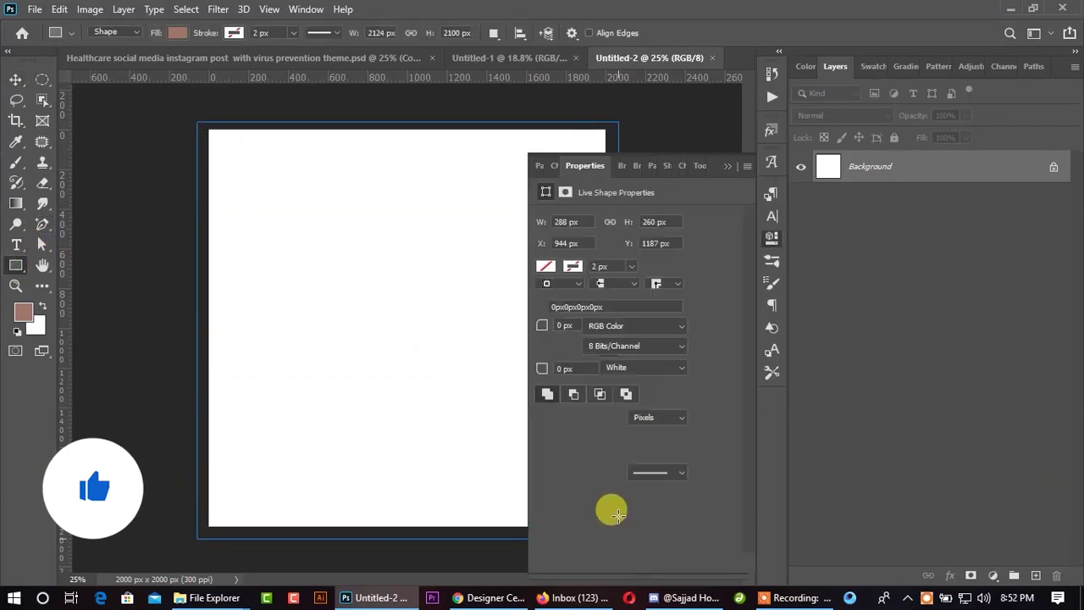
left_click(726, 169)
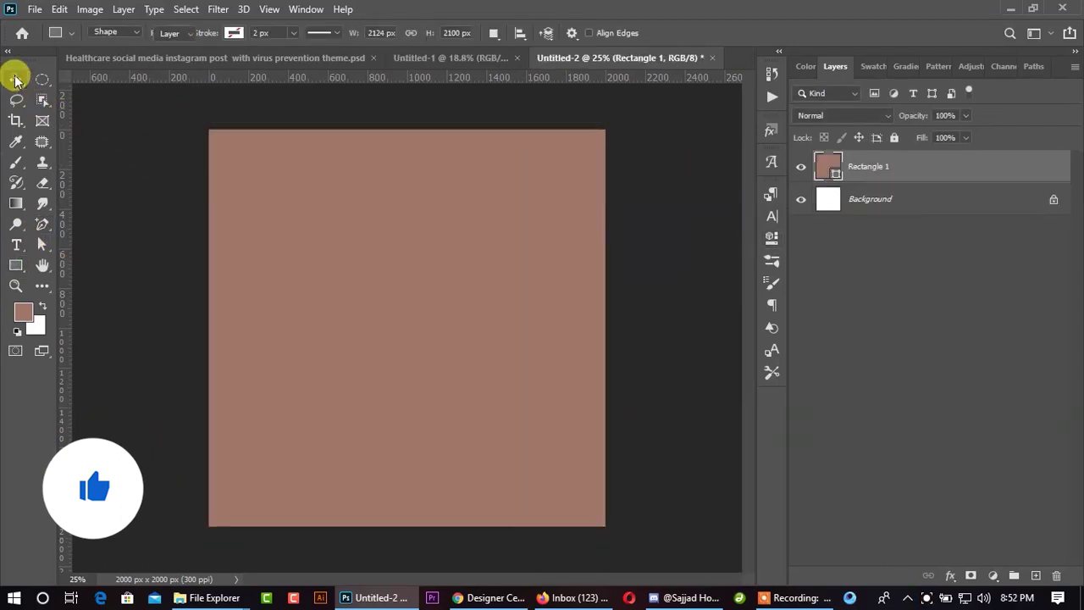
left_click(17, 79)
left_click(446, 61)
mouse_move(327, 229)
left_mouse_down()
mouse_move(653, 61)
mouse_move(492, 77)
left_mouse_up()
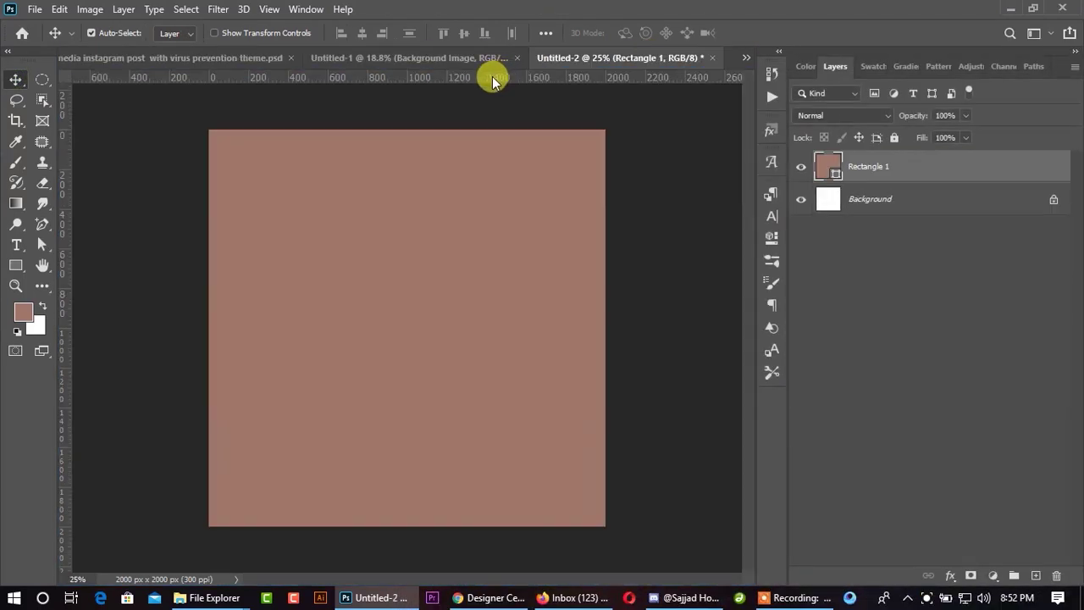
- Copy the virus photo layer from Untitled-1 into Untitled-2
left_click(445, 61)
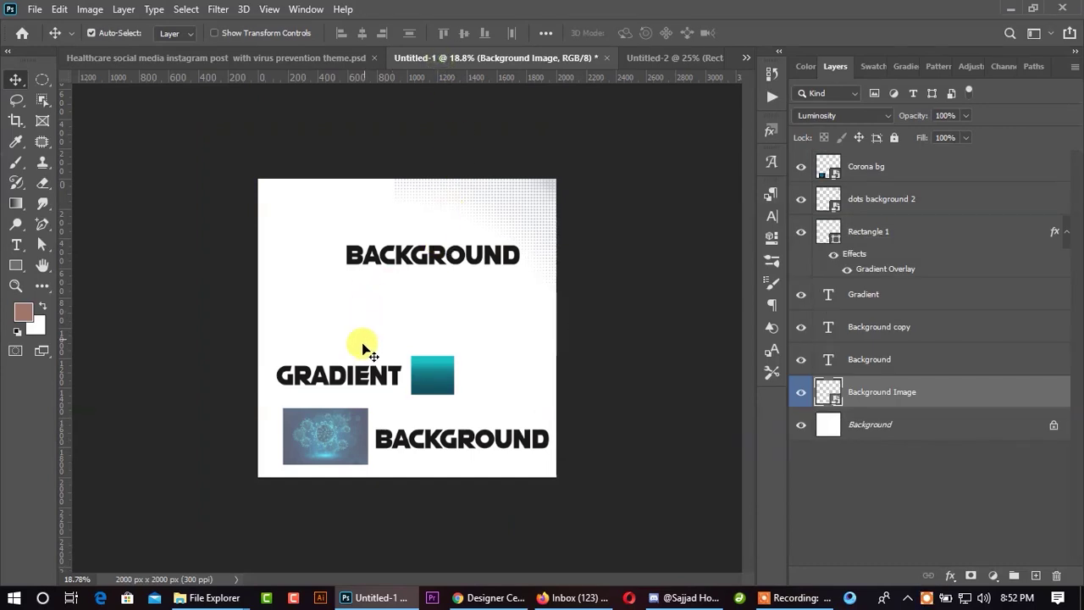
key("ctrl")
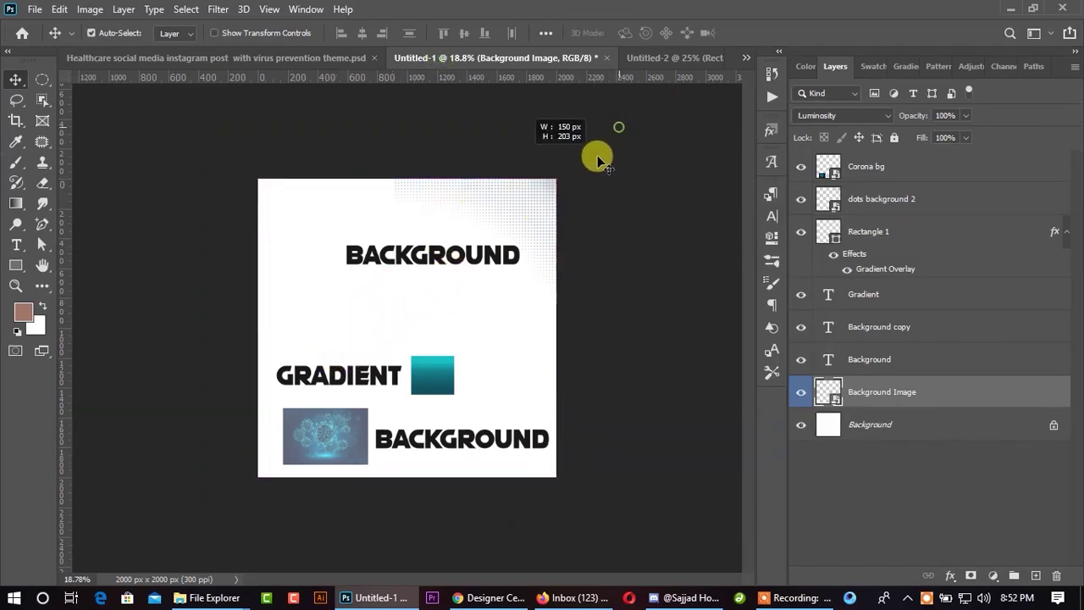
left_click_drag(597, 155, 640, 53)
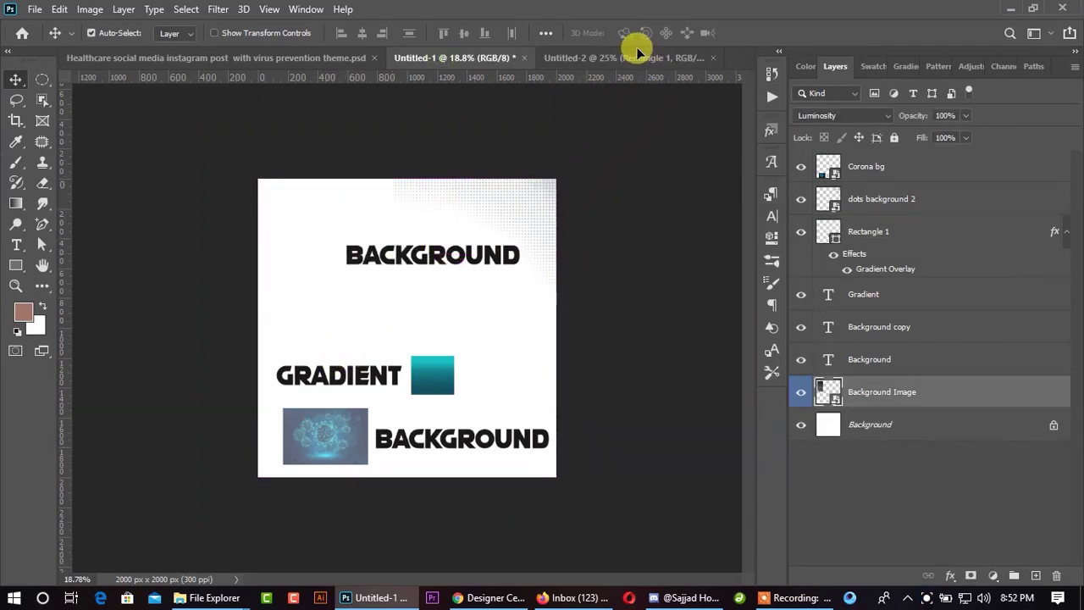
mouse_move(640, 53)
left_mouse_down()
mouse_move(436, 254)
mouse_move(591, 246)
left_mouse_up()
- Scale the virus photo to about 90%, shift it up, and place it beneath Rectangle 1
key("ctrl+t")
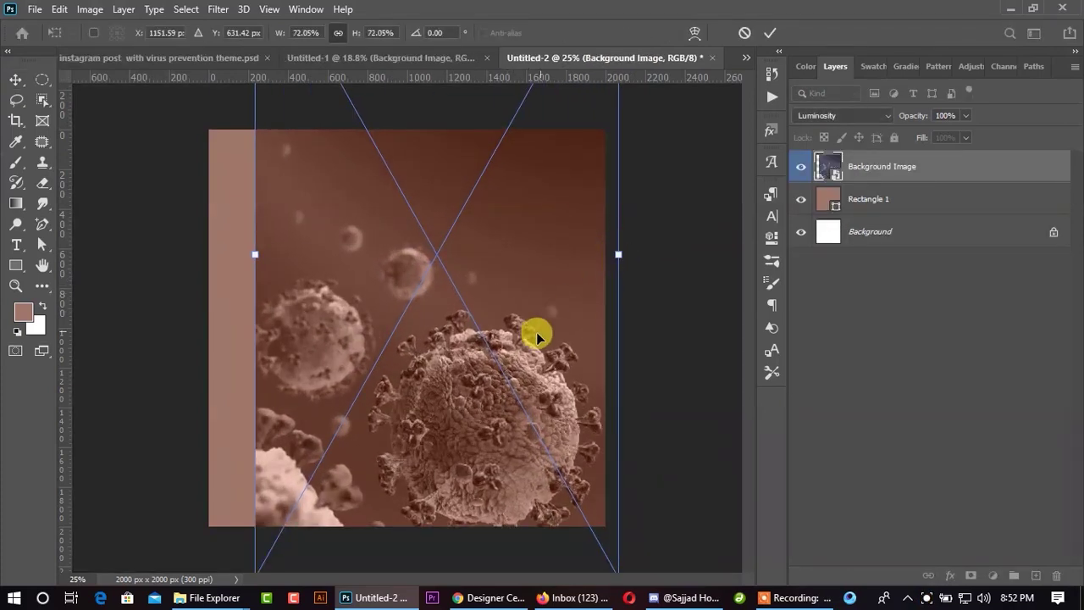
left_click_drag(590, 246, 635, 244)
left_click_drag(588, 382, 584, 301)
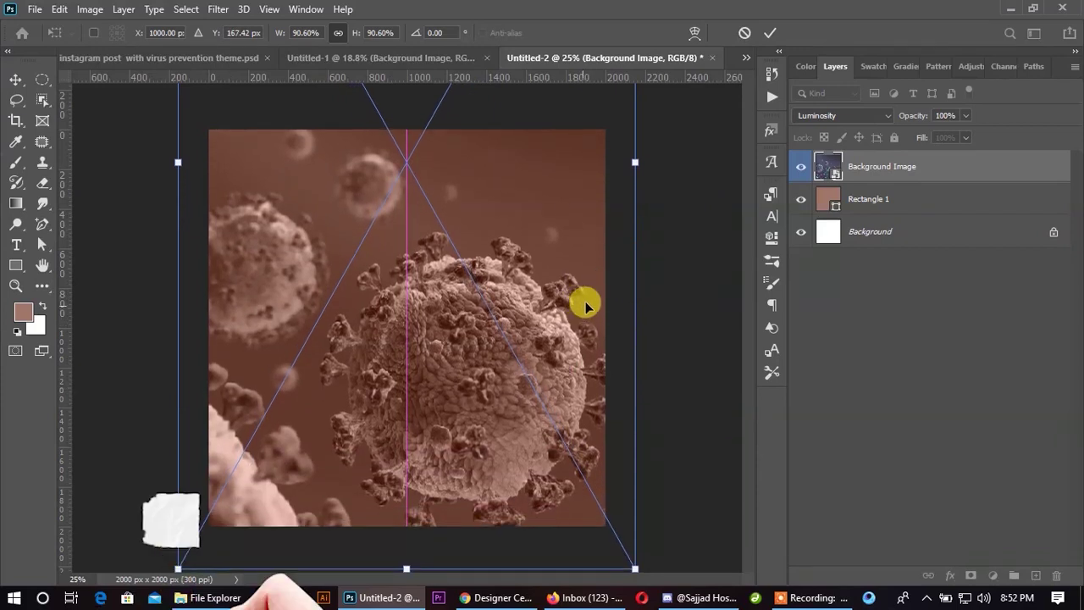
left_click(770, 32)
left_click_drag(881, 193, 864, 203)
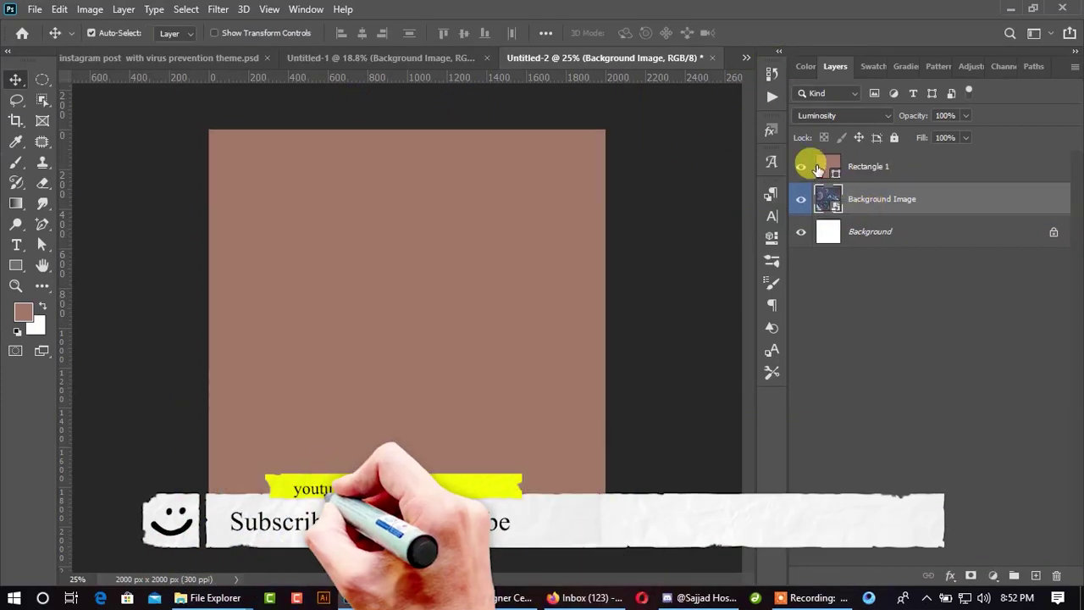
left_click(448, 59)
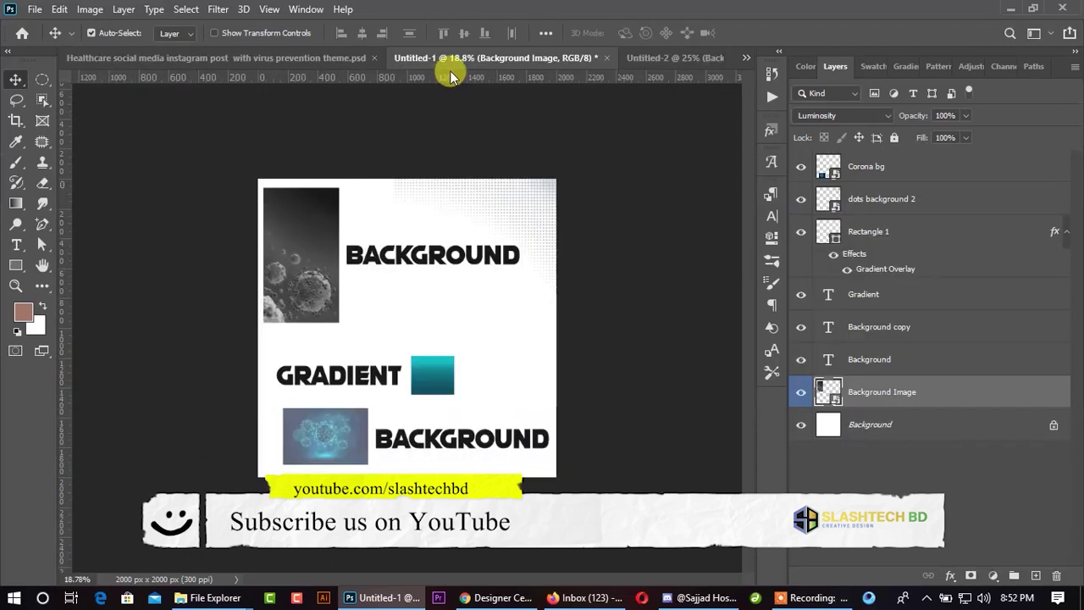
- Copy the gradient rectangle into Untitled-2 and give Rectangle 1 a teal Gradient Overlay style
left_click_drag(402, 355, 447, 282)
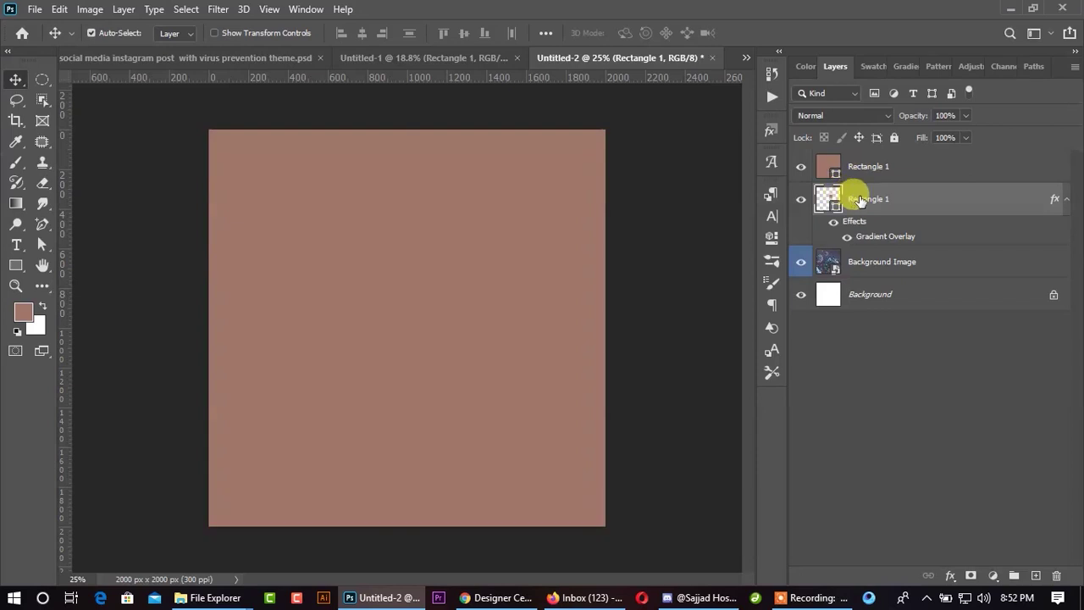
right_click(859, 200)
left_click_drag(854, 203, 835, 157)
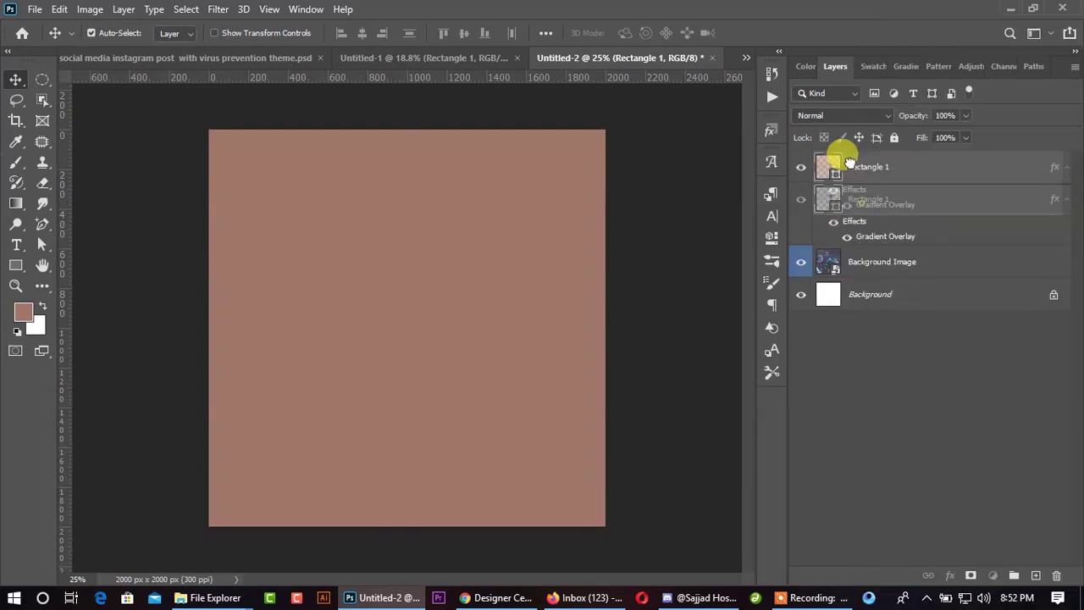
left_click(864, 230)
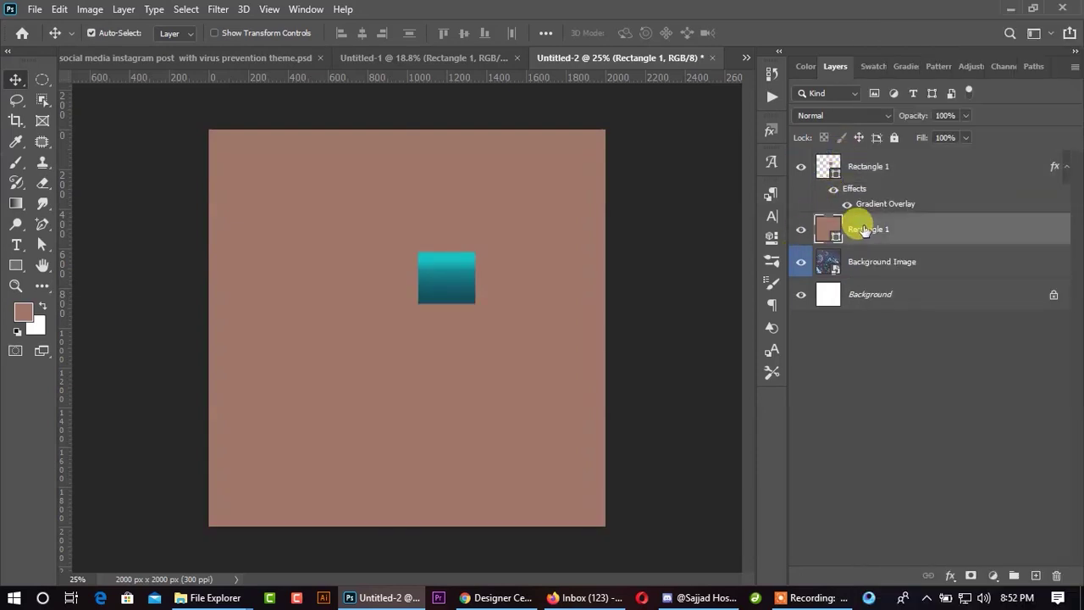
right_click(858, 233)
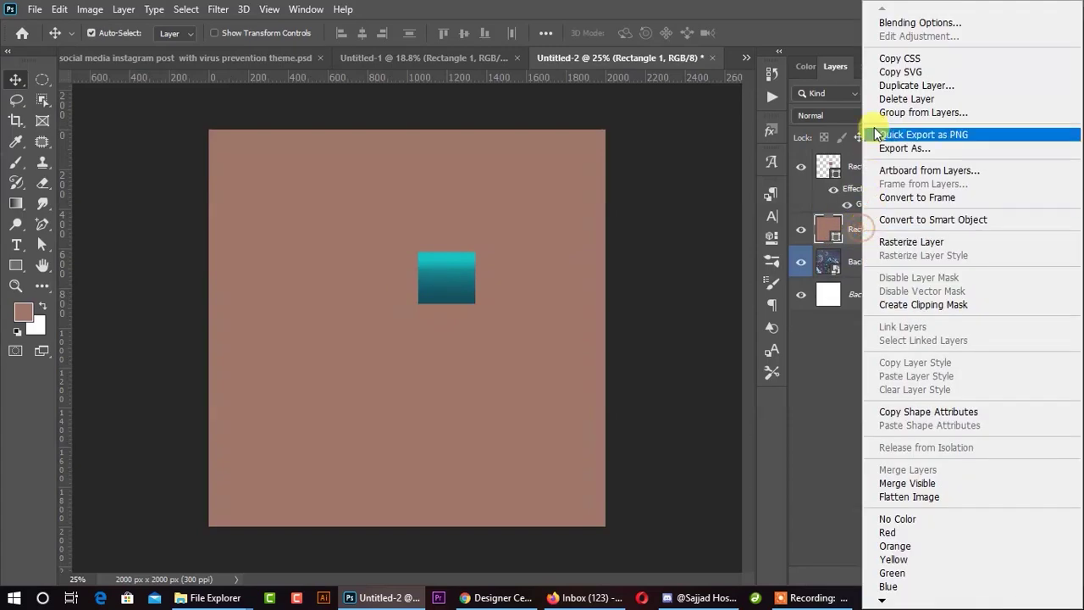
left_click(895, 22)
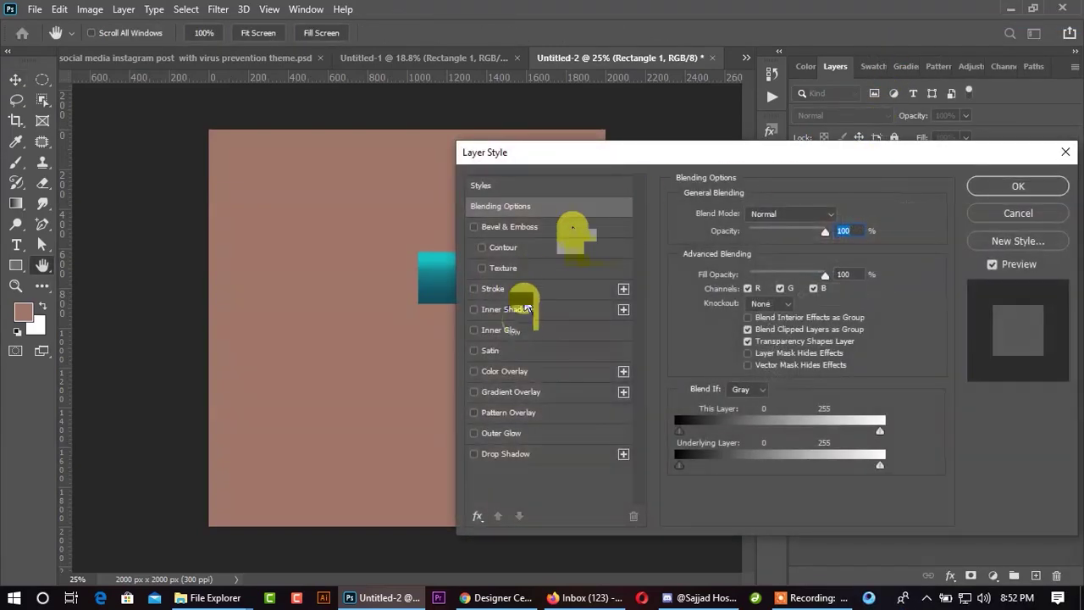
left_click(508, 389)
left_click(1019, 193)
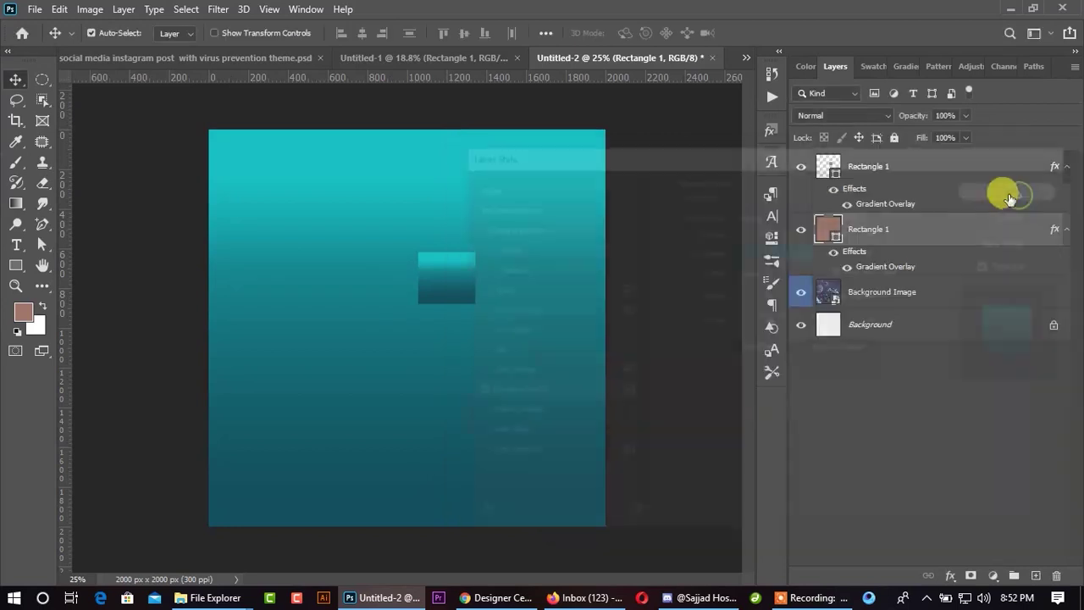
- Delete the leftover gradient square and lower Rectangle 1's opacity to about 47%
left_click_drag(450, 254, 464, 289)
key("Delete")
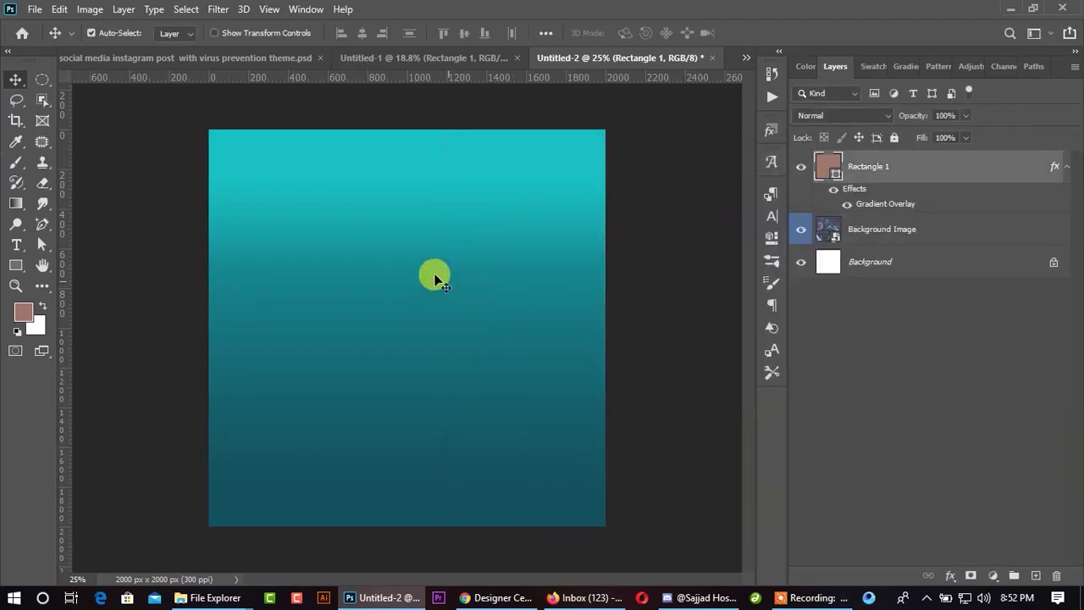
left_click(965, 115)
left_click_drag(965, 133, 934, 135)
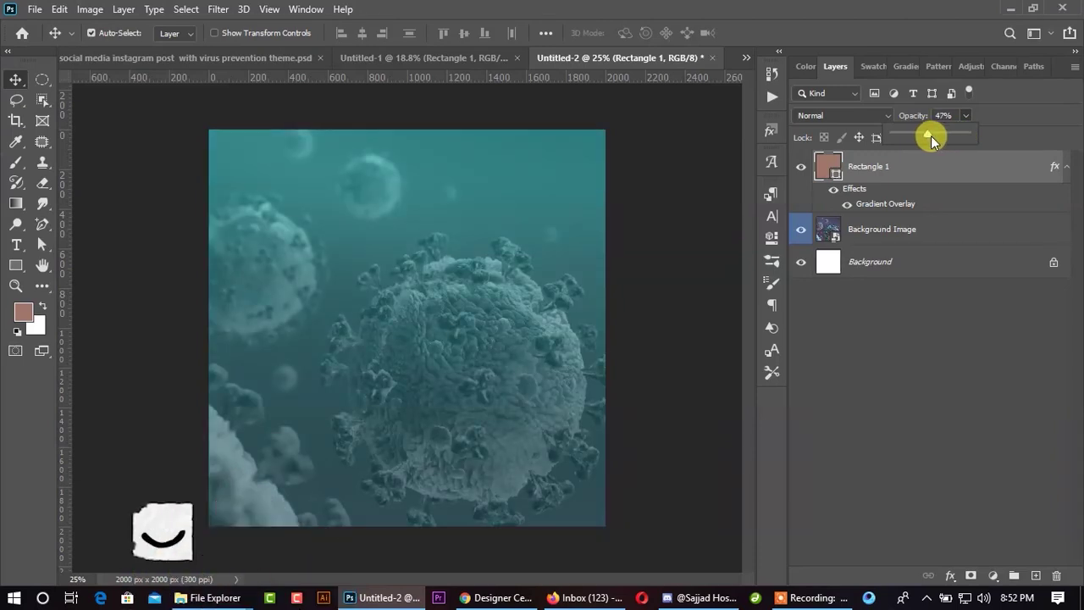
left_click(692, 206)
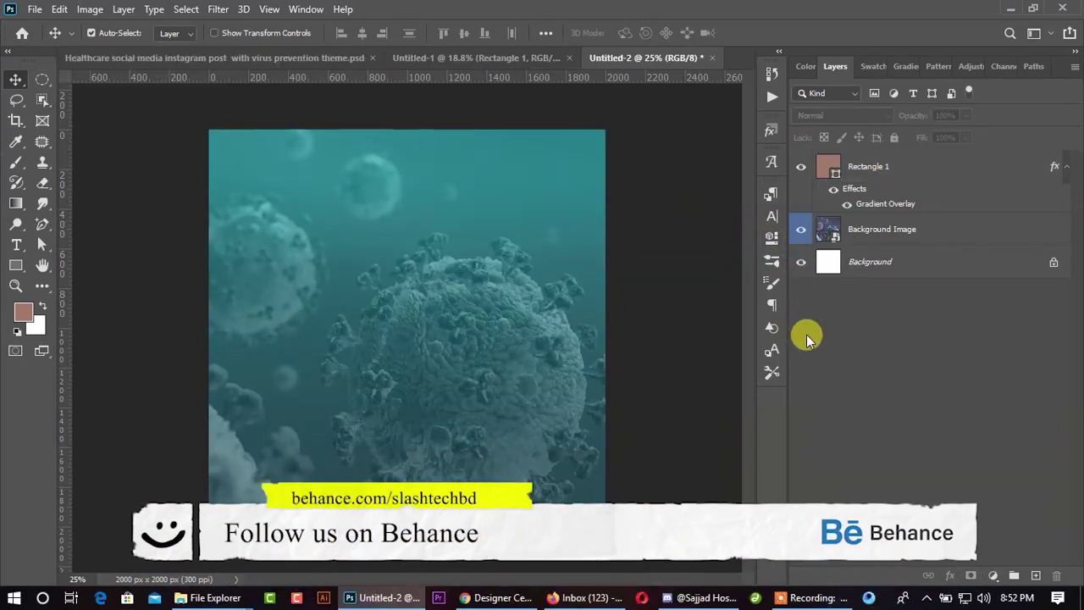
left_click(24, 271)
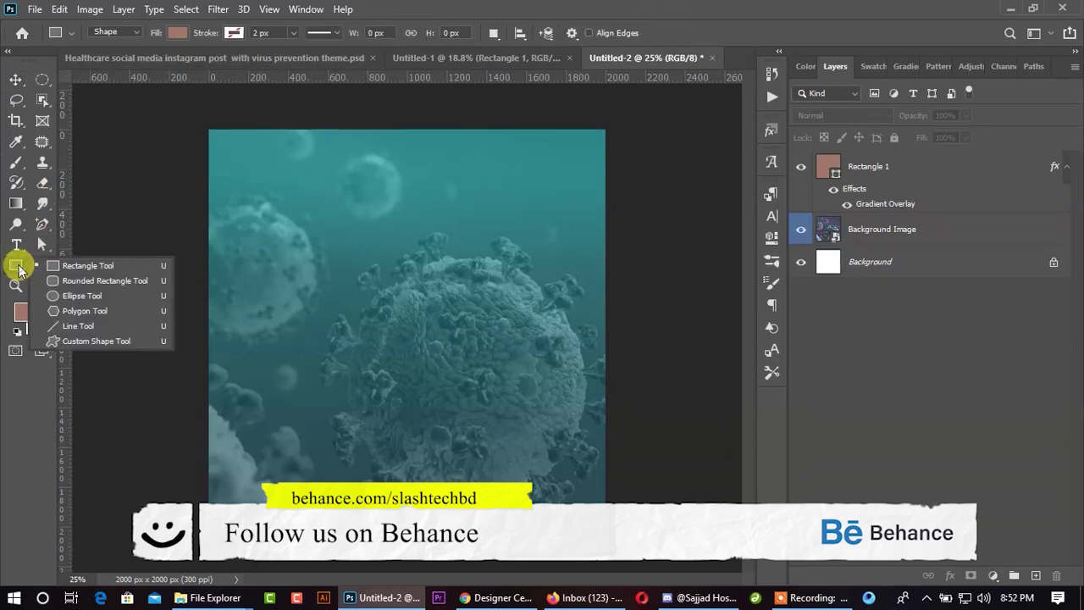
- Draw a 1016 px brown circle with the Ellipse Tool and move it near the canvas centre
left_click(61, 298)
left_click_drag(373, 267, 593, 460)
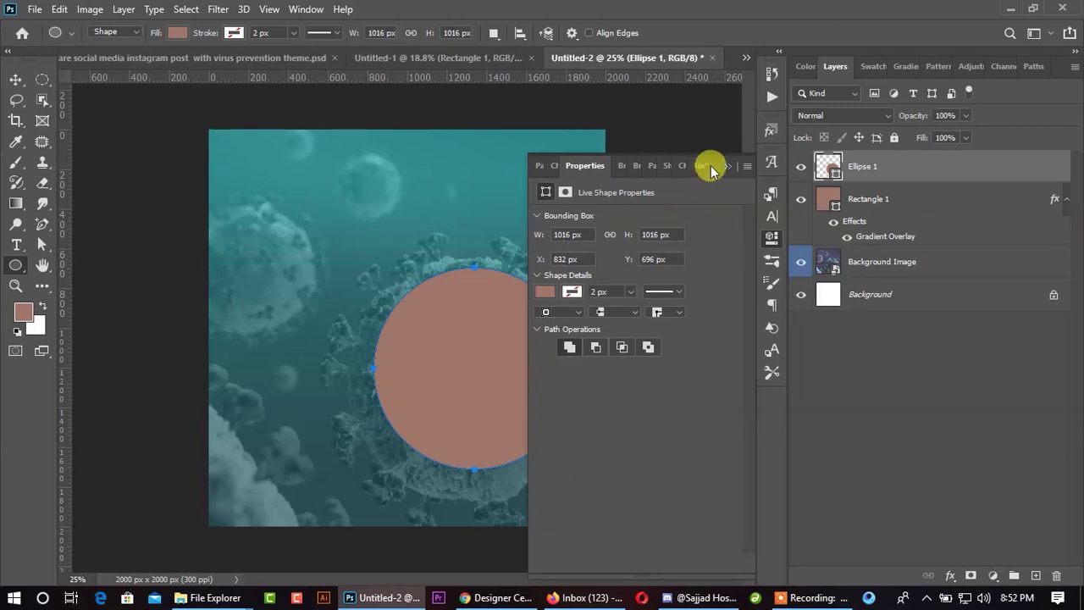
left_click(733, 166)
left_click(10, 82)
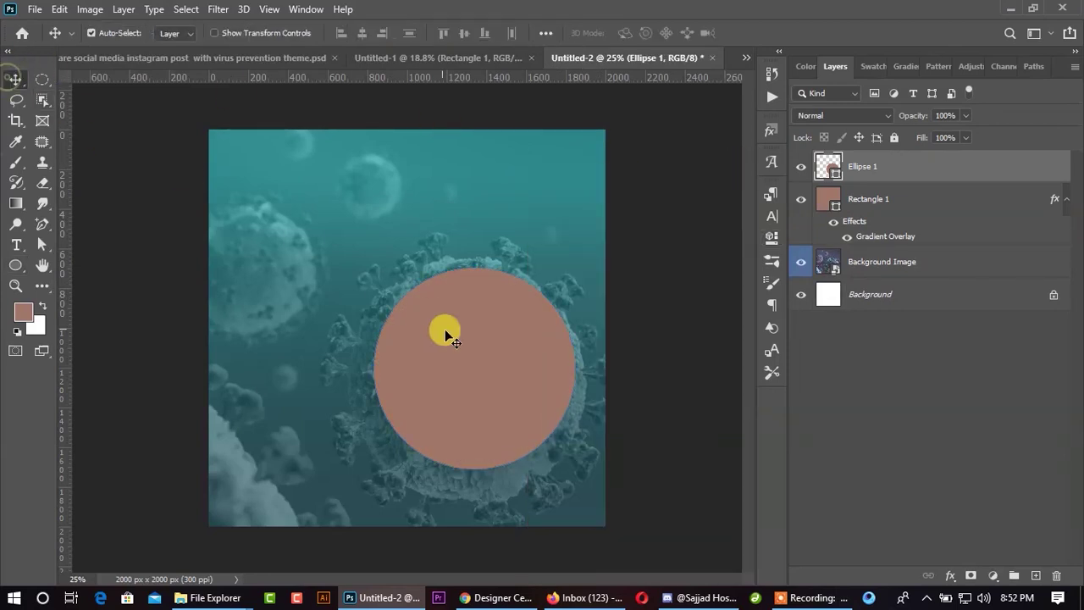
left_click_drag(457, 343, 397, 315)
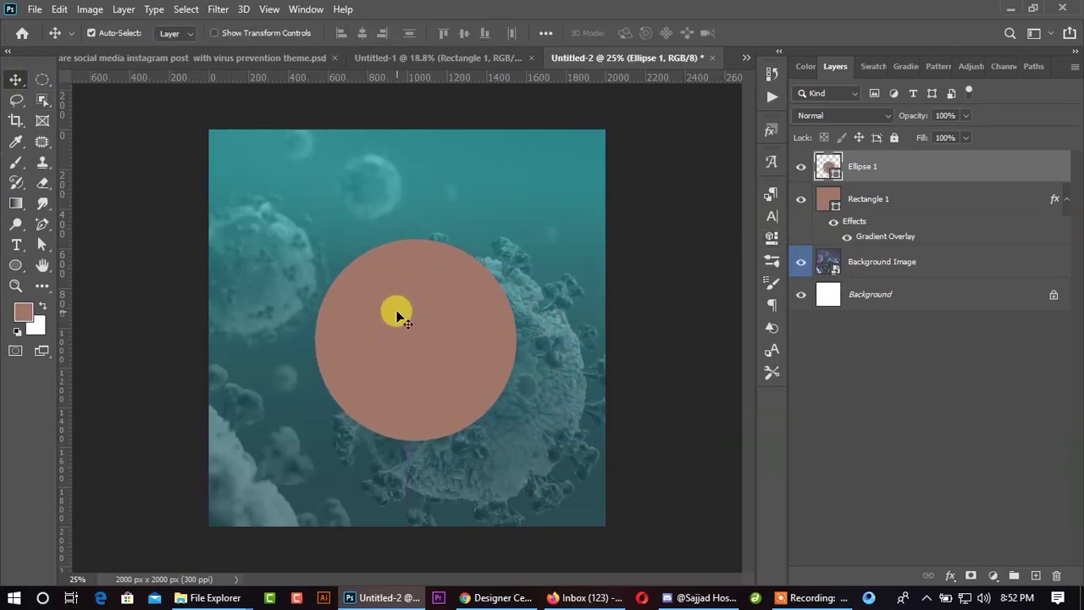
left_click_drag(416, 387, 405, 386)
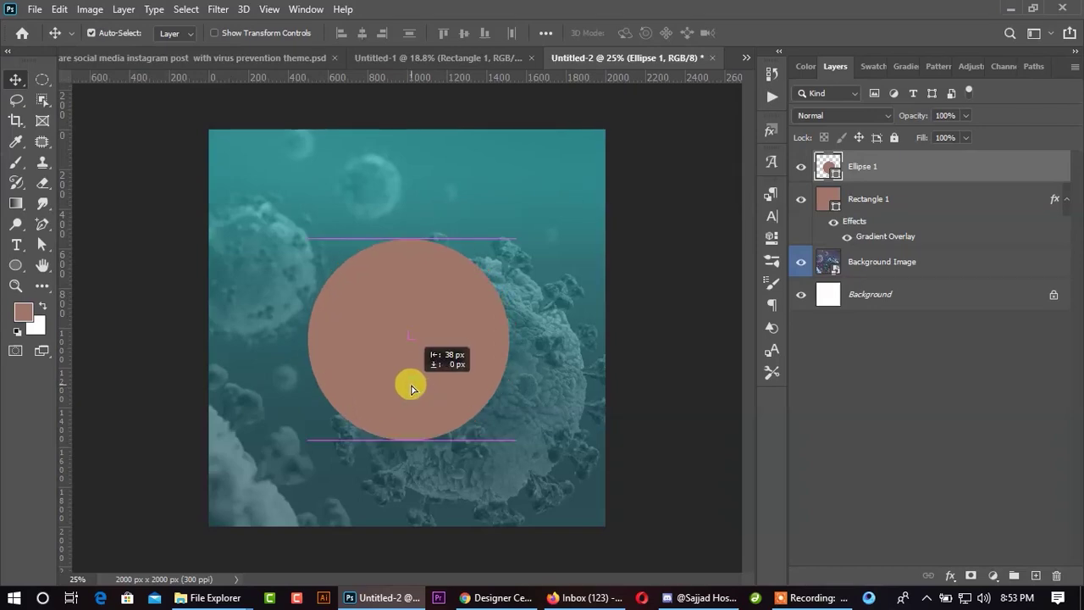
mouse_move(209, 597)
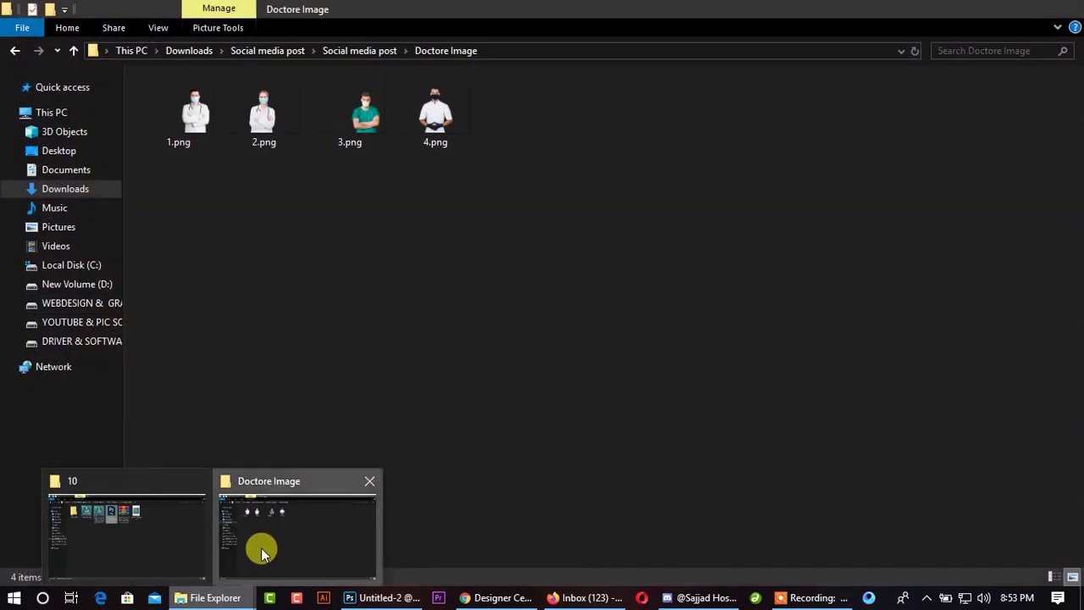
- Drag 3.png from the Doctore Image folder onto the canvas, enlarge it and move it over the circle
left_click(261, 552)
mouse_move(351, 150)
left_mouse_down()
mouse_move(386, 369)
mouse_move(416, 375)
mouse_move(407, 314)
mouse_move(416, 298)
left_mouse_up()
left_click_drag(513, 275, 530, 273)
left_click_drag(435, 396, 410, 383)
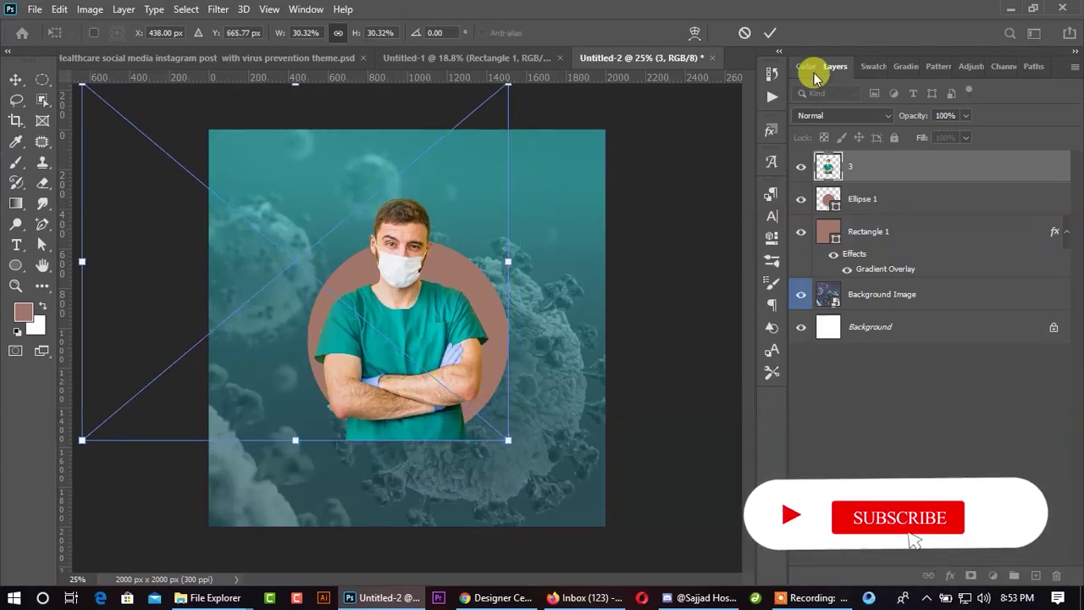
- Scale the doctor and circle together to about 115% and align their horizontal centres
key("Return")
left_click(864, 199, "shift")
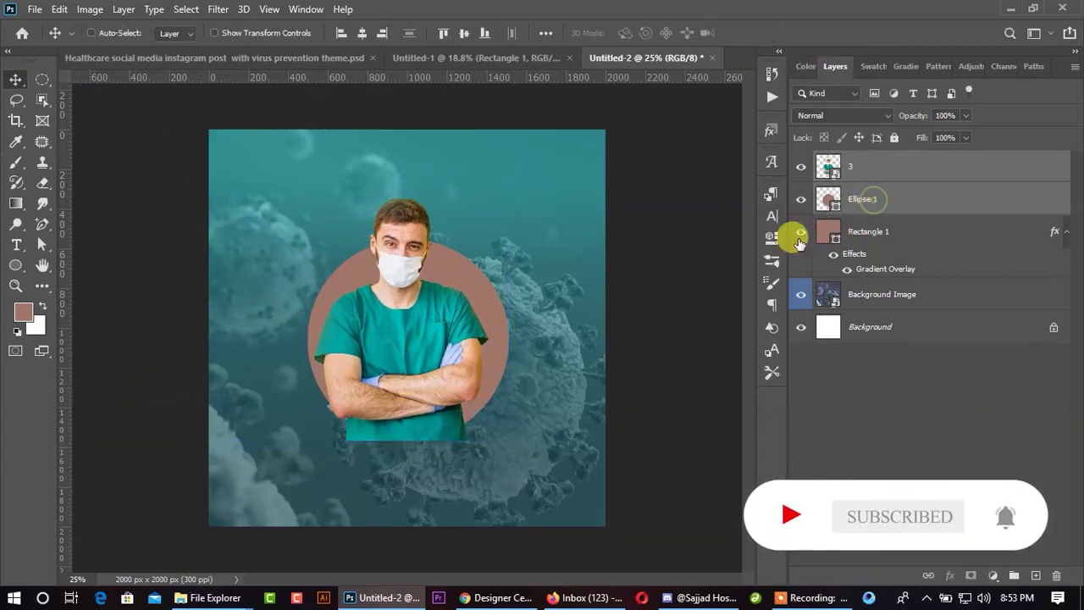
key("ctrl+t")
left_click_drag(508, 259, 552, 259)
left_click_drag(449, 368, 441, 344)
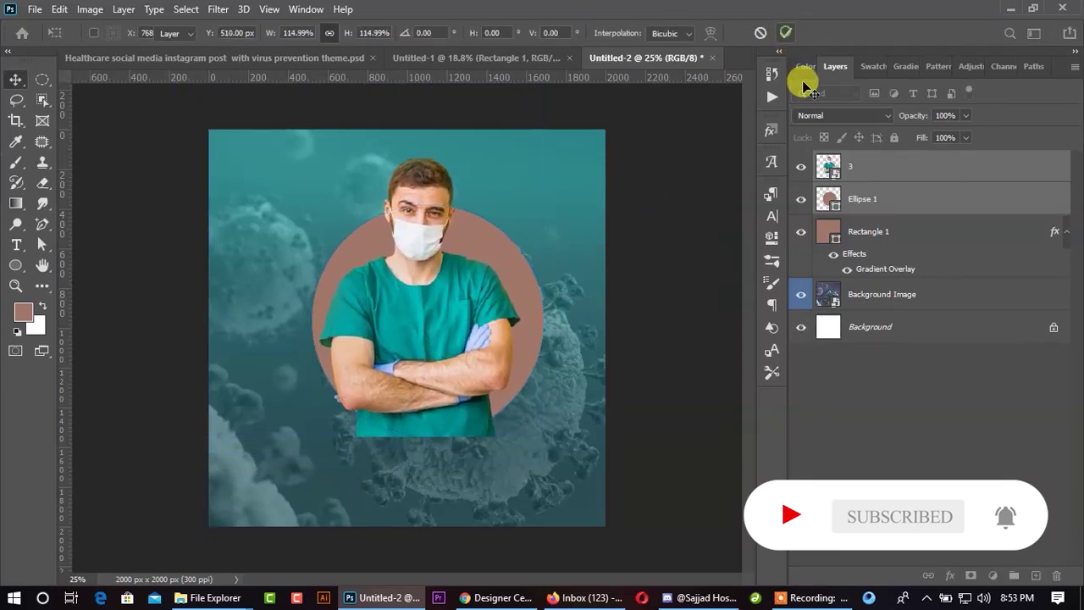
left_click(785, 33)
left_click(362, 34)
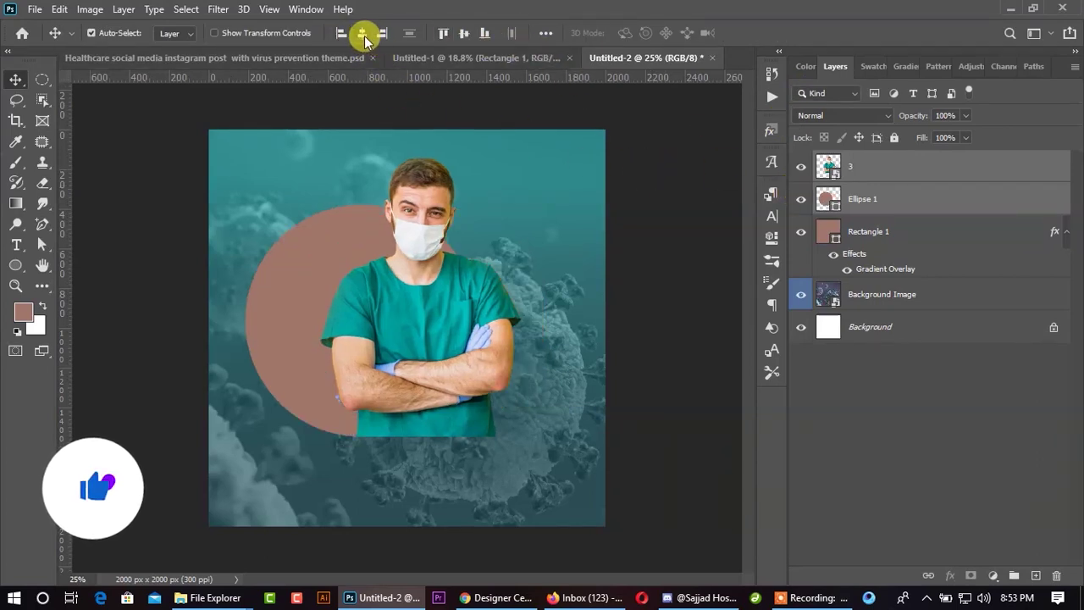
- Reposition the doctor over the circle and clip layer 3 to Ellipse 1
left_click(689, 241)
left_click_drag(463, 288, 415, 286)
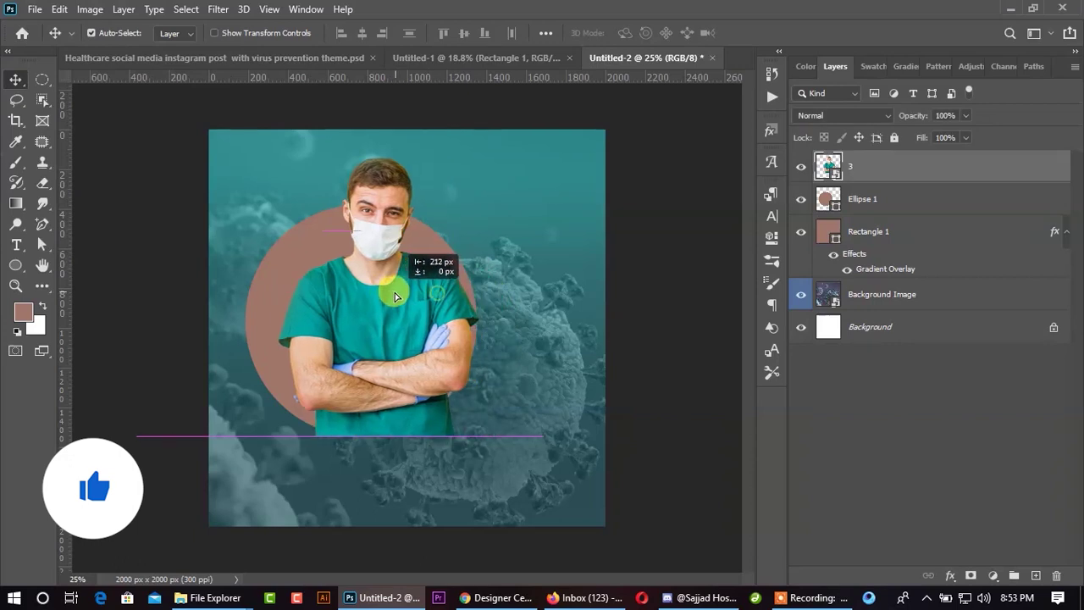
left_click(886, 203, "ctrl")
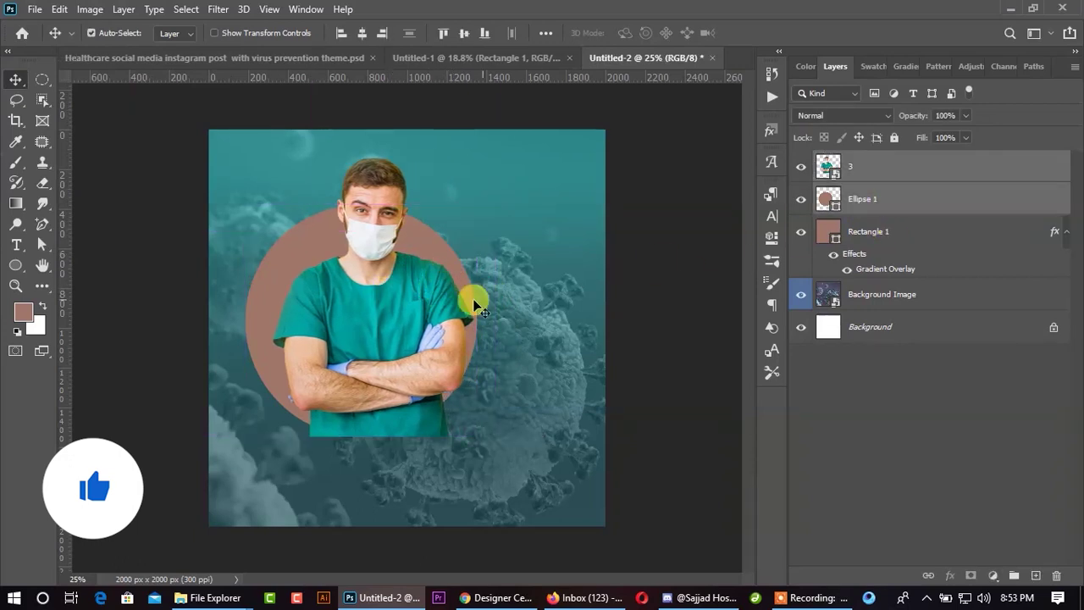
left_click_drag(425, 315, 473, 317)
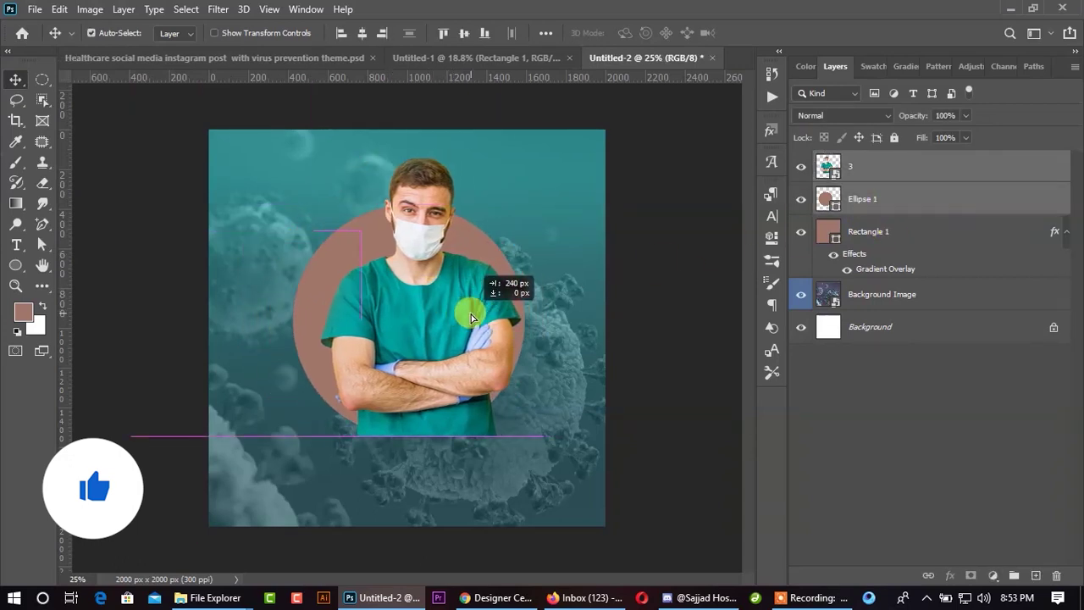
left_click(643, 213)
mouse_move(444, 316)
left_mouse_down()
mouse_move(431, 315)
mouse_move(443, 309)
left_mouse_up()
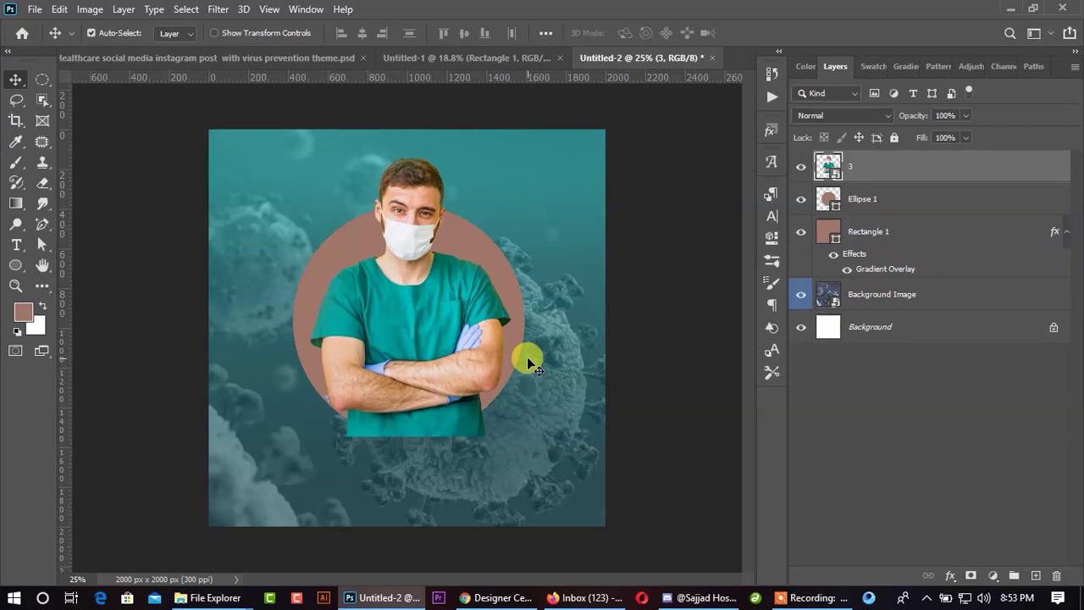
left_click(863, 177, "alt")
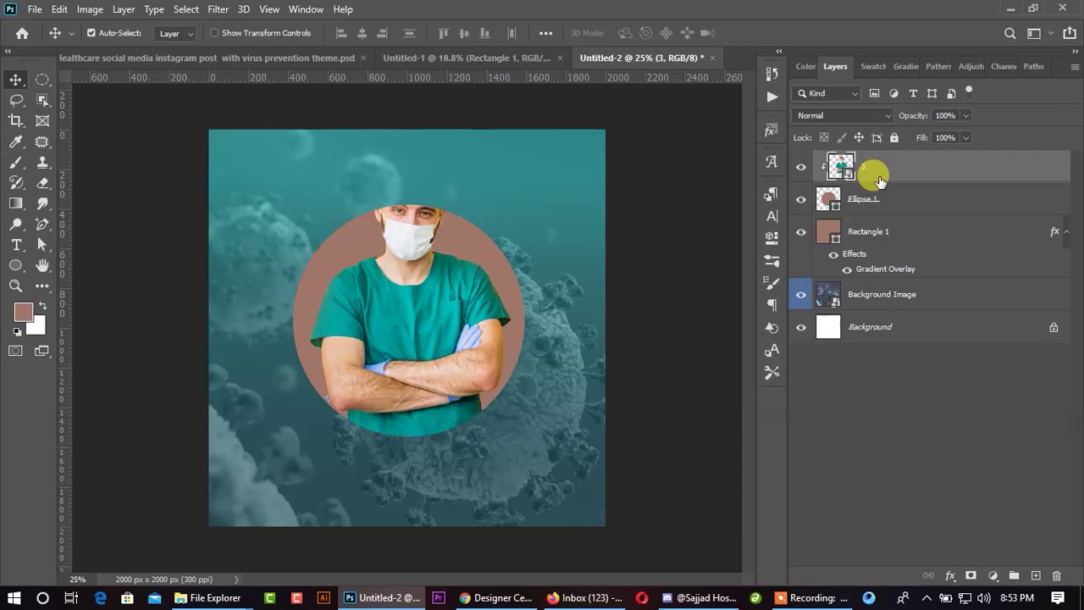
- Duplicate the doctor layer, add a layer mask, and paint out the shirt below the circle
key("ctrl+j")
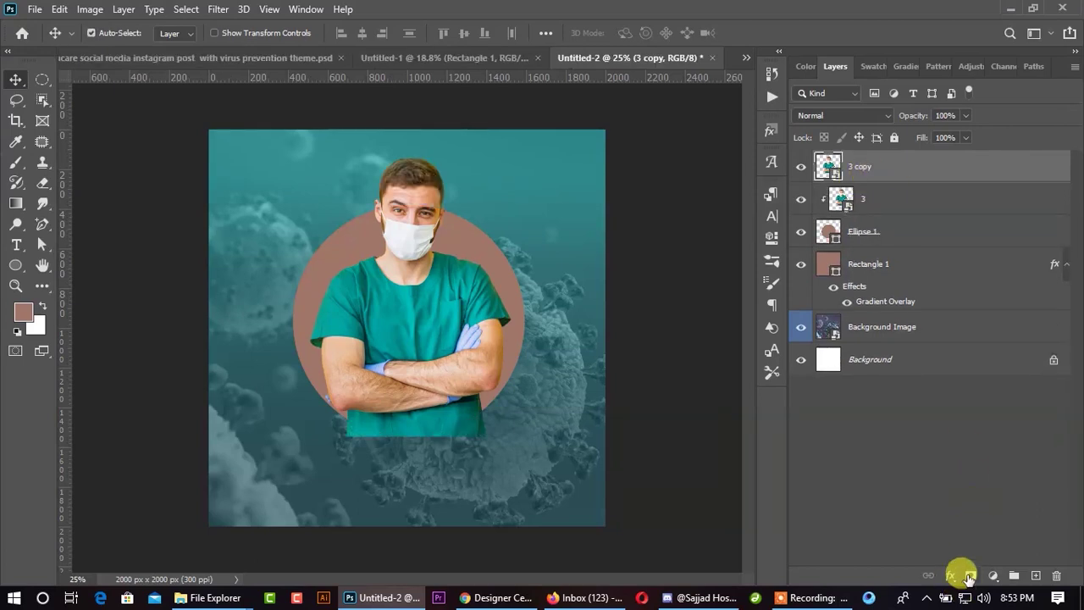
left_click(969, 576)
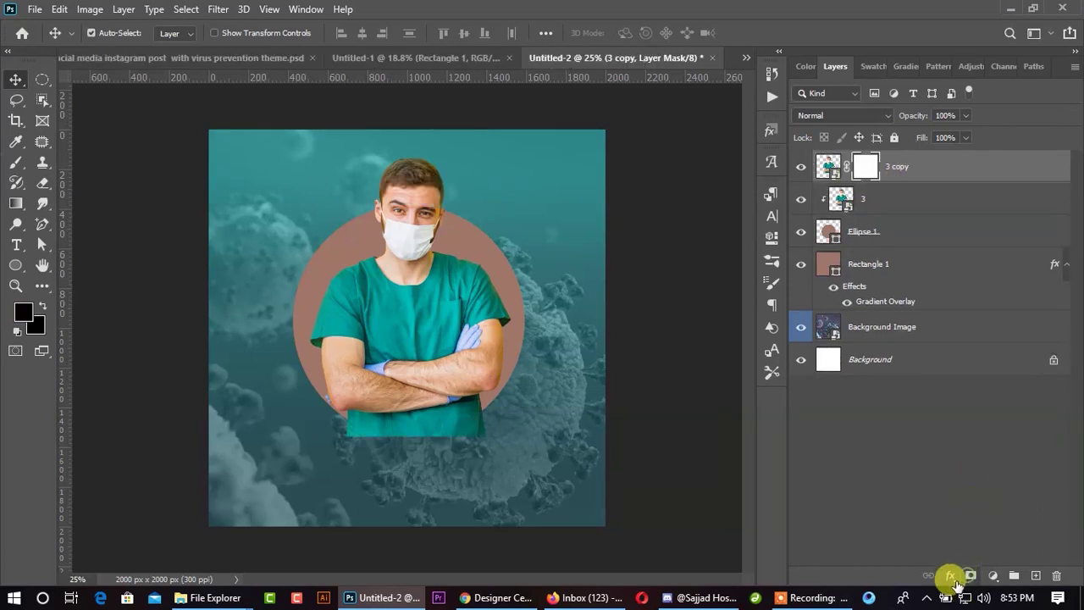
left_click(16, 162)
mouse_move(321, 426)
left_mouse_down()
mouse_move(559, 443)
mouse_move(201, 399)
mouse_move(362, 394)
left_mouse_up()
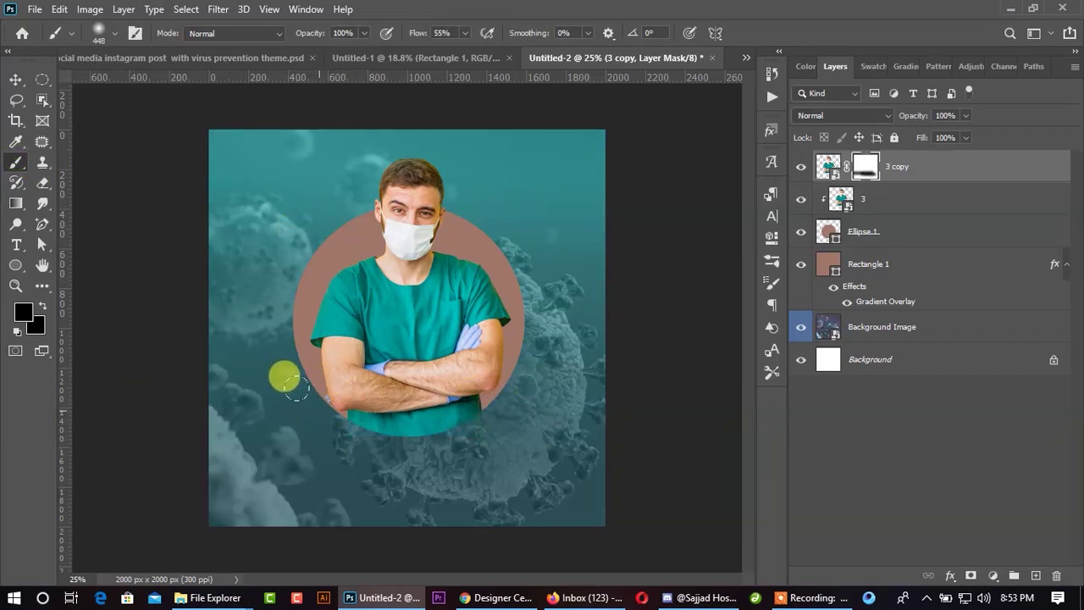
left_click_drag(520, 395, 517, 398)
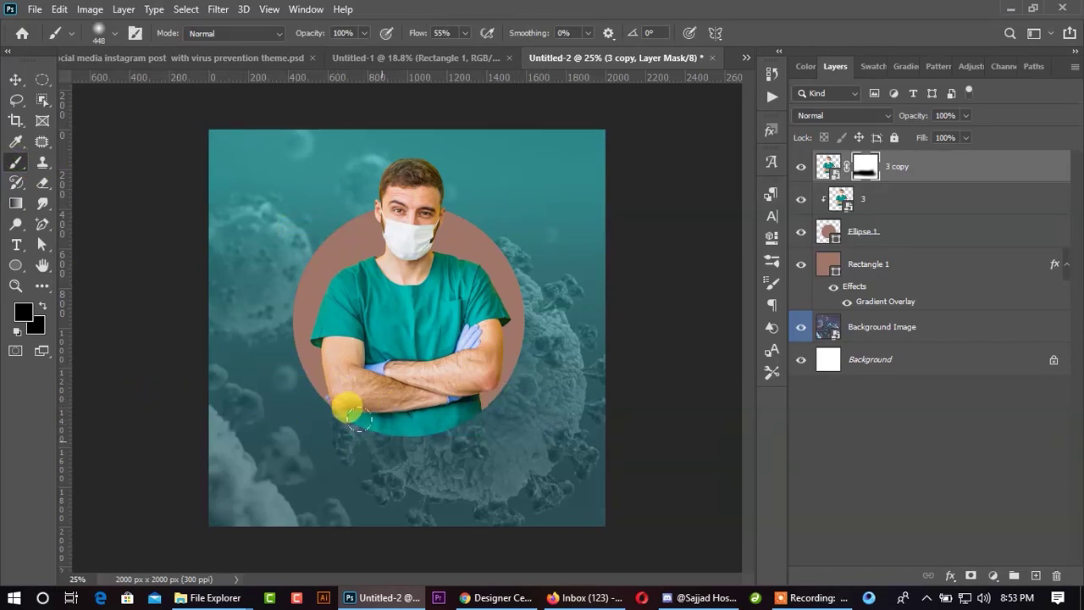
left_click(16, 80)
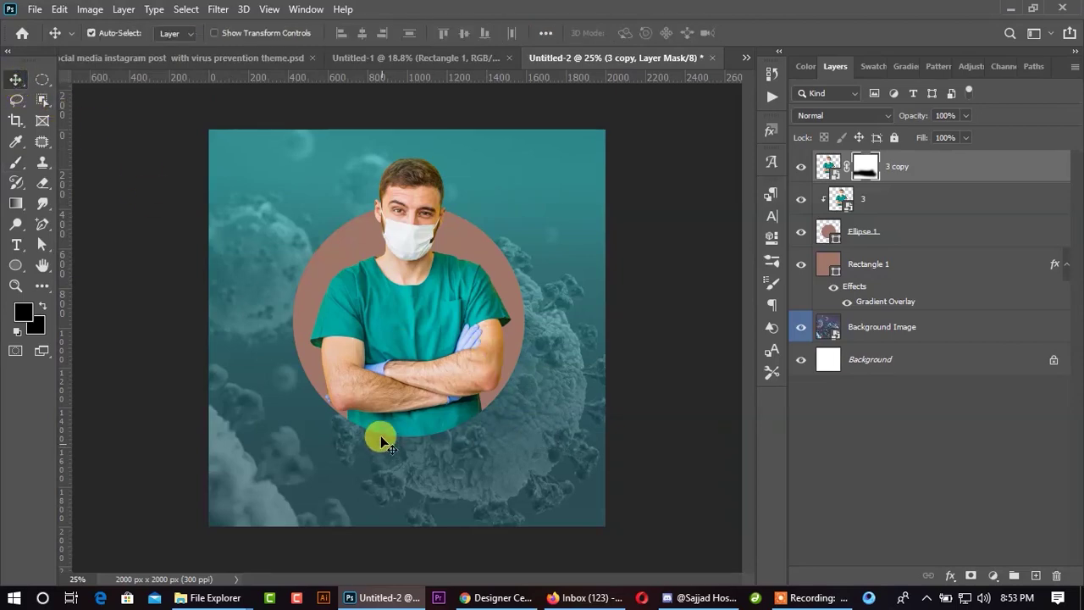
left_click(385, 58)
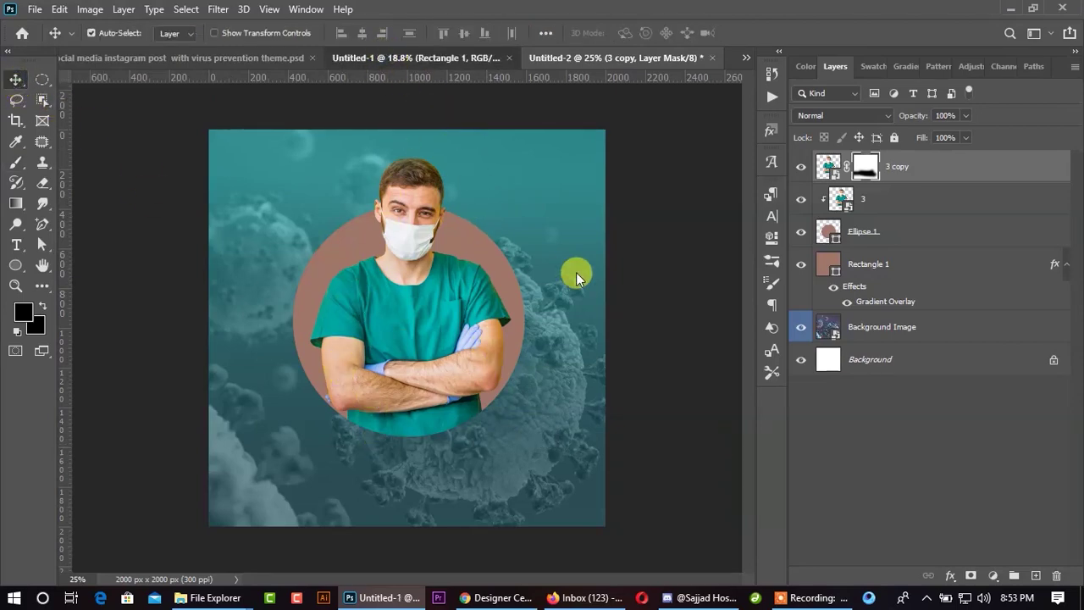
- Bring the Corona bg virus image into Untitled-2 and enlarge it to about 62%
left_click_drag(359, 422, 504, 295)
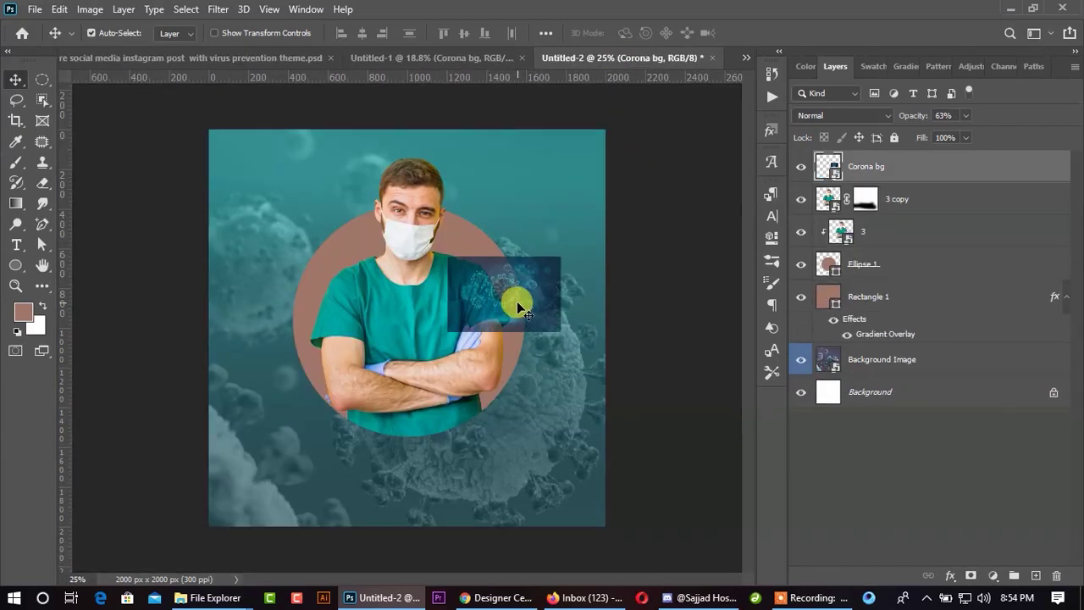
left_click_drag(504, 295, 500, 325)
key("ctrl+t")
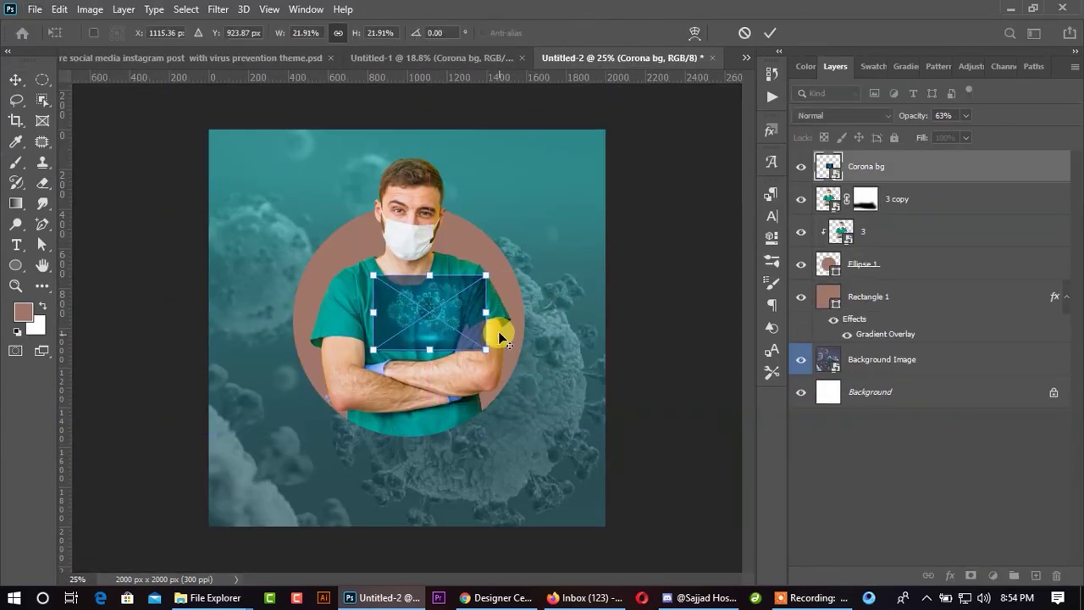
left_click_drag(485, 317, 585, 309)
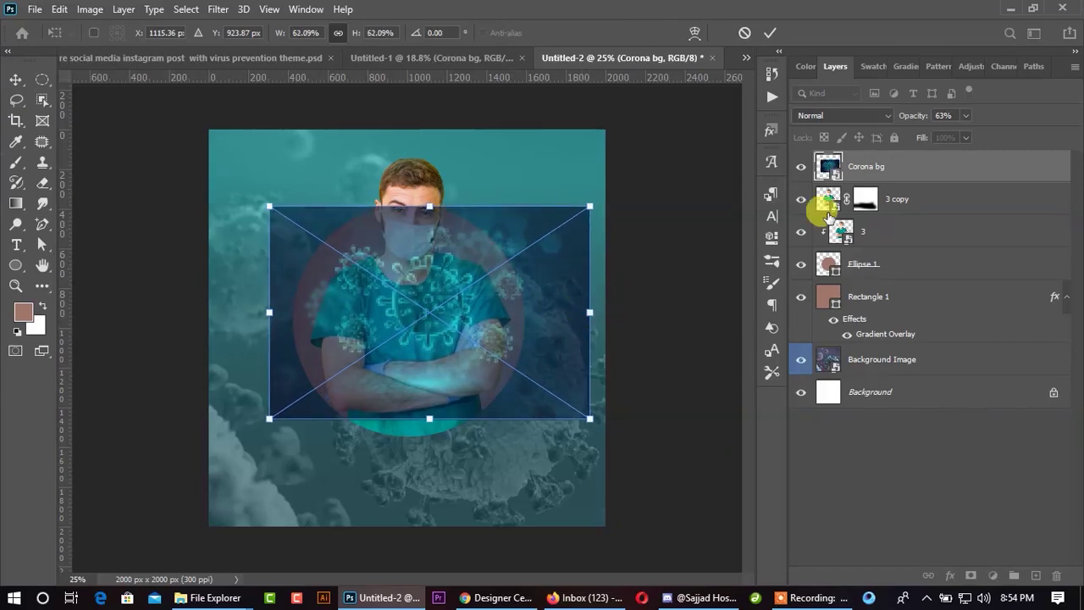
- Place Corona bg between doctor and circle, clip it to the circle, and keep Normal blending
left_click_drag(868, 197, 868, 246)
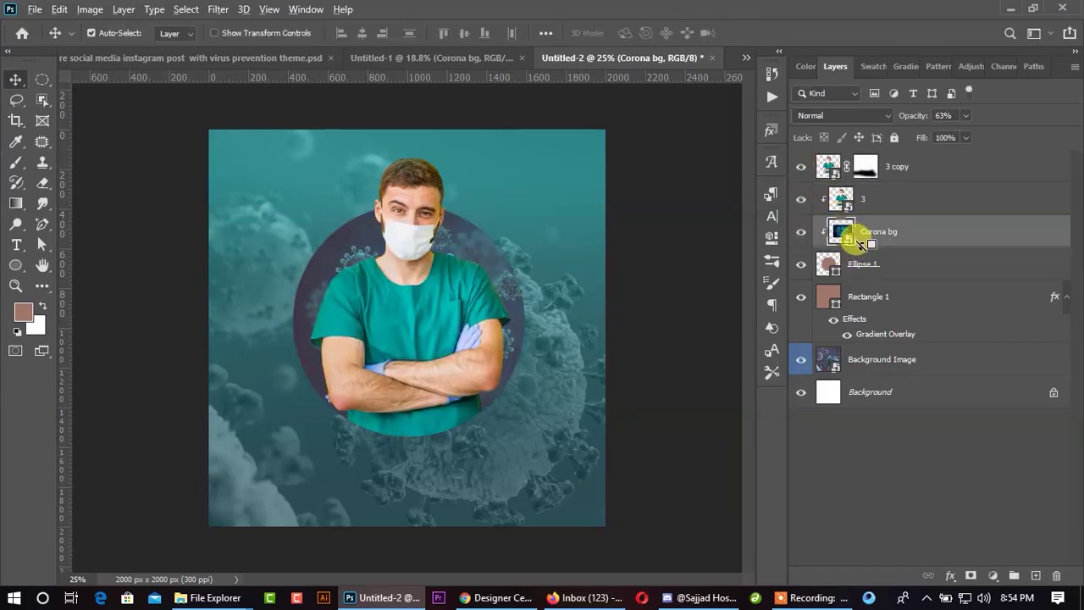
left_click(859, 243, "alt")
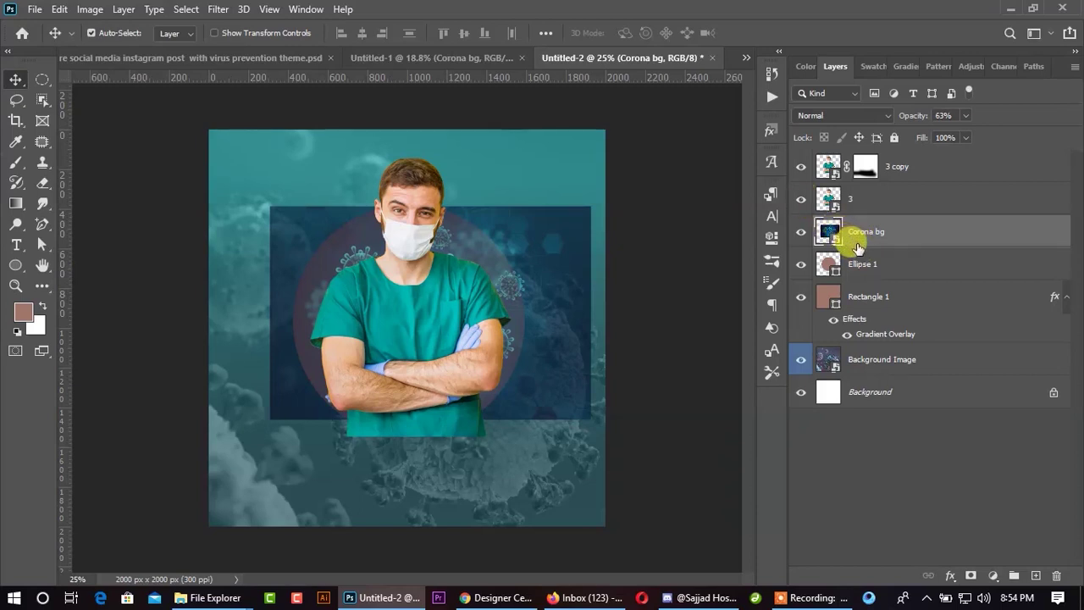
left_click(859, 247, "alt")
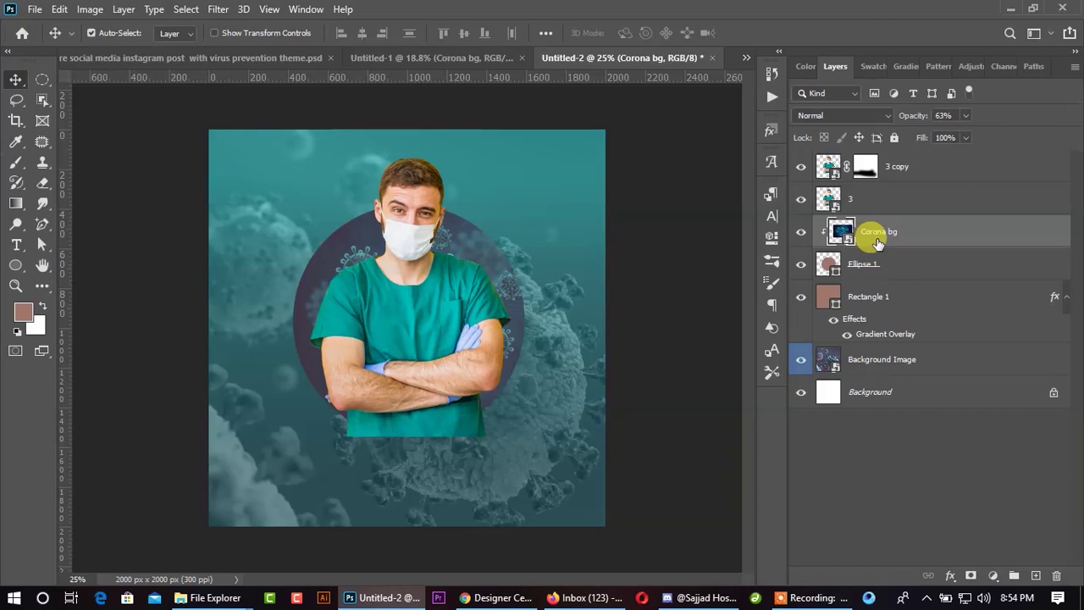
left_click(828, 264)
mouse_move(865, 220)
left_mouse_down()
mouse_move(867, 161)
mouse_move(873, 276)
left_mouse_up()
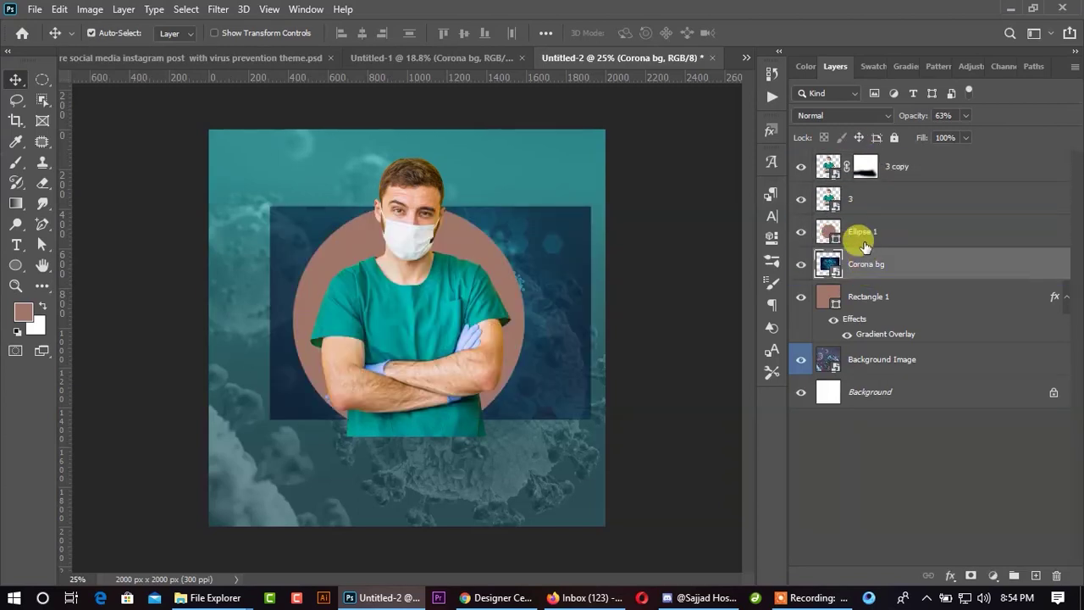
left_click_drag(860, 275, 862, 234)
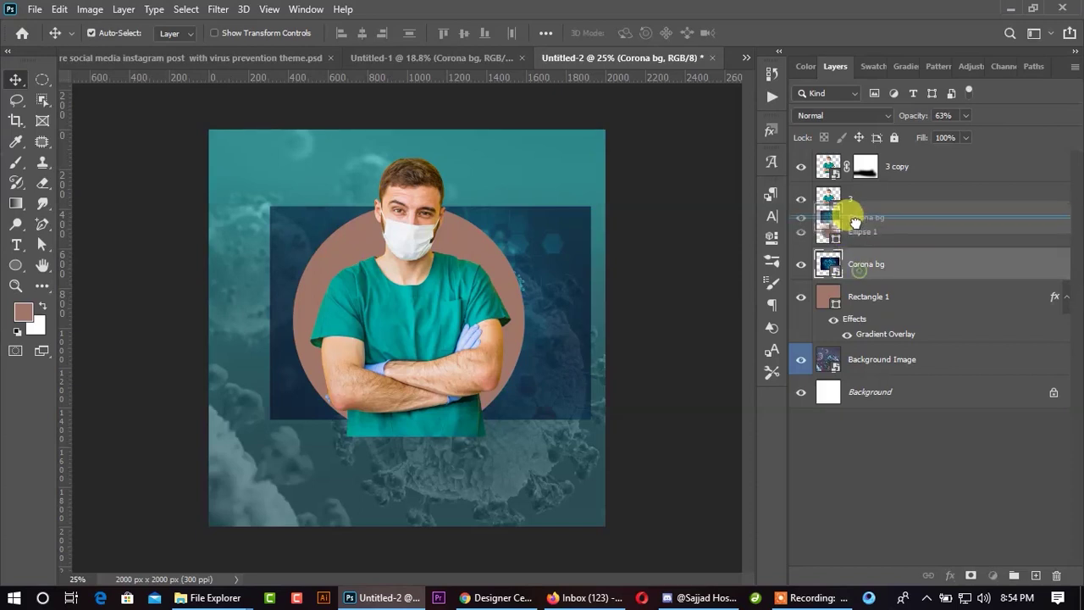
left_click(861, 243, "alt")
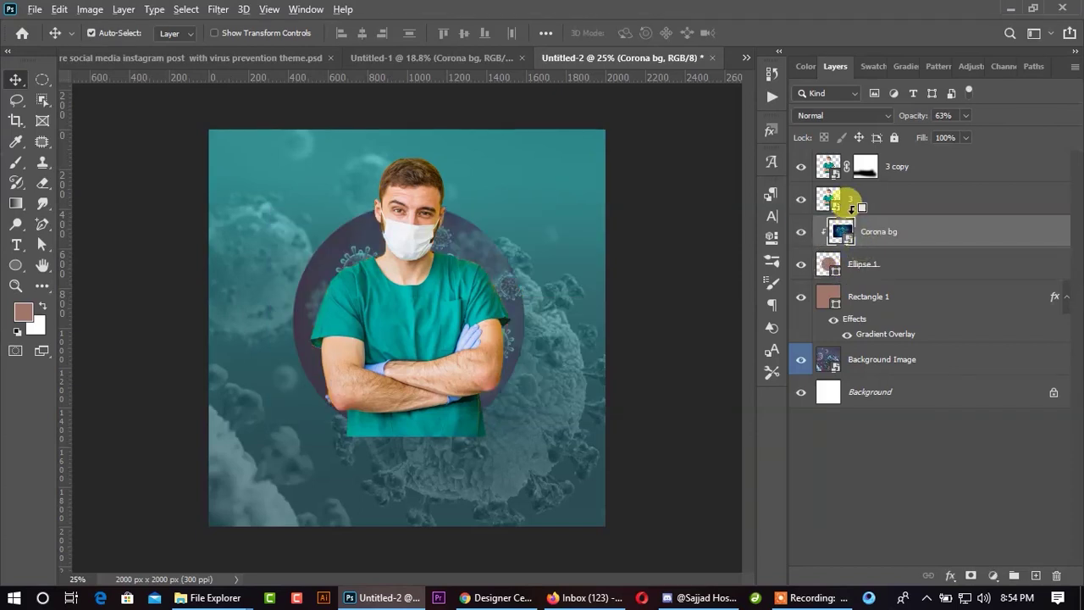
left_click(866, 210, "alt")
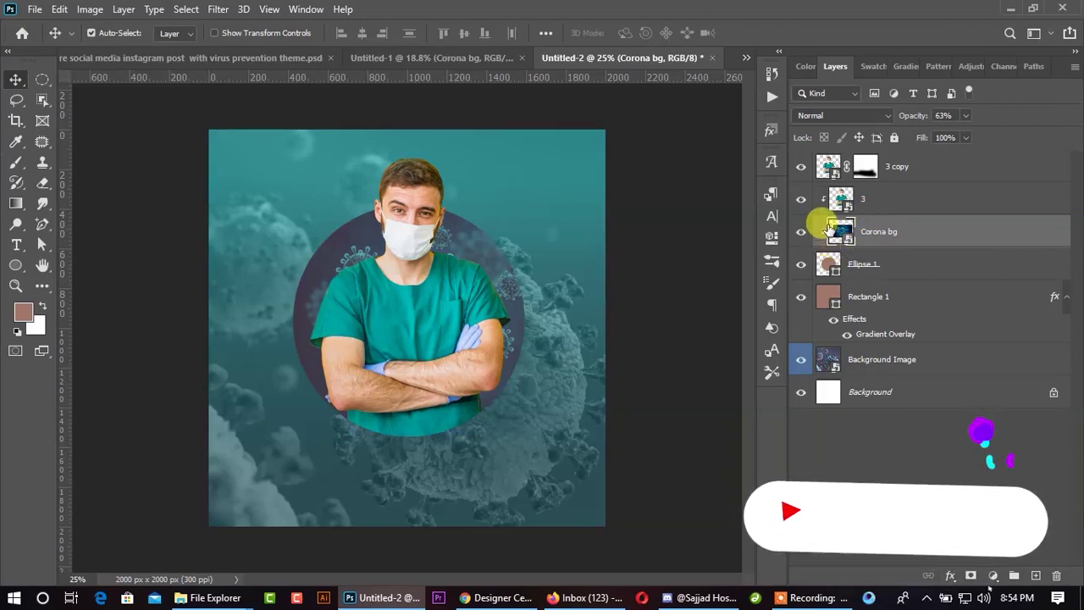
left_click(843, 117)
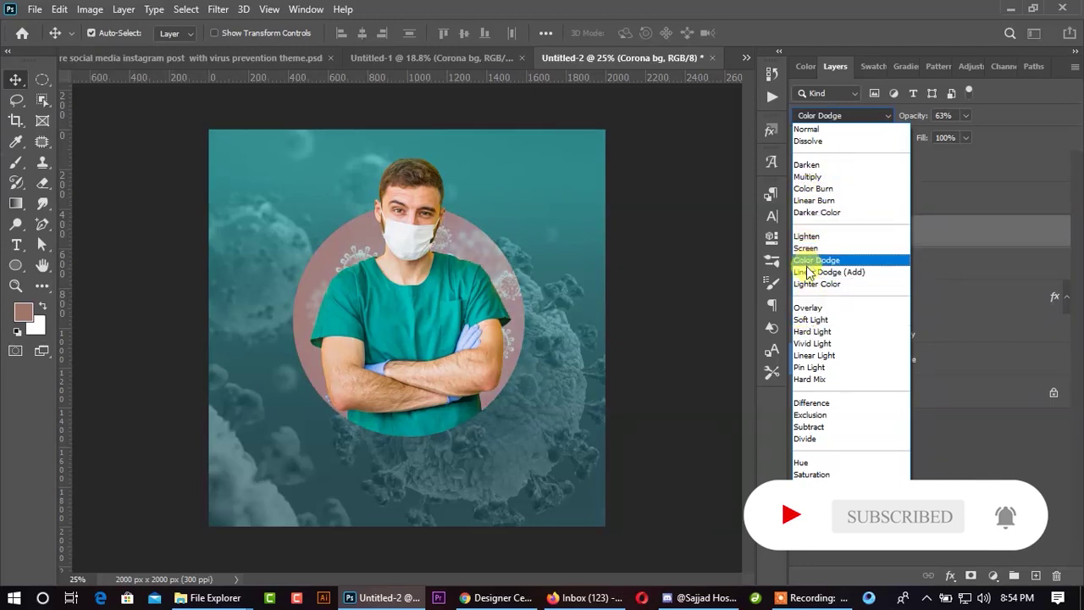
left_click(813, 133)
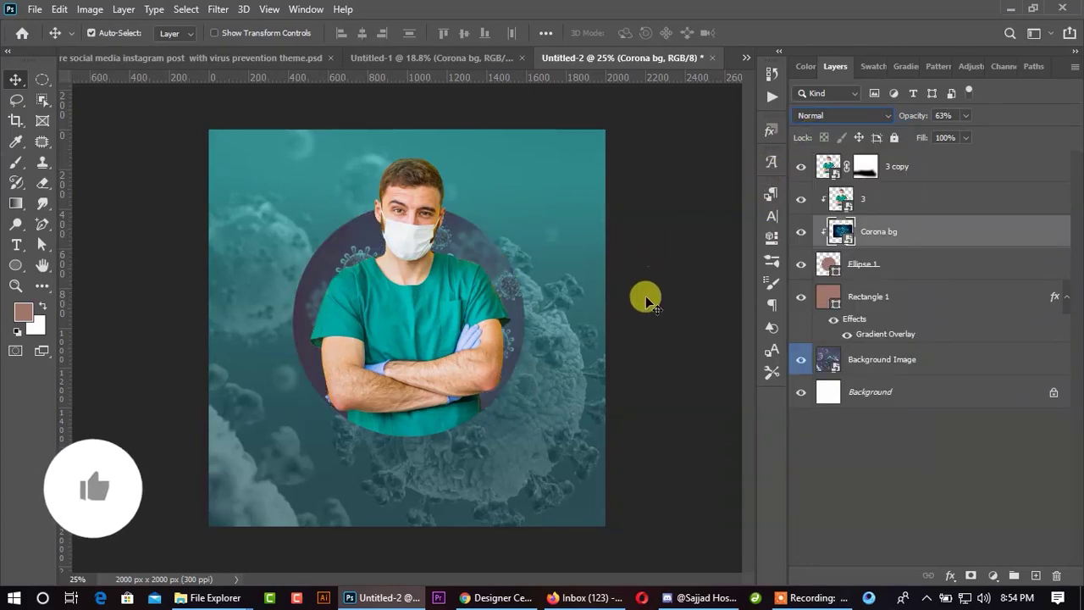
- Copy Ellipse 1, paste it in place, and move the copy below the original
left_click(872, 279)
key("ctrl+f")
key("Escape")
left_click(52, 8)
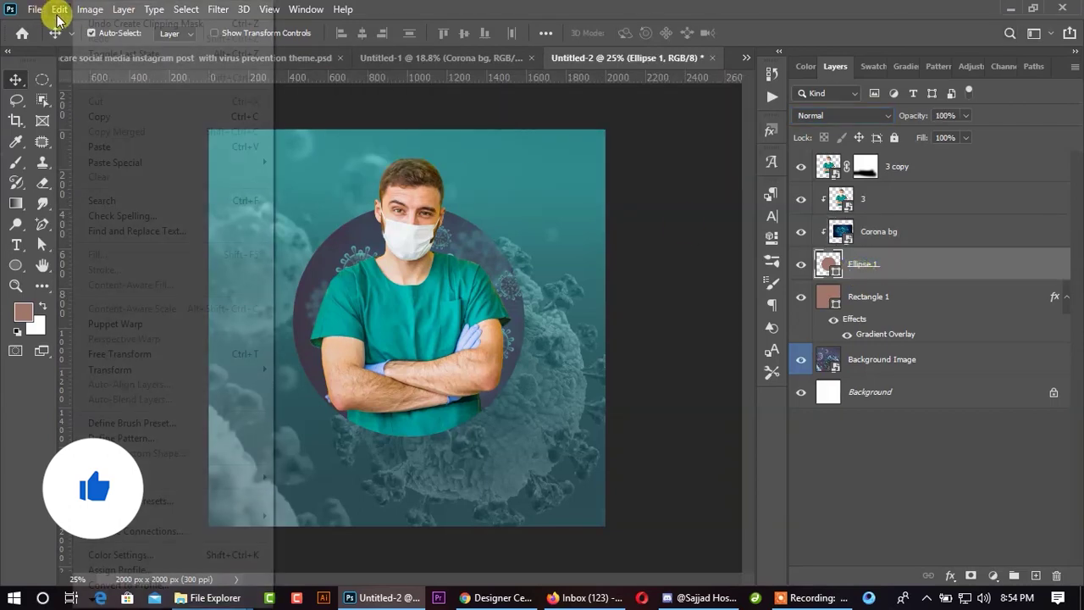
left_click(99, 116)
left_click(59, 9)
mouse_move(115, 162)
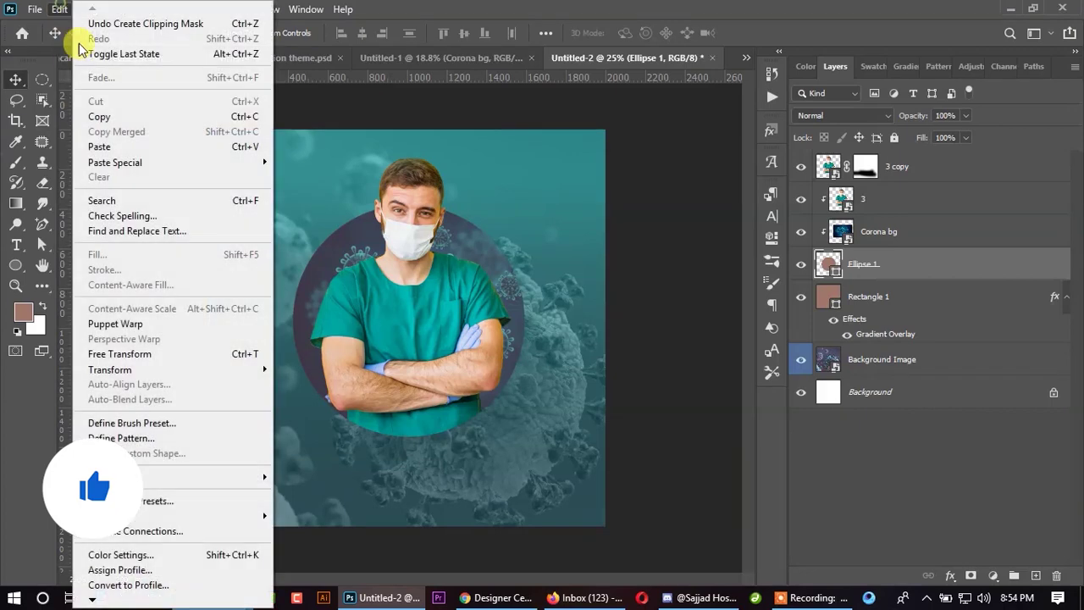
left_click(326, 175)
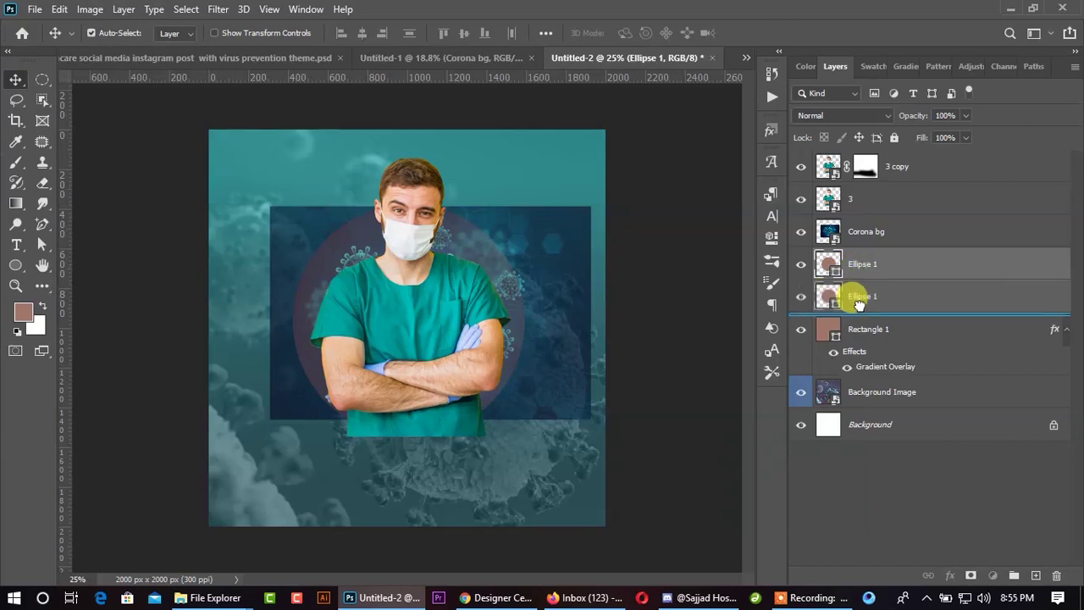
left_click_drag(860, 276, 860, 313)
- Clip the Corona bg image and doctor layer 3 into the circle
left_click(857, 242)
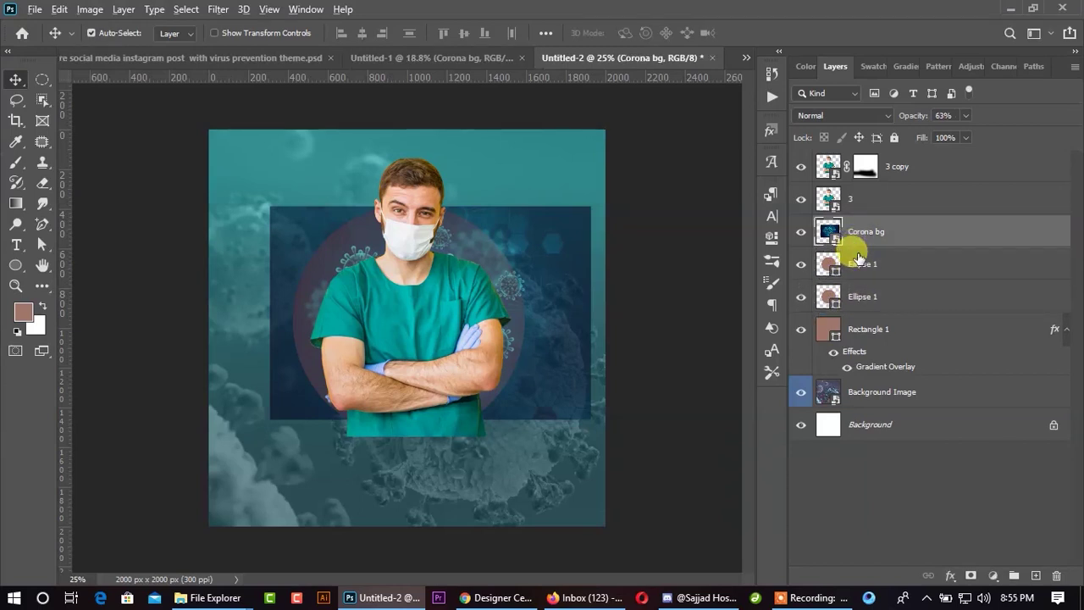
left_click(858, 244, "alt")
left_click(859, 210)
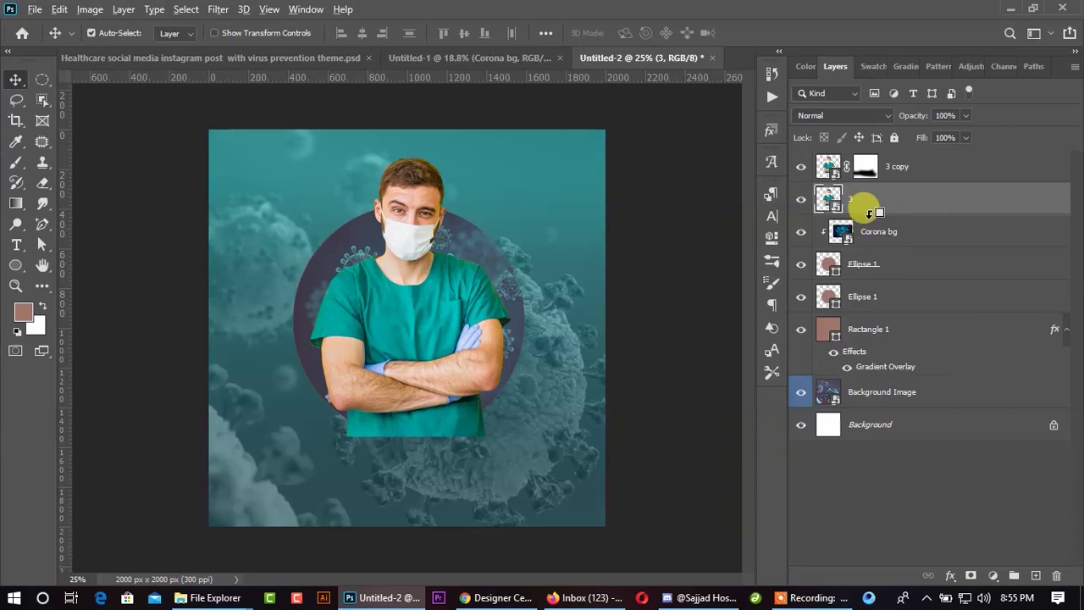
left_click(868, 212, "alt")
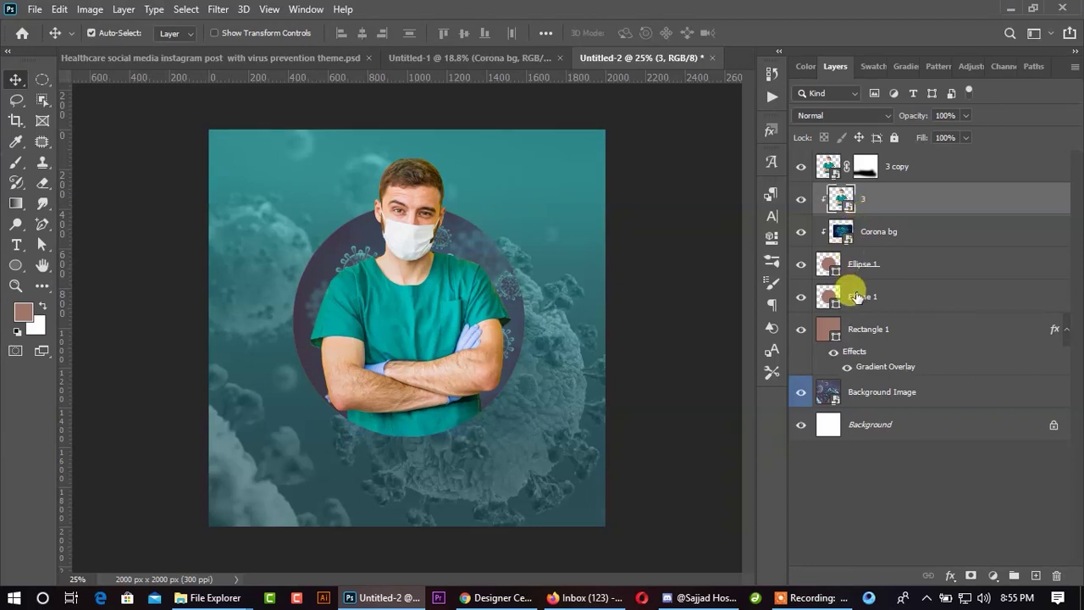
- Enlarge the lower circle copy to 107.36% to form a brown ring
left_click(857, 297)
key("ctrl+t")
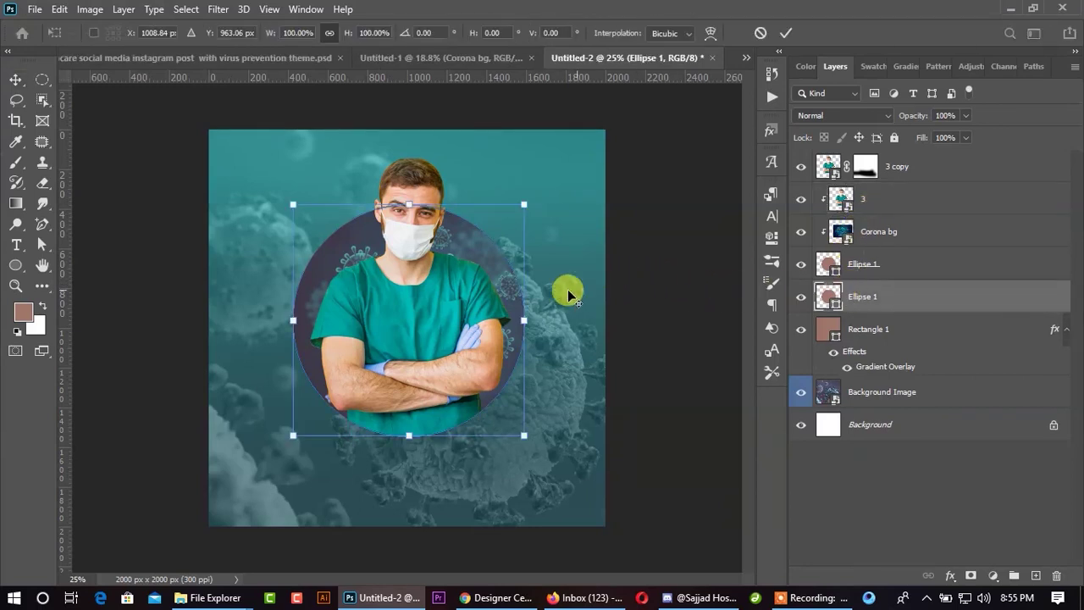
left_click_drag(523, 320, 533, 320)
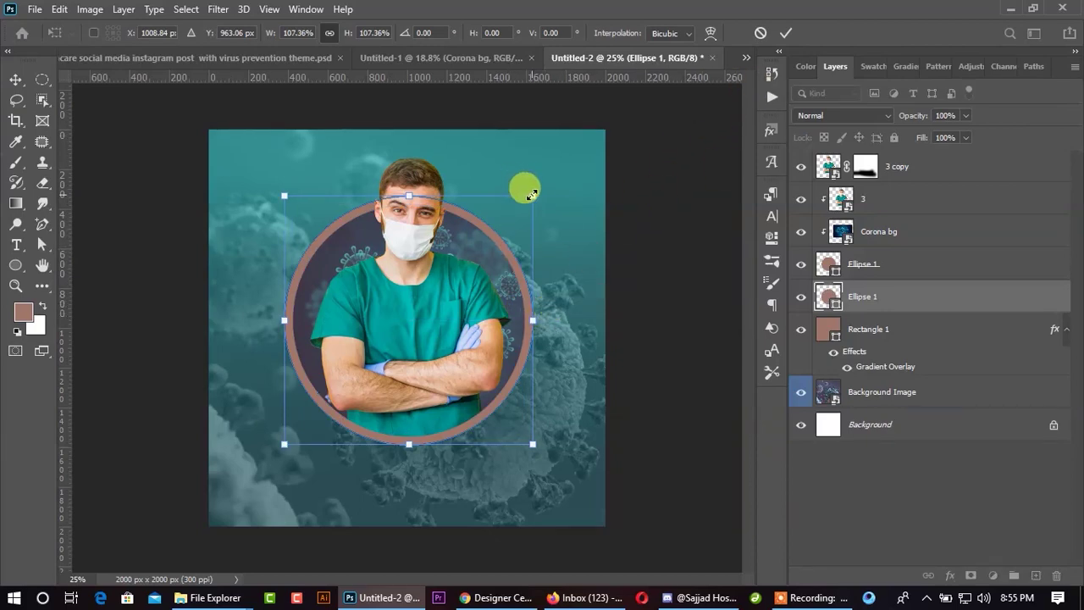
left_click_drag(531, 194, 534, 187)
left_click(786, 32)
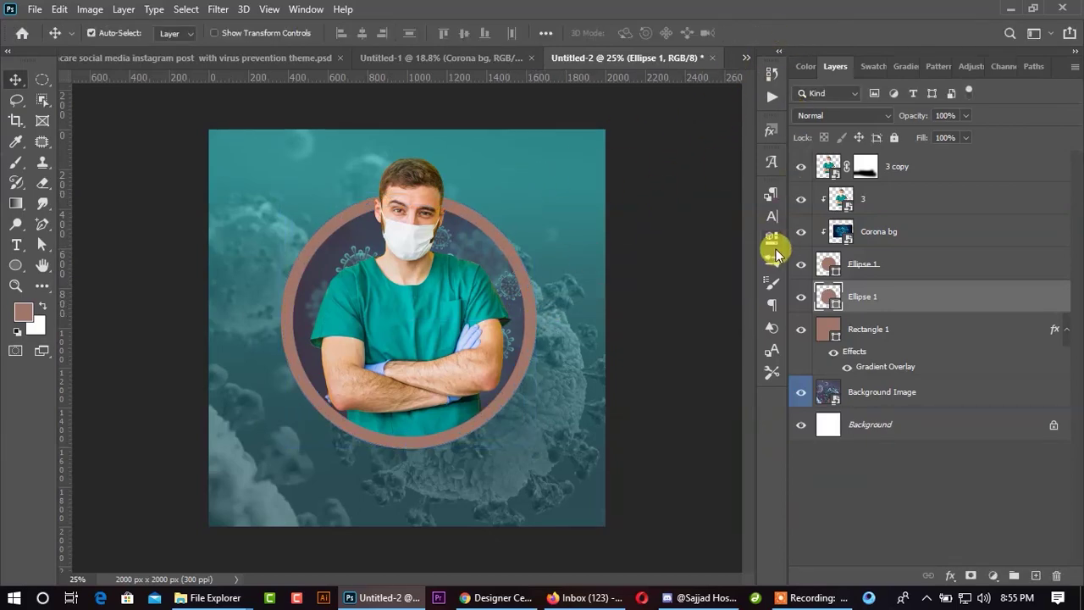
left_click(772, 240)
- Fill the outer ring with teal, then lighten it to 279db6 in the Color Picker
left_click(545, 291)
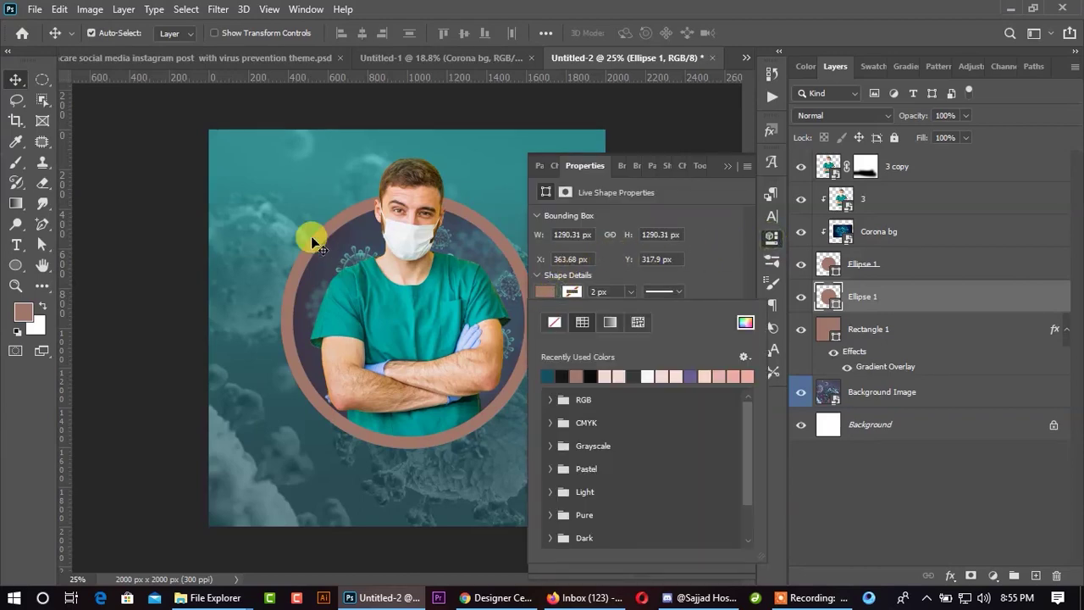
left_click(553, 376)
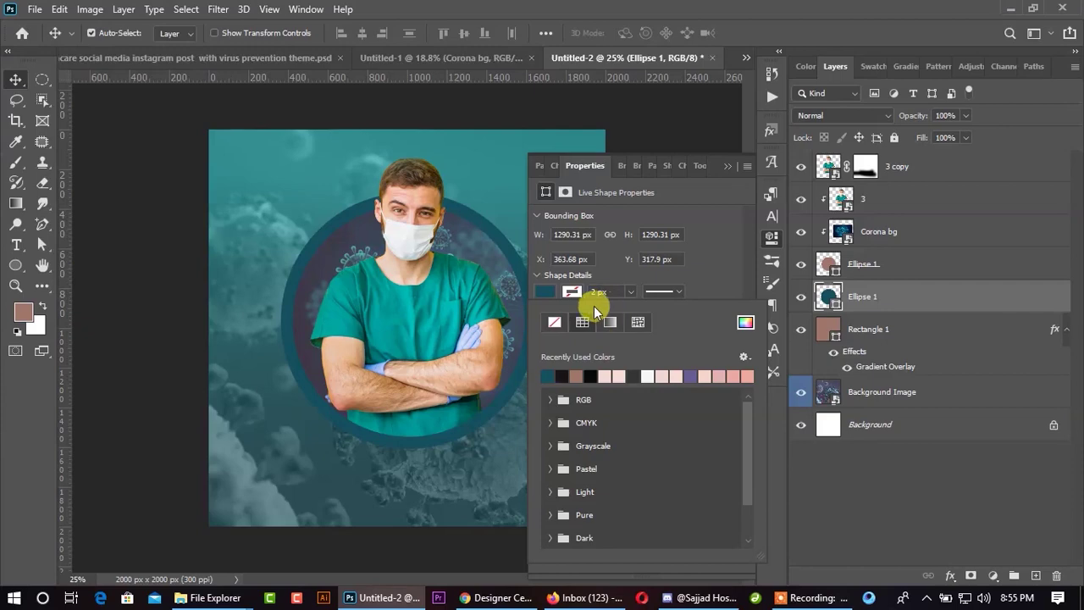
left_click(549, 293)
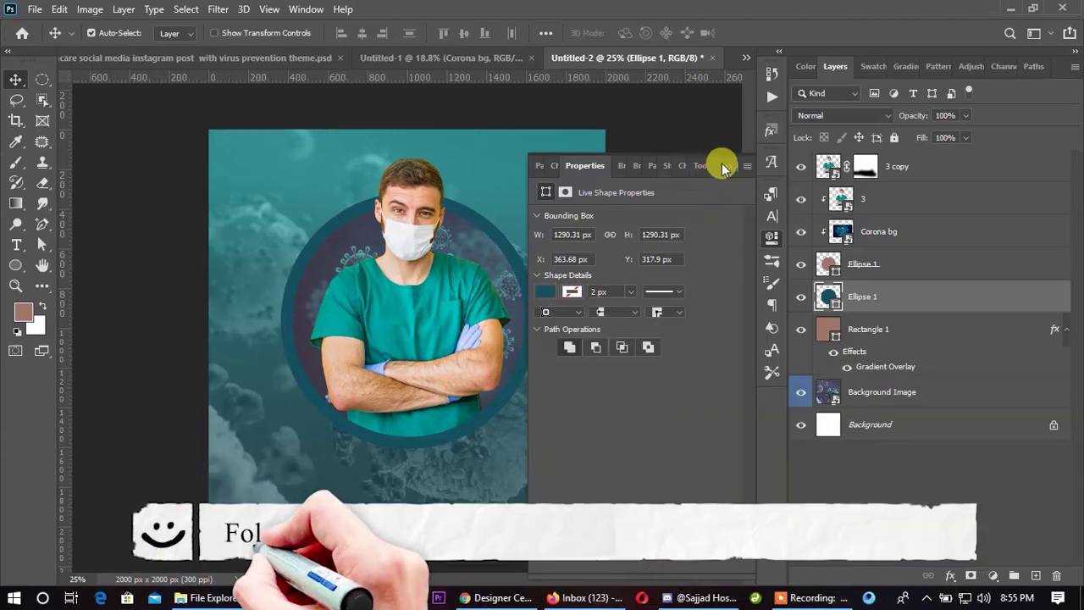
double_click(826, 294)
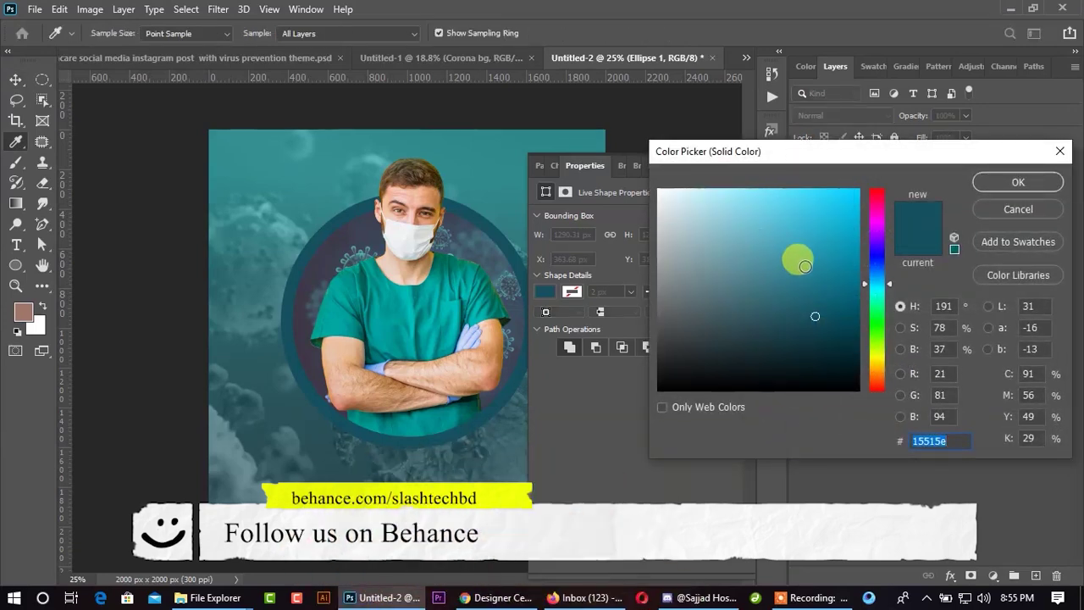
left_click_drag(804, 266, 816, 246)
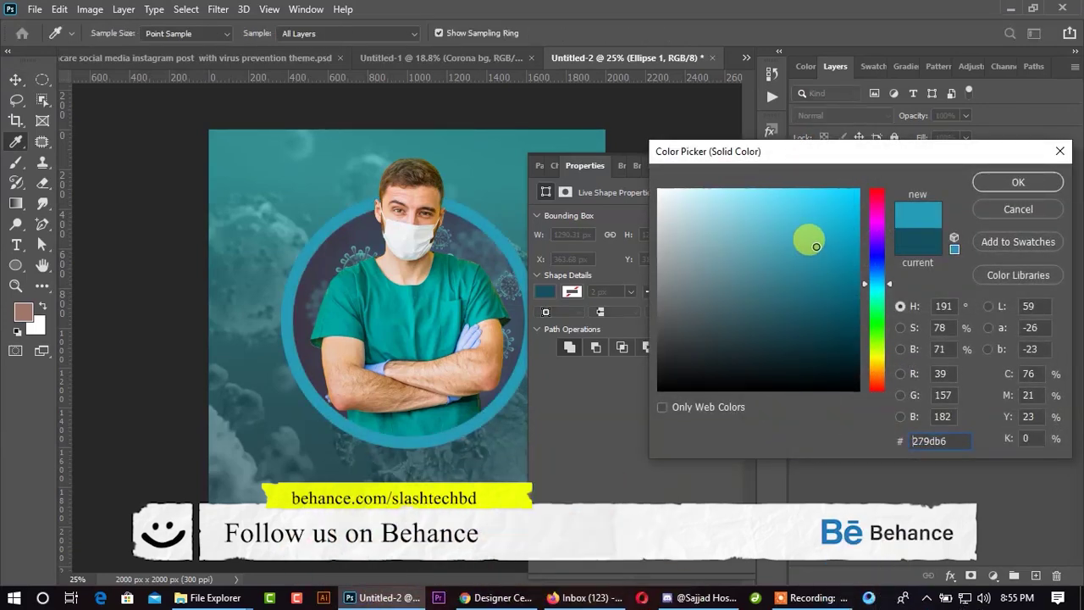
left_click(1007, 183)
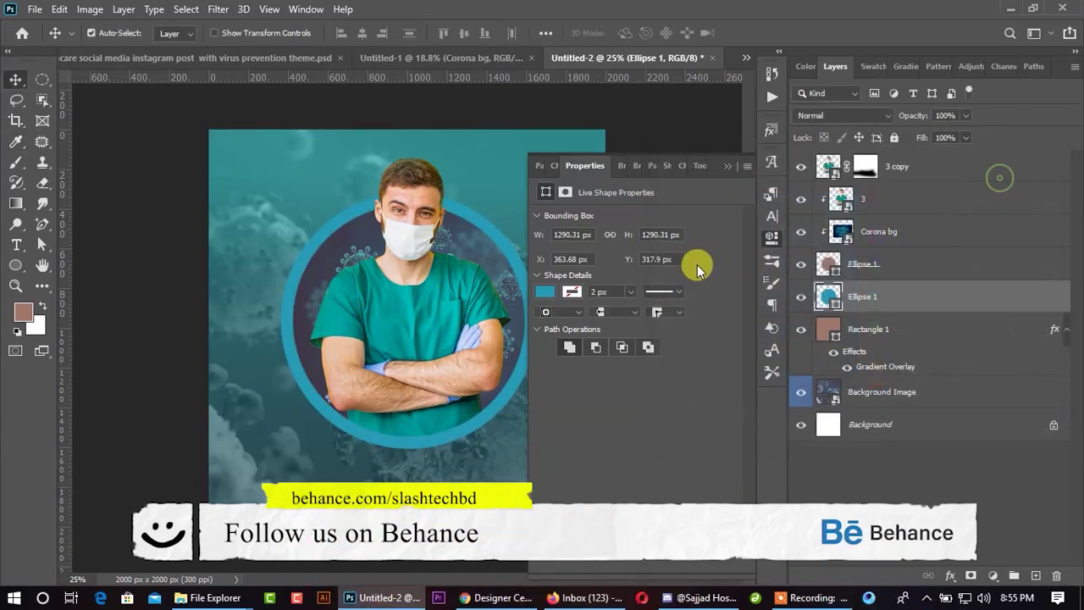
- Remove the ring's fill so only the teal outline remains
left_click(543, 293)
left_click(556, 323)
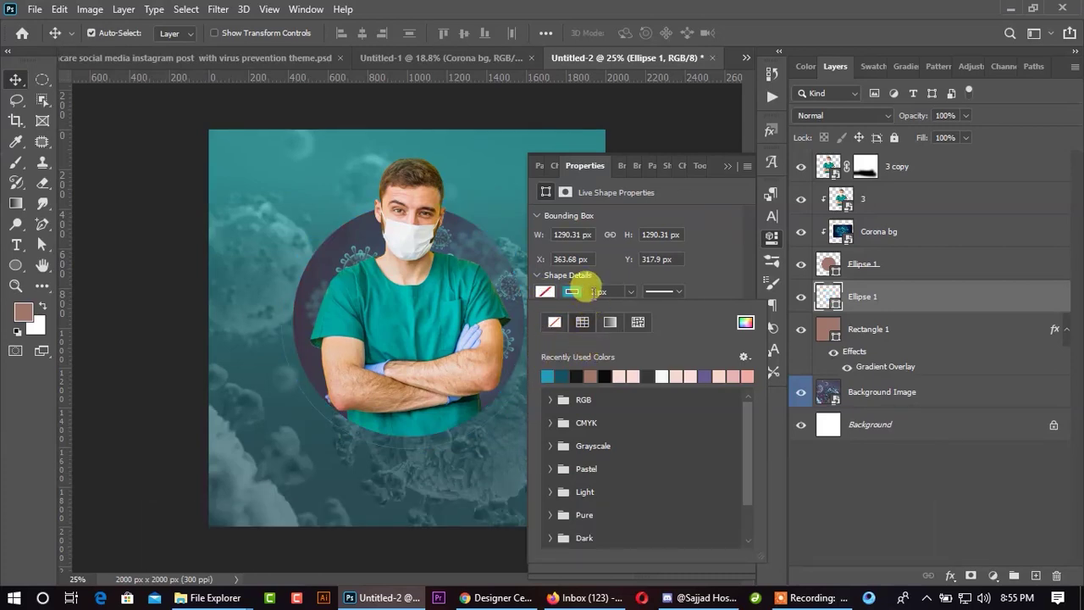
left_click(588, 283)
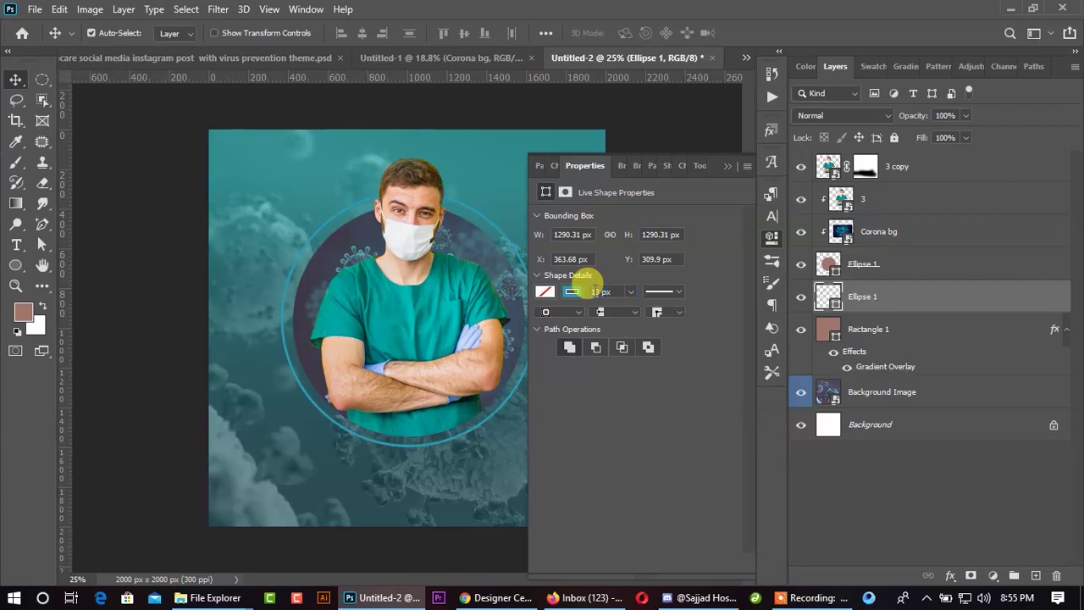
left_click(732, 167)
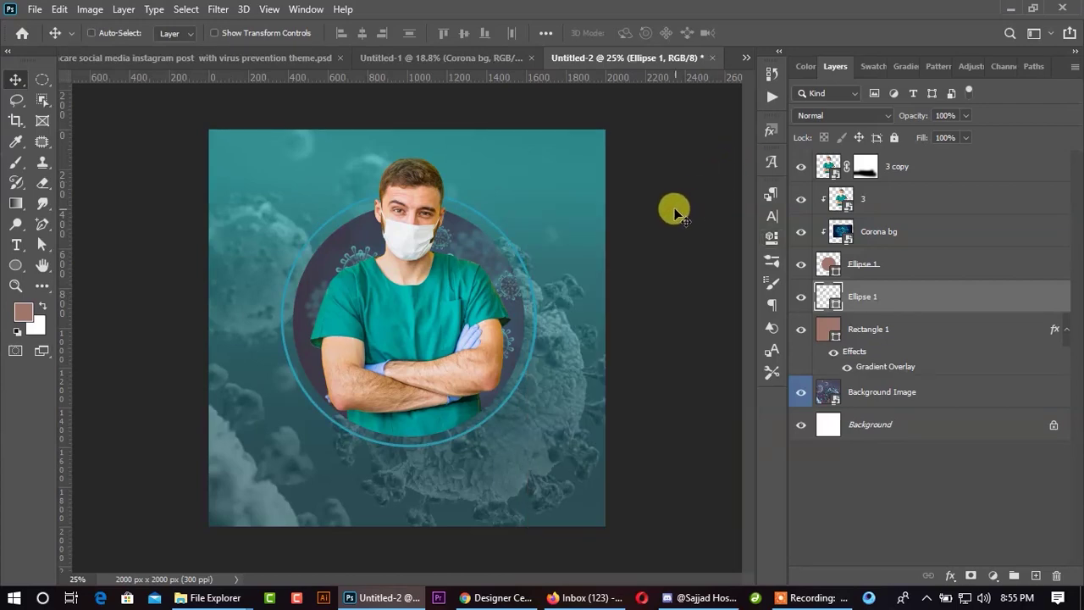
- Scale the teal outline ring down to about 97.21% and nudge it into place
key("ctrl+t")
key("ctrl+plus")
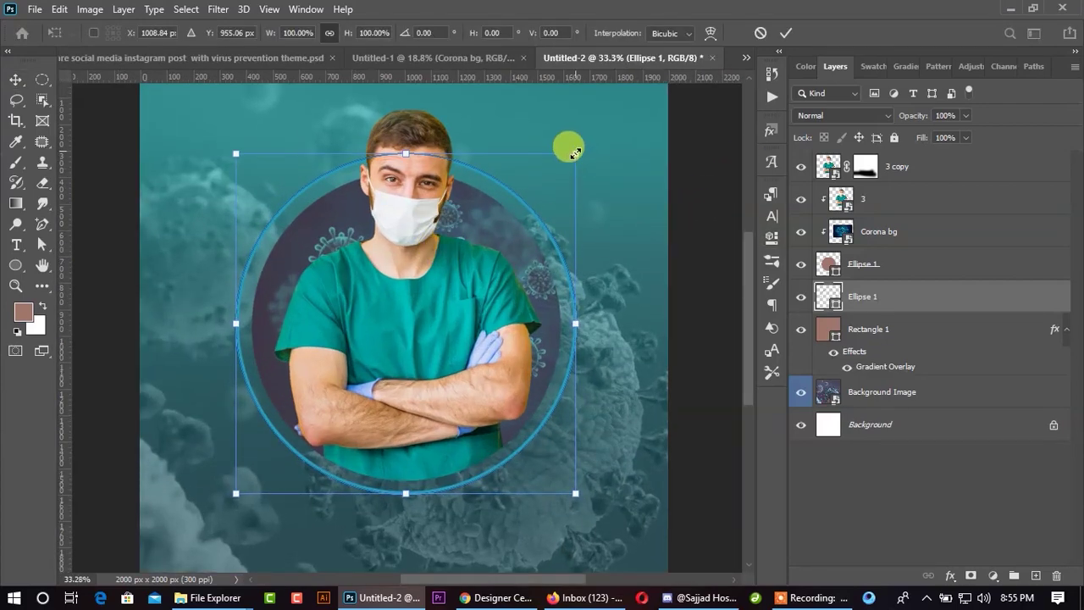
left_click_drag(575, 154, 571, 158)
key("Down")
key("Down")
key("Down")
key("Up")
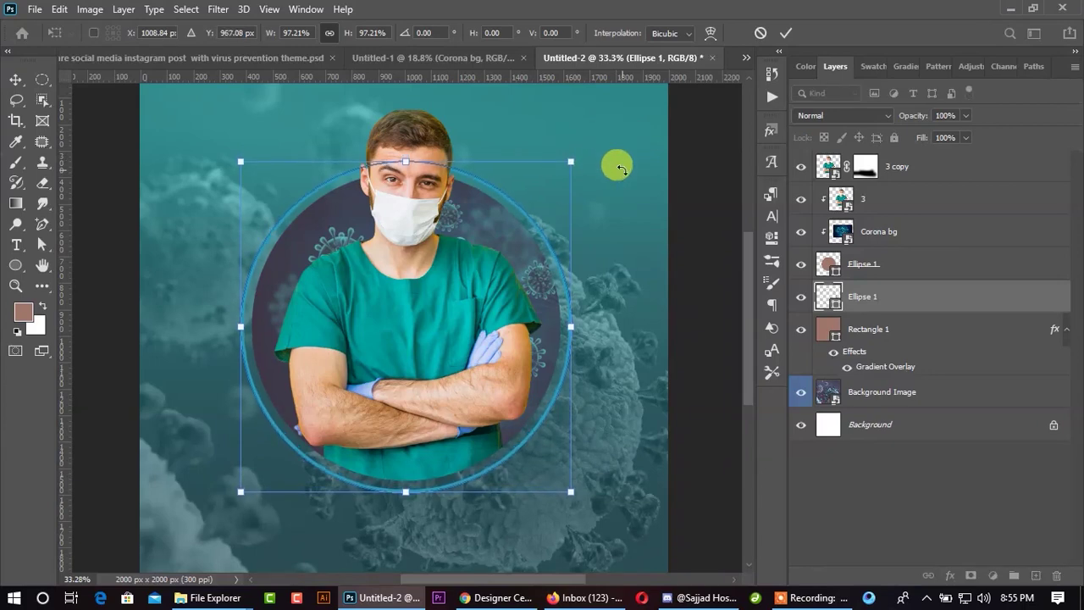
left_click(786, 32)
- Zoom out, compare with the Healthcare reference, and return to Untitled-2
key("ctrl+0")
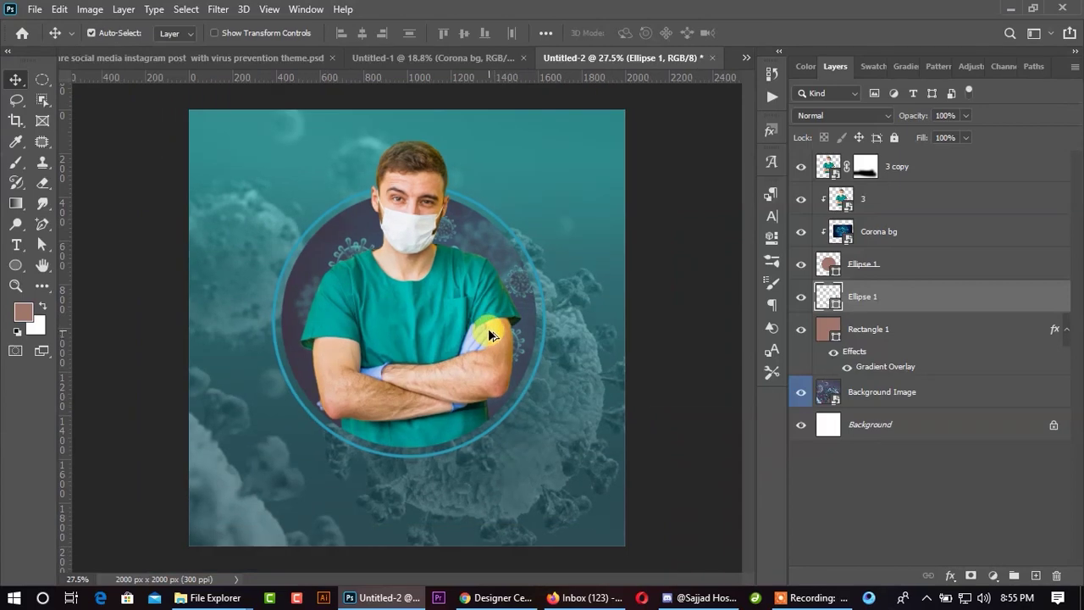
key("ctrl+minus")
scroll(500, 313, "down", 1)
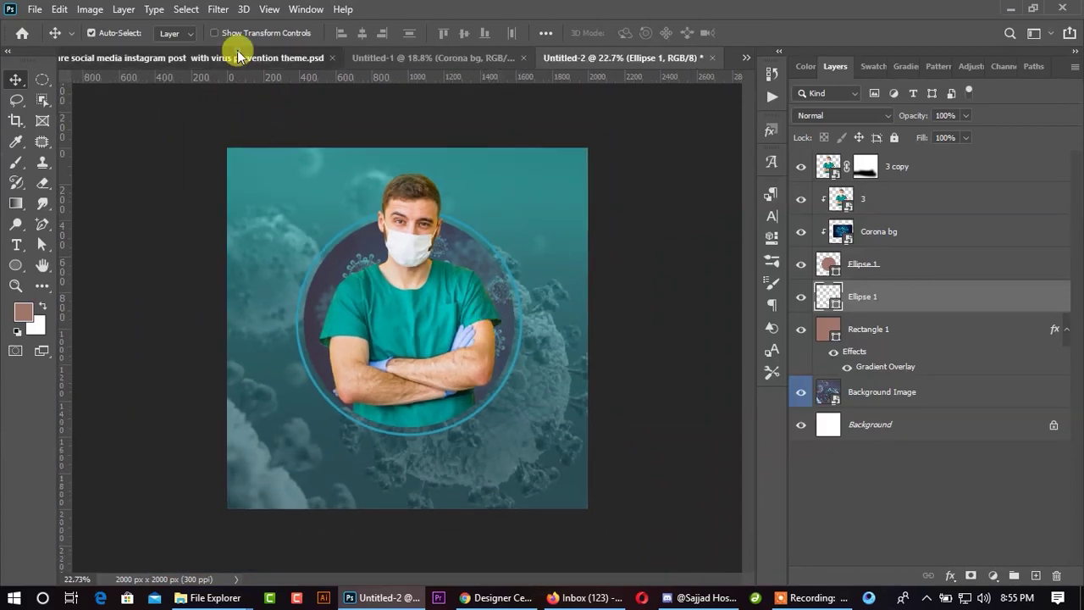
left_click(331, 61)
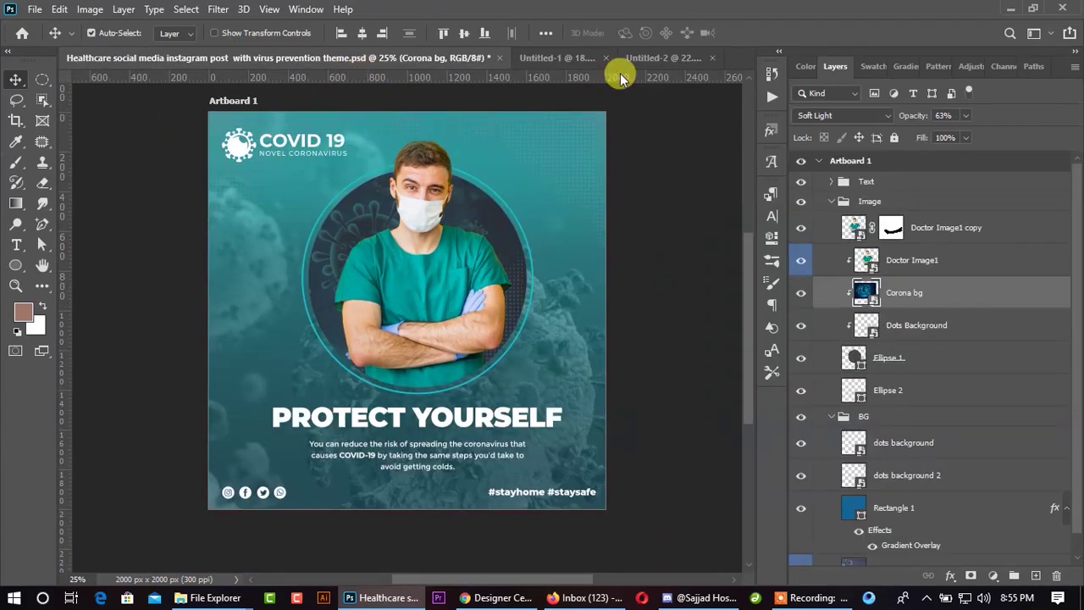
left_click(549, 57)
left_click(626, 56)
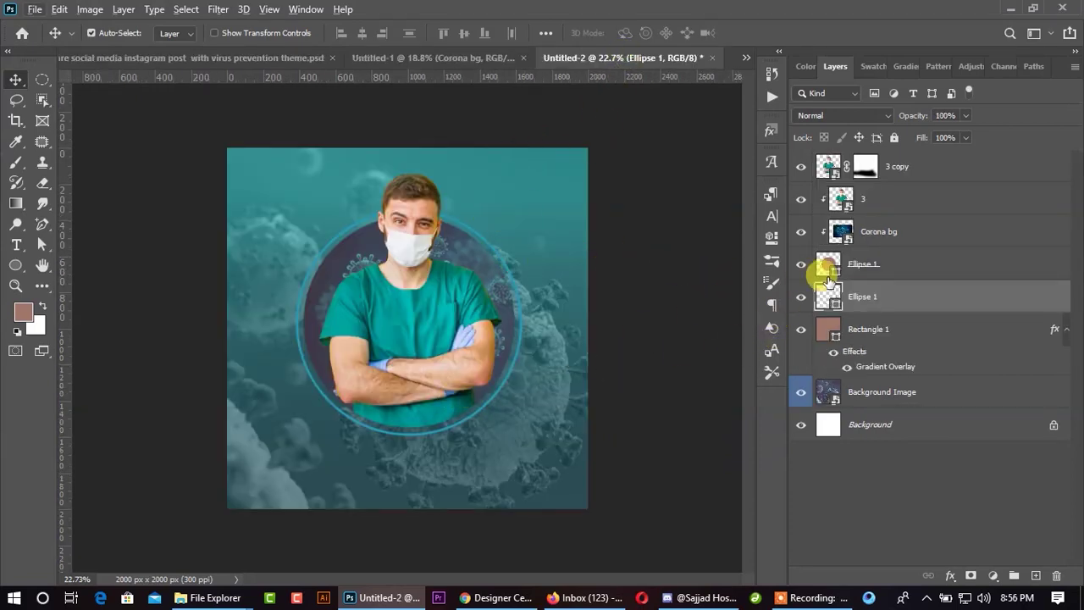
- Fill the ring with teal from the shape properties' fill swatches
left_click(770, 237)
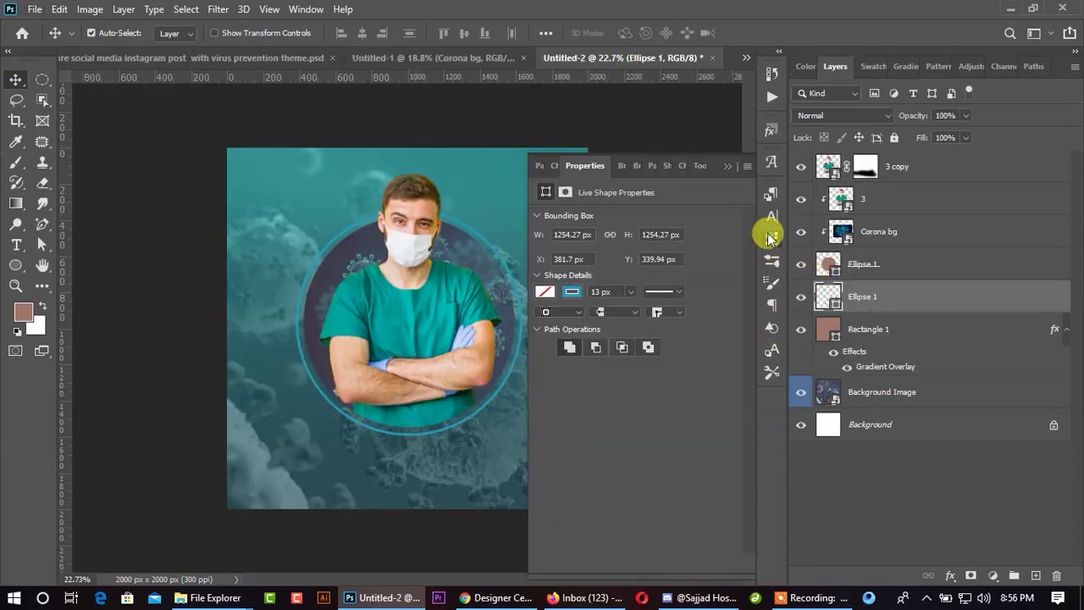
left_click(573, 292)
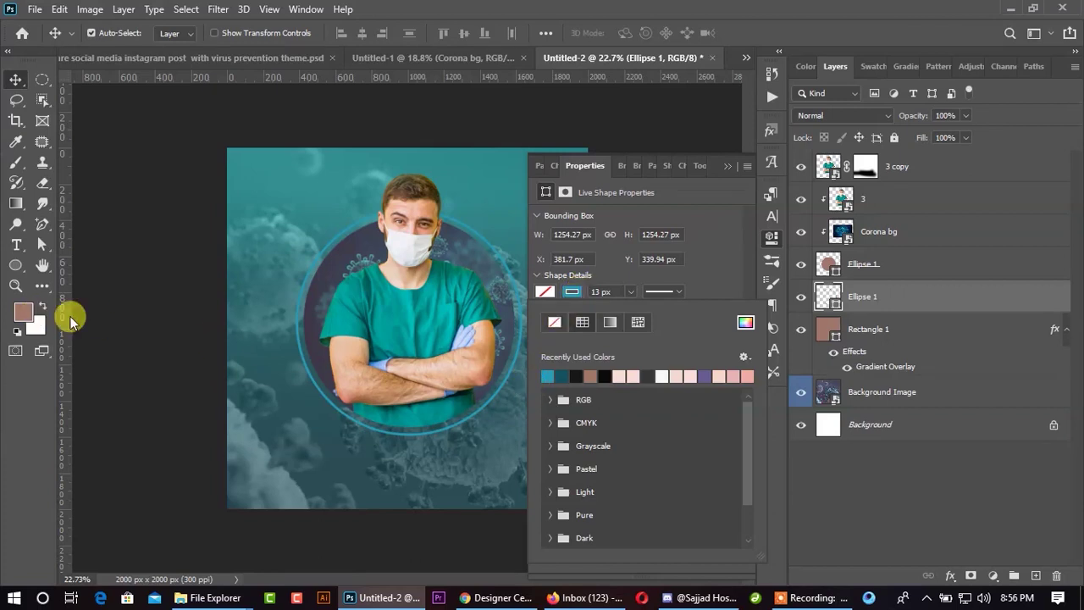
left_click(545, 292)
left_click(544, 292)
left_click(548, 376)
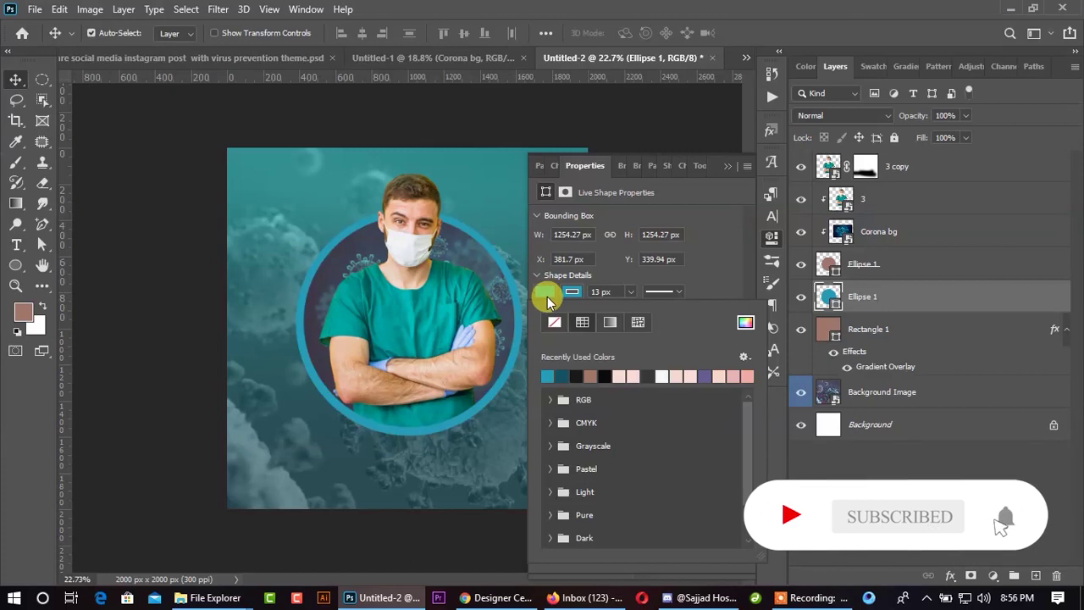
- Shift the ring colour to brighter blue 1aa7d5 and clear the circle's fill
double_click(817, 292)
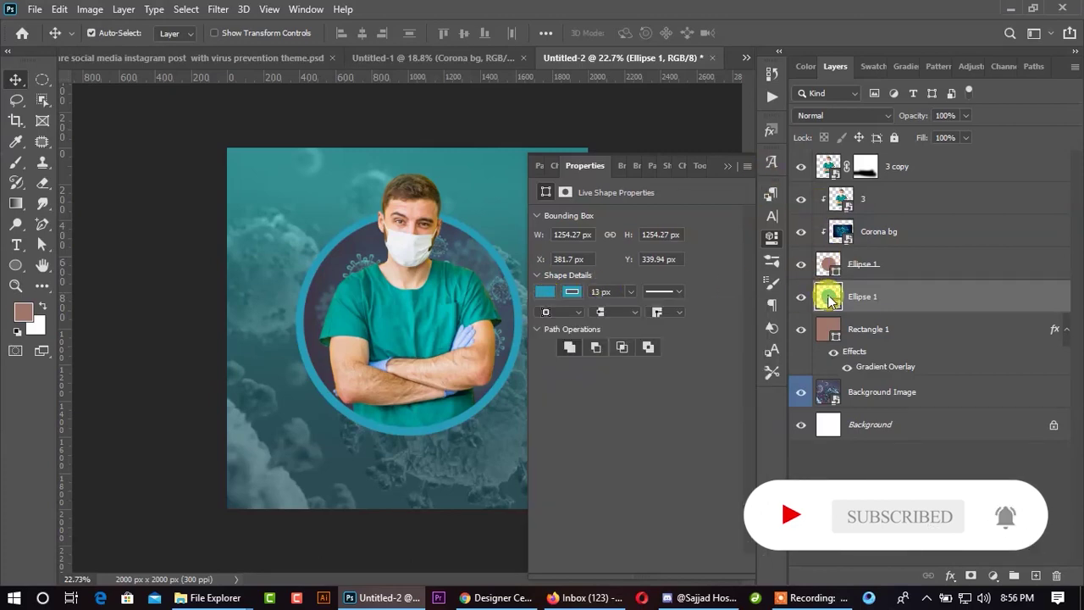
left_click(817, 231)
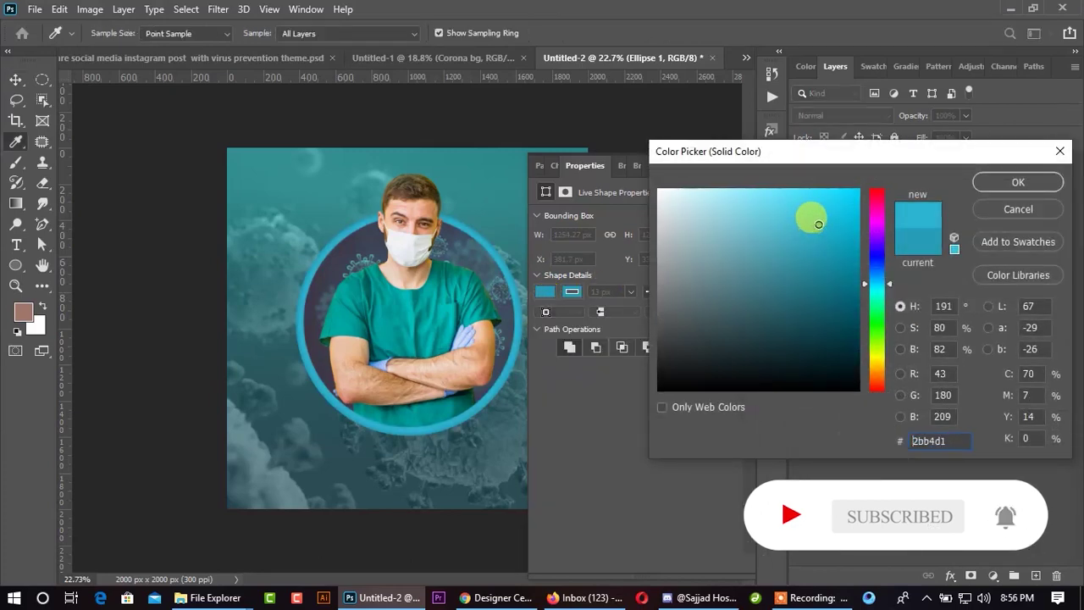
left_click_drag(877, 284, 877, 283)
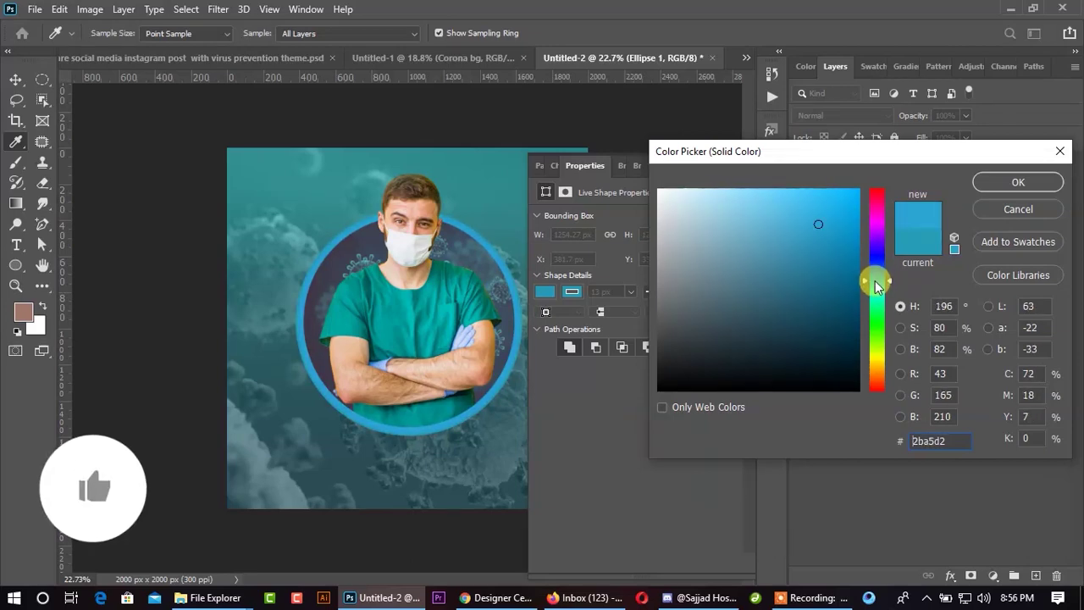
left_click_drag(877, 286, 876, 288)
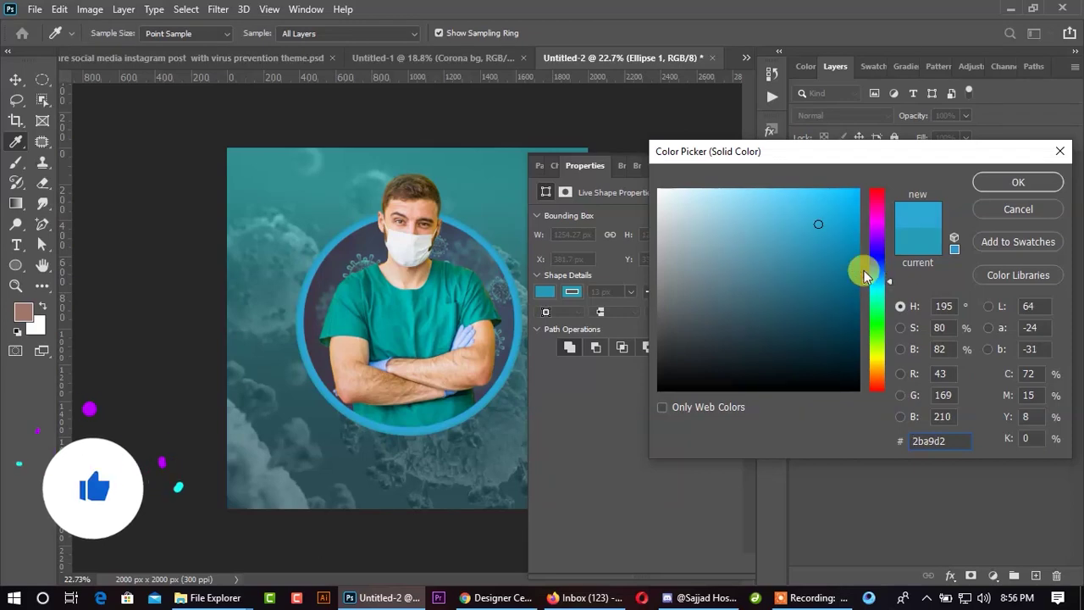
left_click_drag(835, 210, 835, 220)
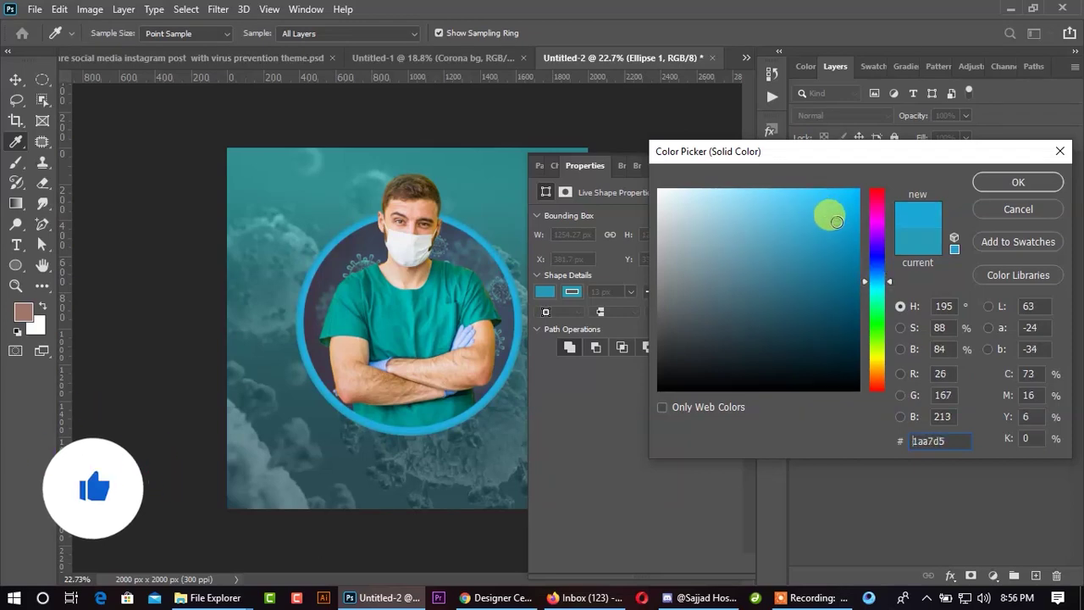
left_click(1018, 182)
left_click(575, 291)
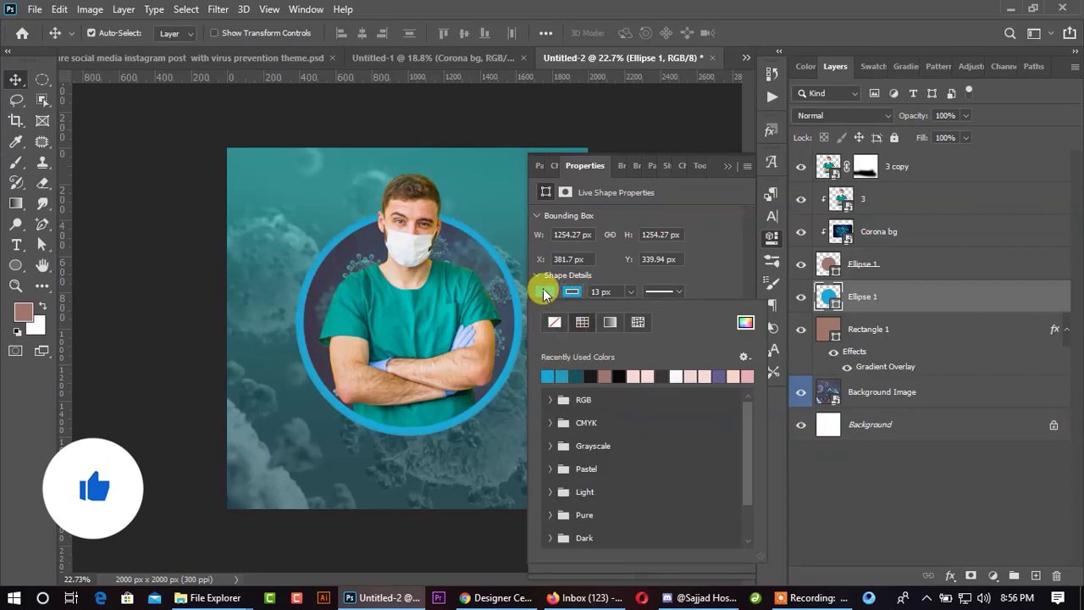
left_click(553, 323)
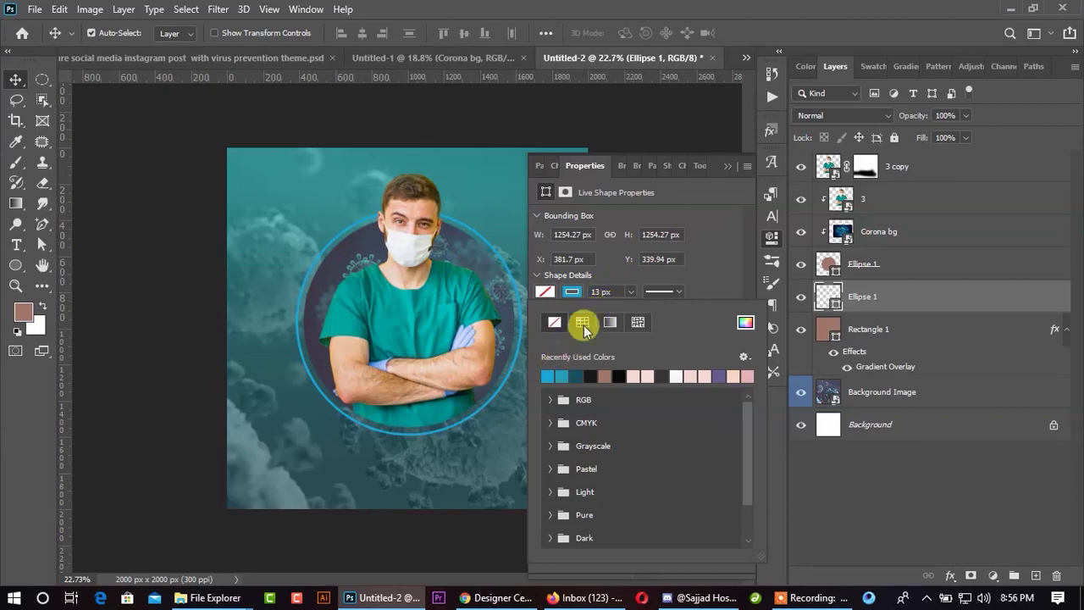
- Sample teal 00857b from the doctor's scrubs for the ring and try a teal fill
double_click(835, 300)
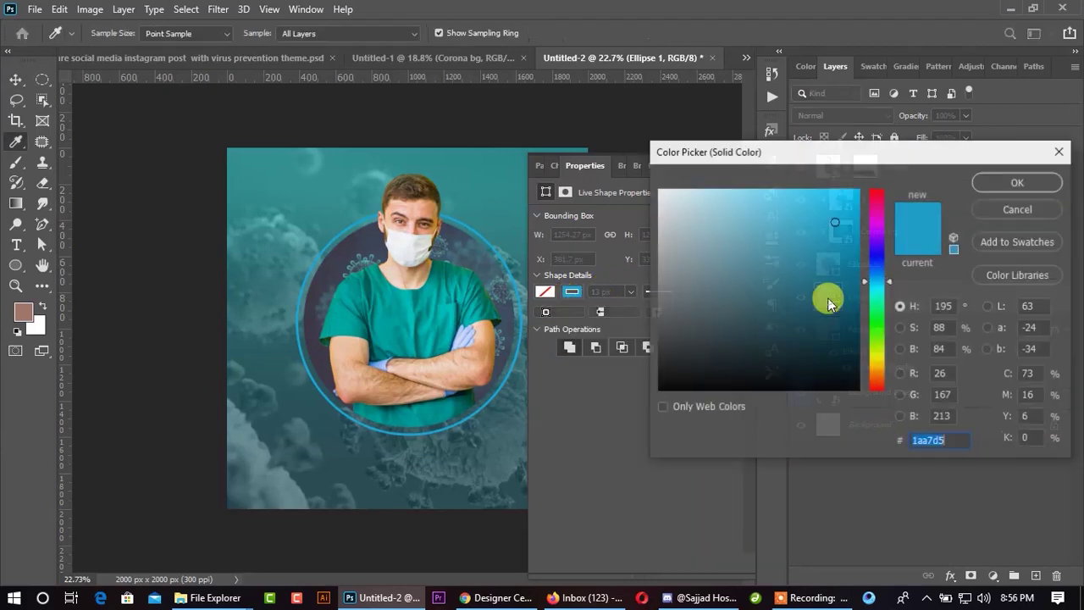
left_click(439, 300)
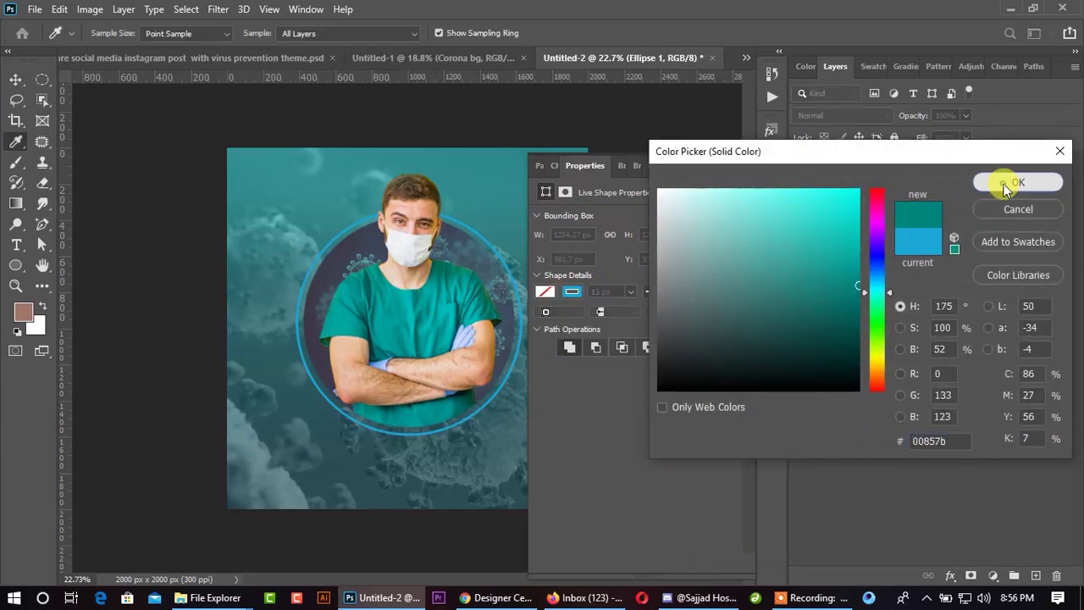
left_click(1008, 182)
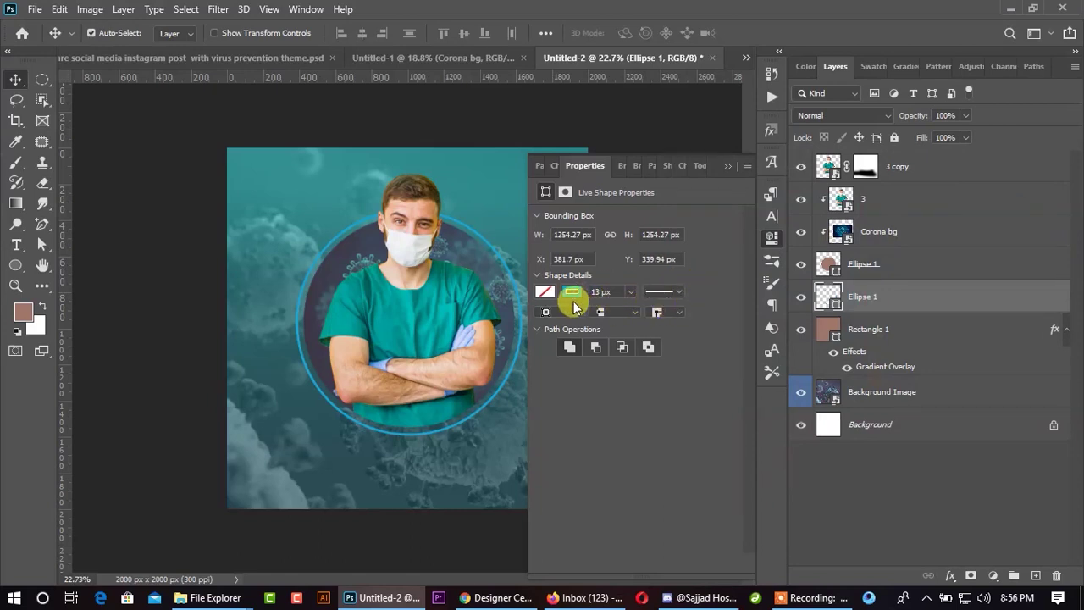
left_click(545, 291)
left_click(547, 376)
left_click(728, 180)
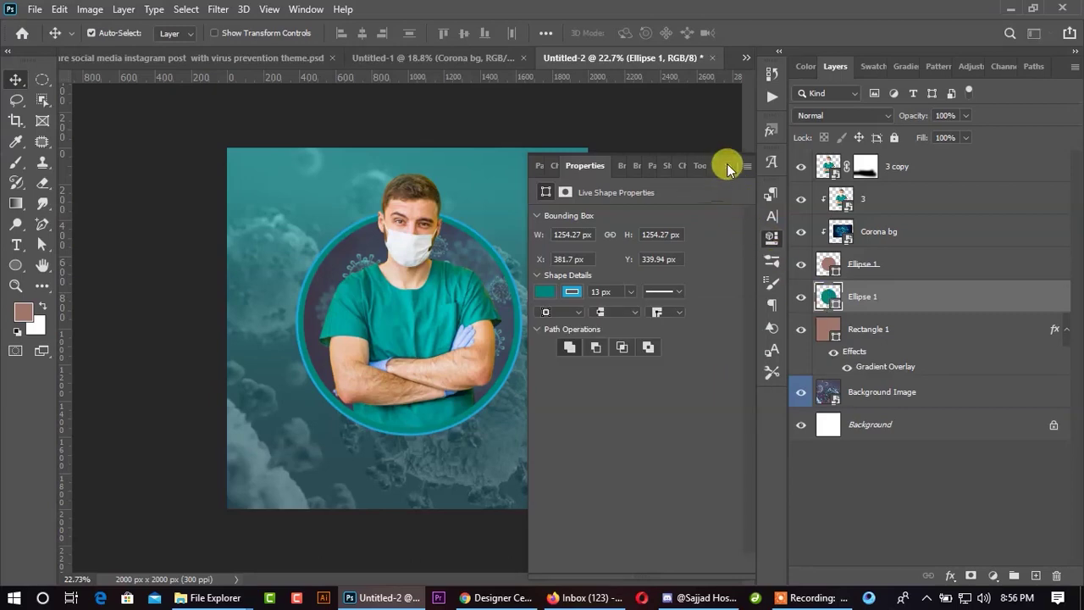
double_click(818, 295)
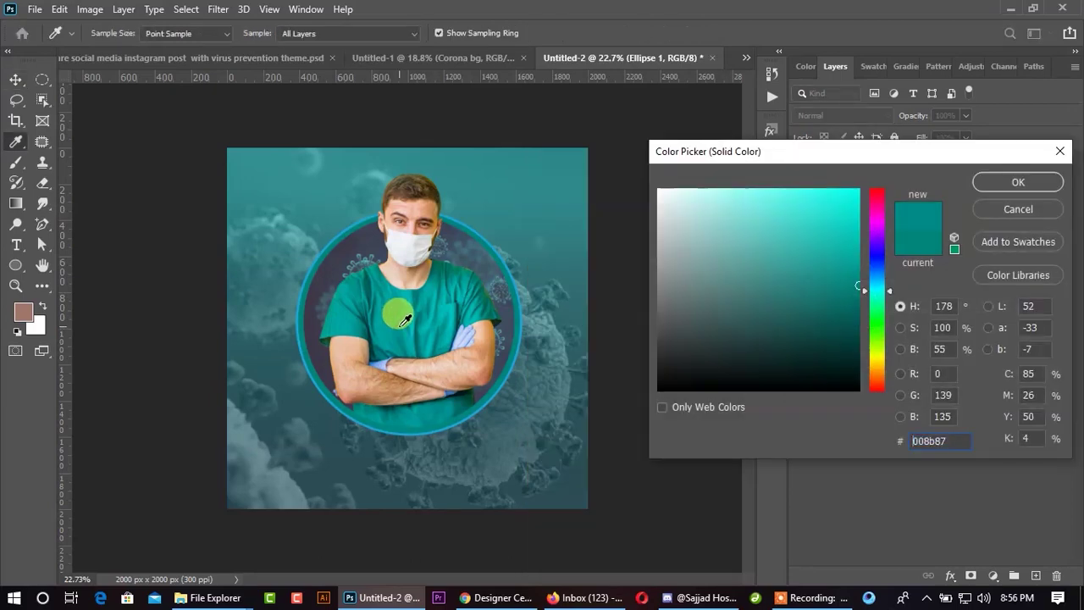
left_click(1018, 182)
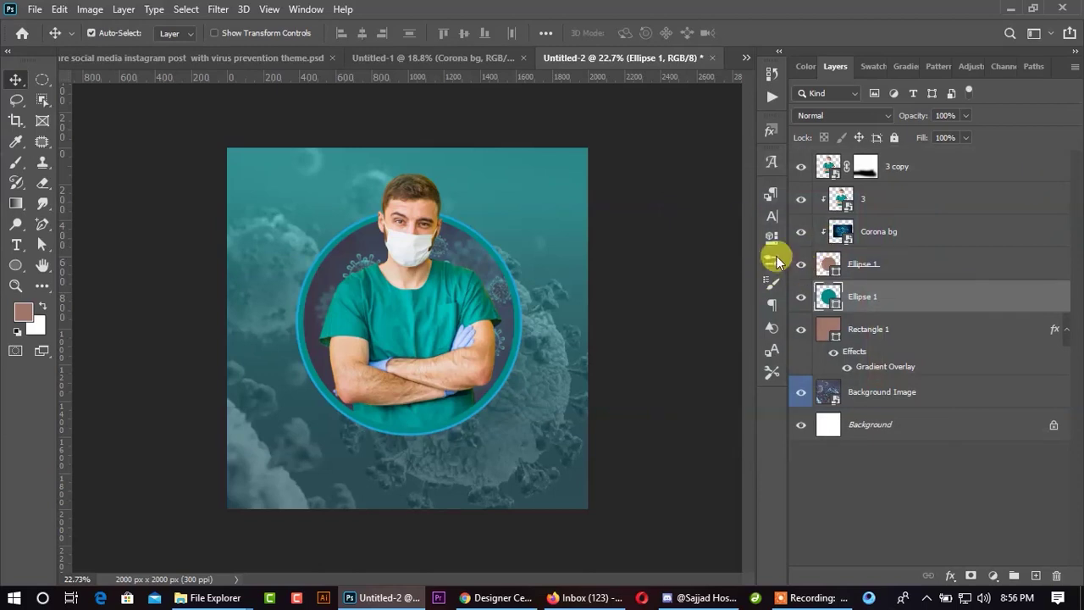
- Set the circle's fill back to No Color, leaving a 13 px teal outline
left_click(773, 239)
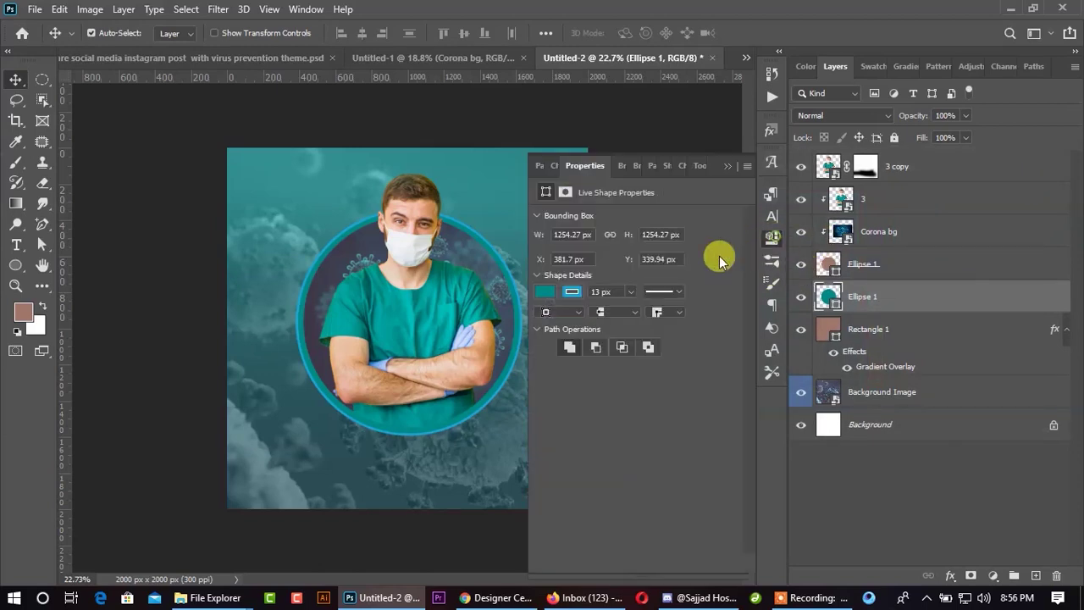
left_click(570, 294)
left_click(553, 318)
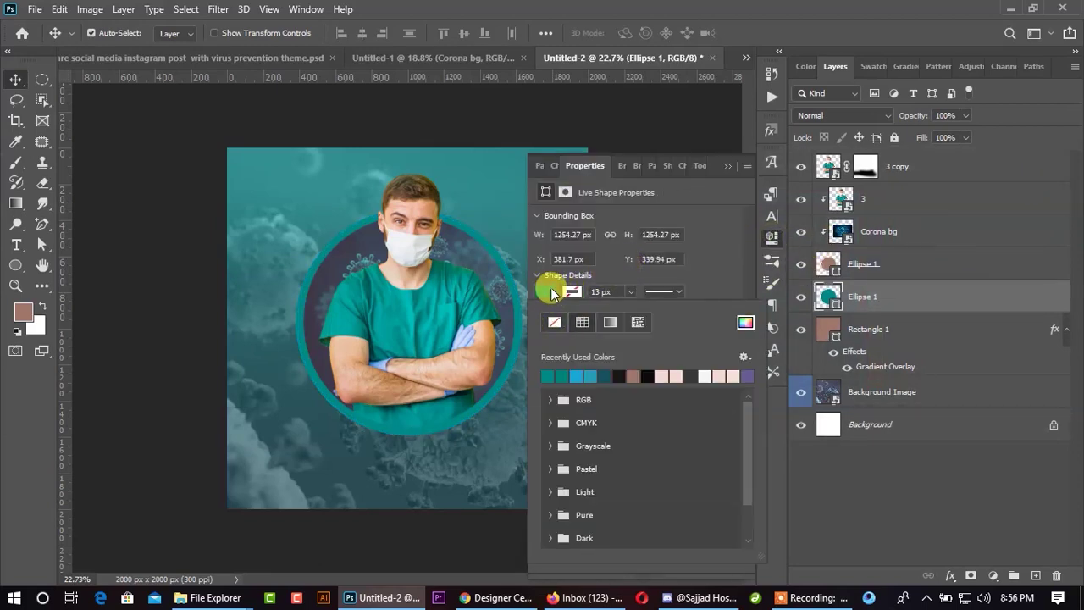
left_click(552, 319)
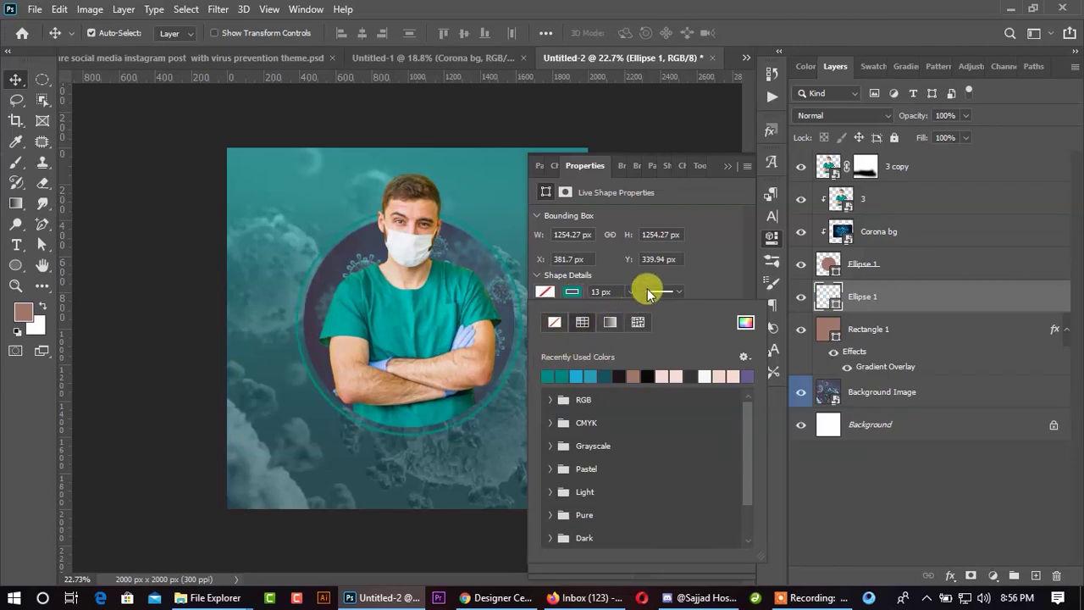
left_click(728, 166)
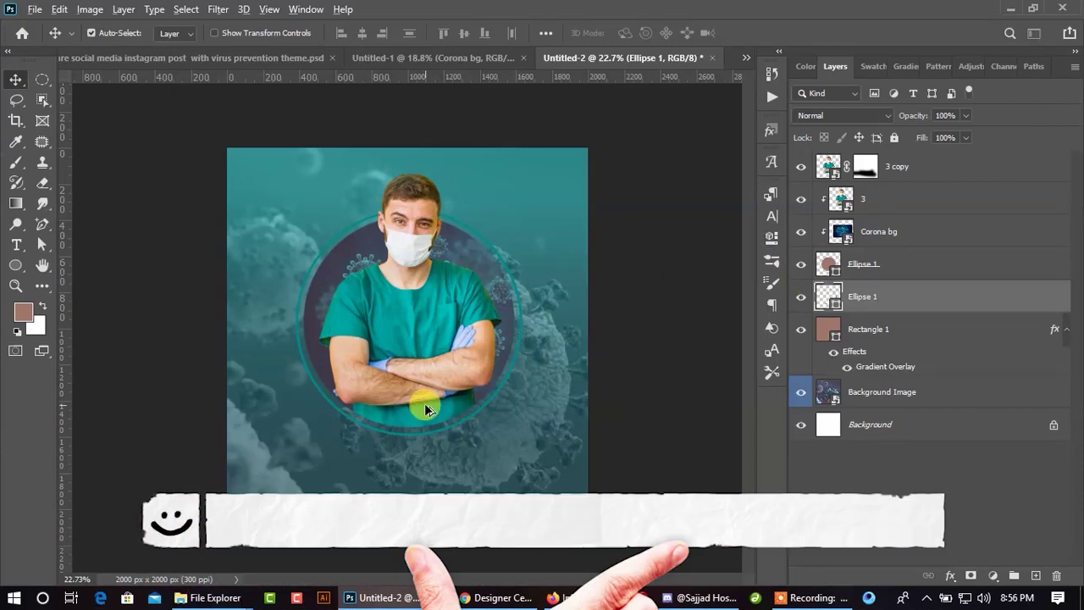
- Open the Healthcare reference post and select its Protect yourself headline layer
scroll(463, 386, "up", 2)
scroll(520, 346, "down", 1)
scroll(418, 387, "down", 1)
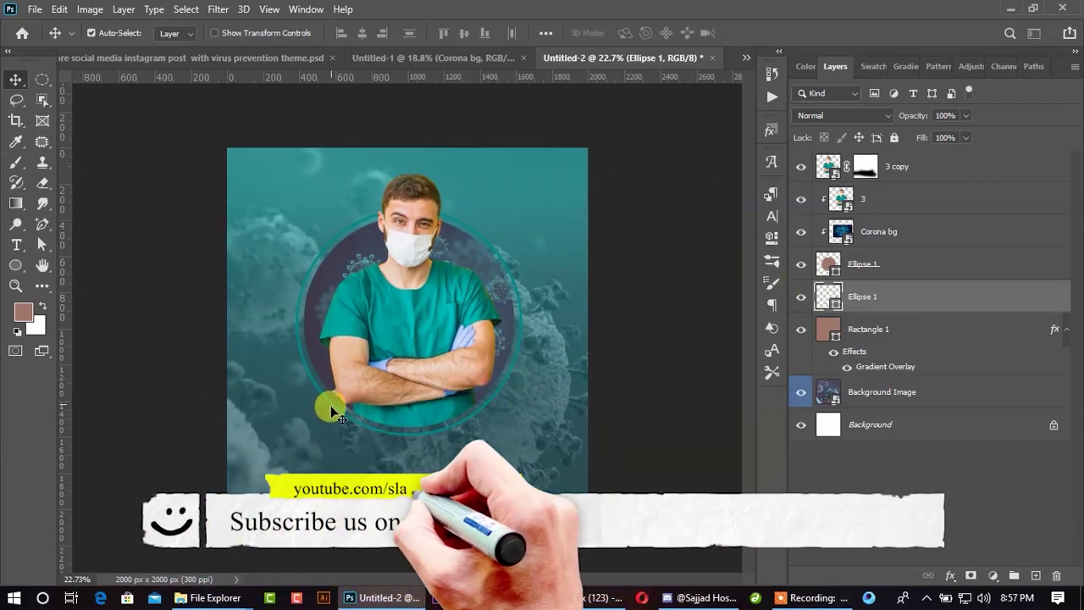
scroll(337, 413, "up", 1)
scroll(399, 360, "down", 1)
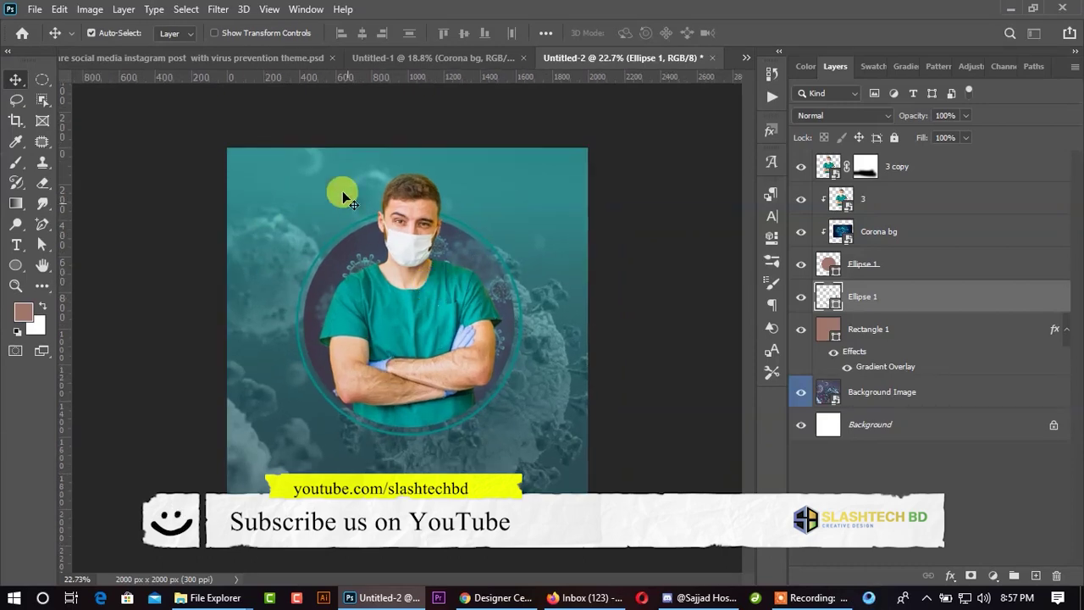
left_click(252, 57)
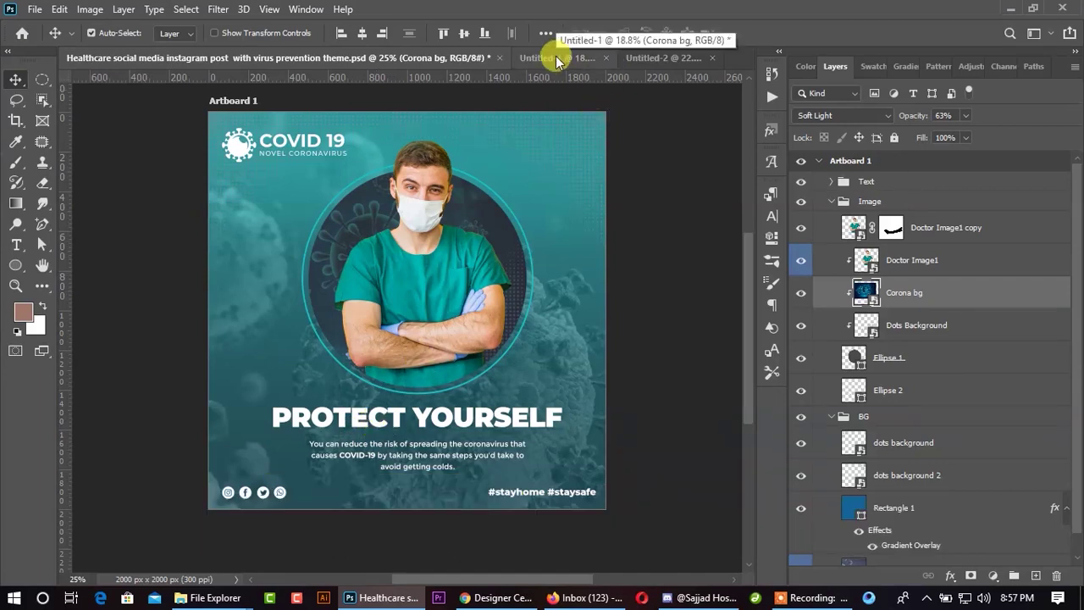
left_click(477, 434)
- Check the headline's Montserrat Black 67.9 pt font, copy its text, and return to Untitled-2
left_click(772, 216)
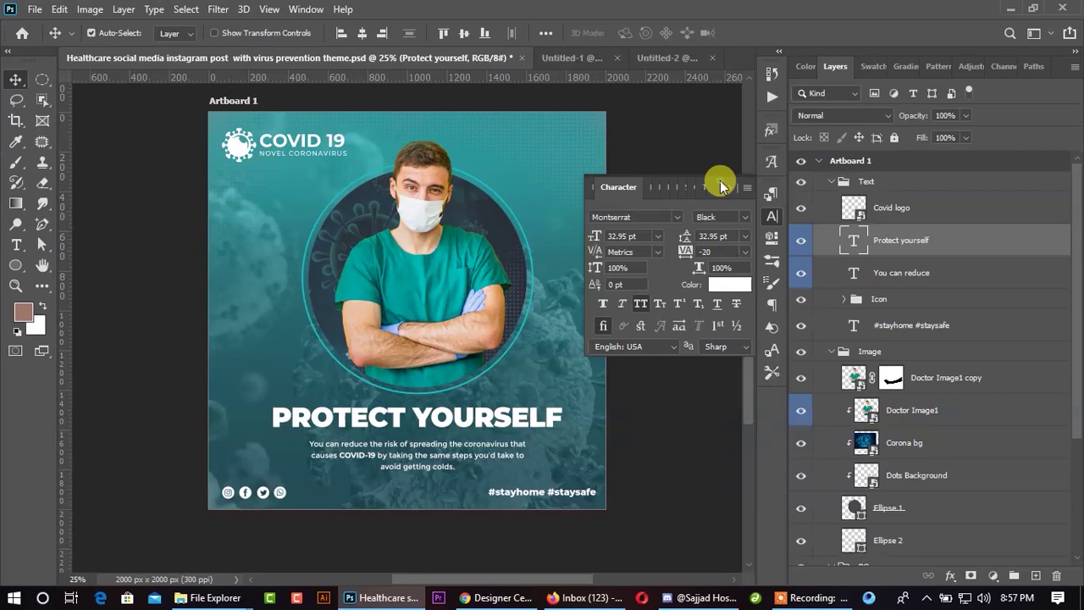
left_click(484, 424)
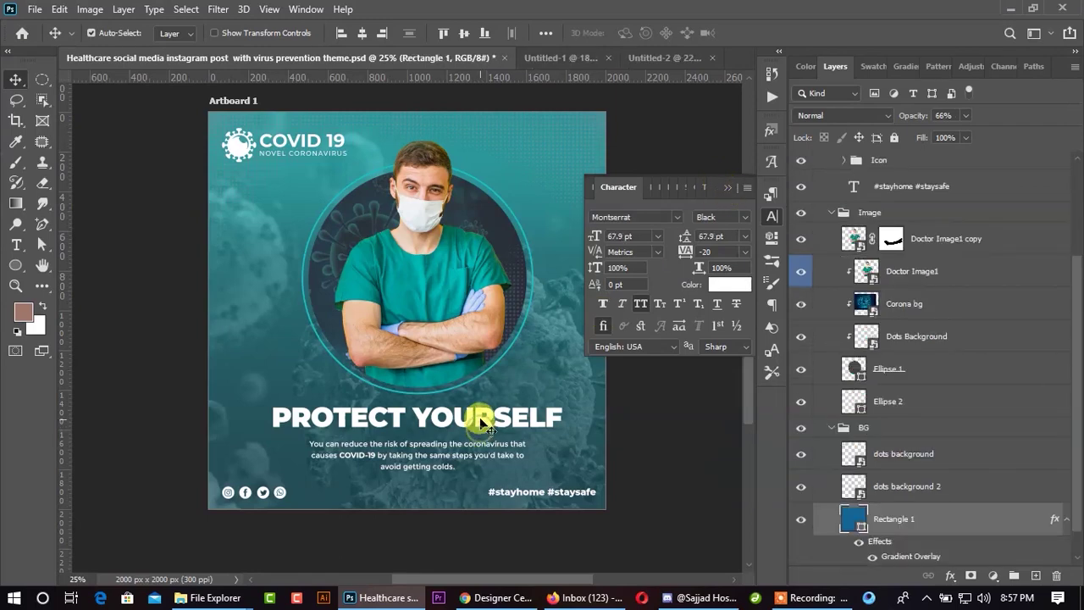
double_click(480, 421)
key("ctrl+c")
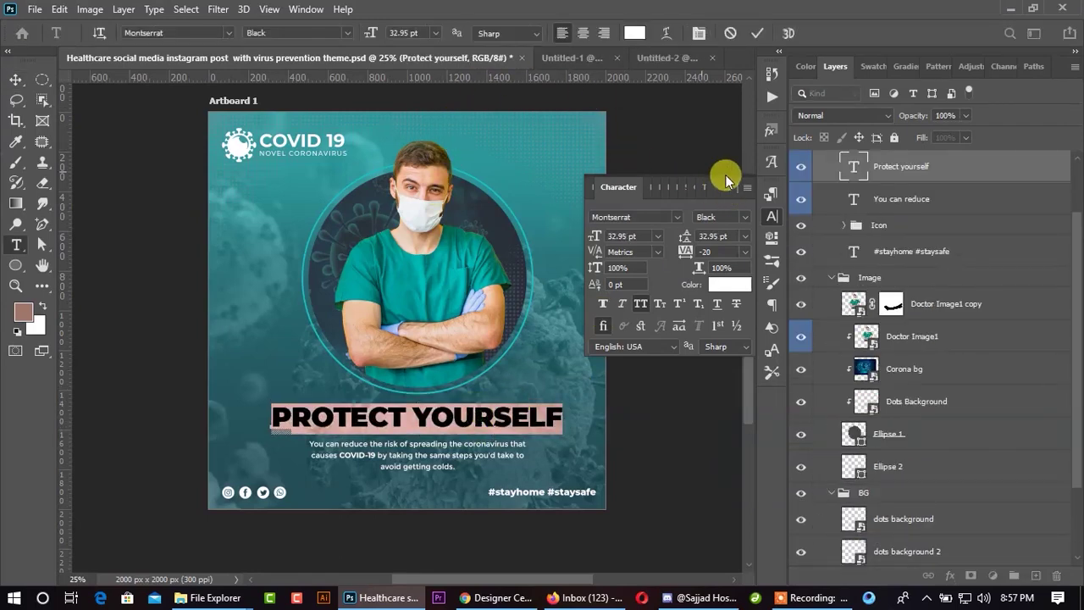
left_click(732, 190)
left_click(580, 59)
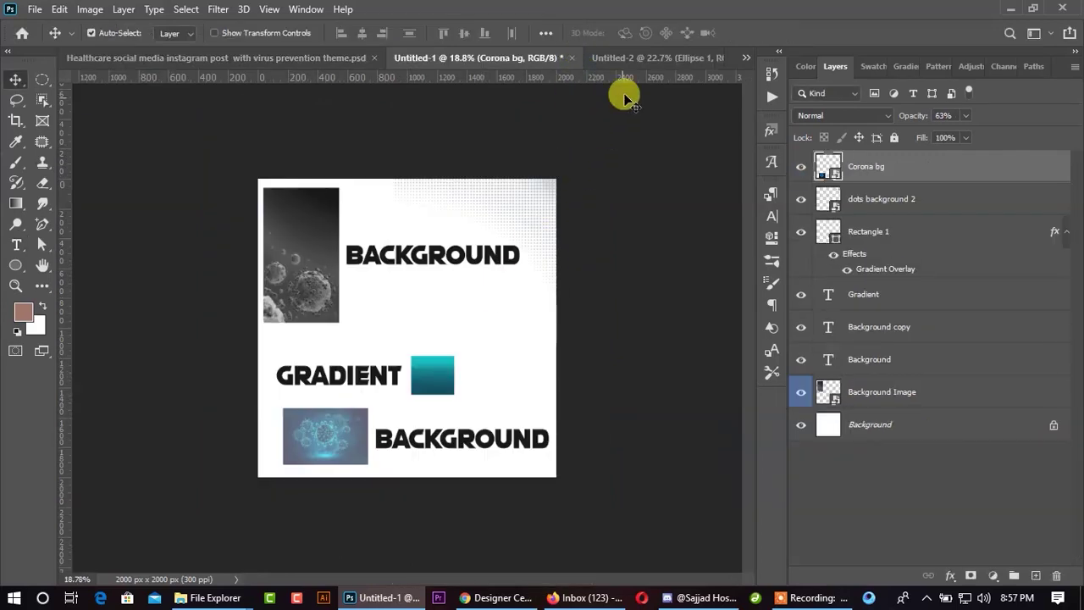
left_click(647, 60)
left_click(16, 244)
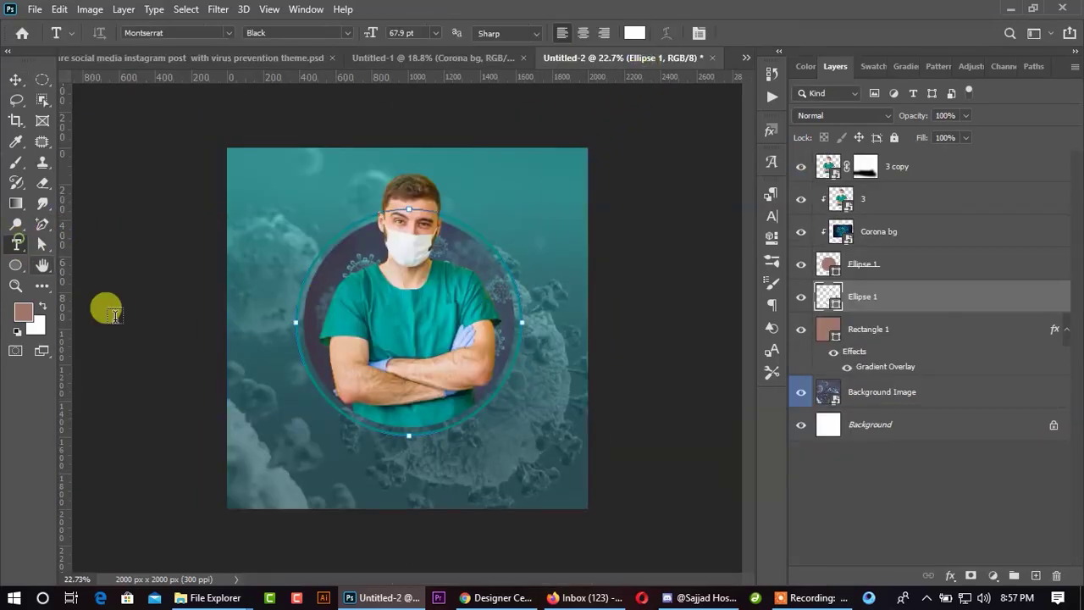
- Paste the PROTECT YOURSELF text as a new text layer below the doctor's circle
left_click(16, 79)
left_click(102, 269)
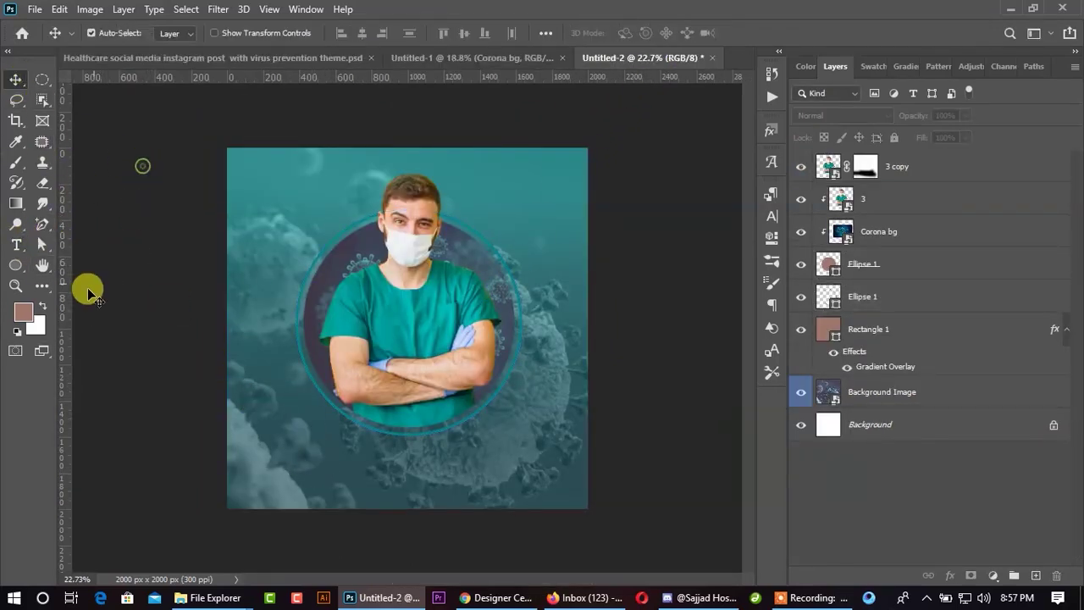
left_click(16, 243)
left_click(321, 464)
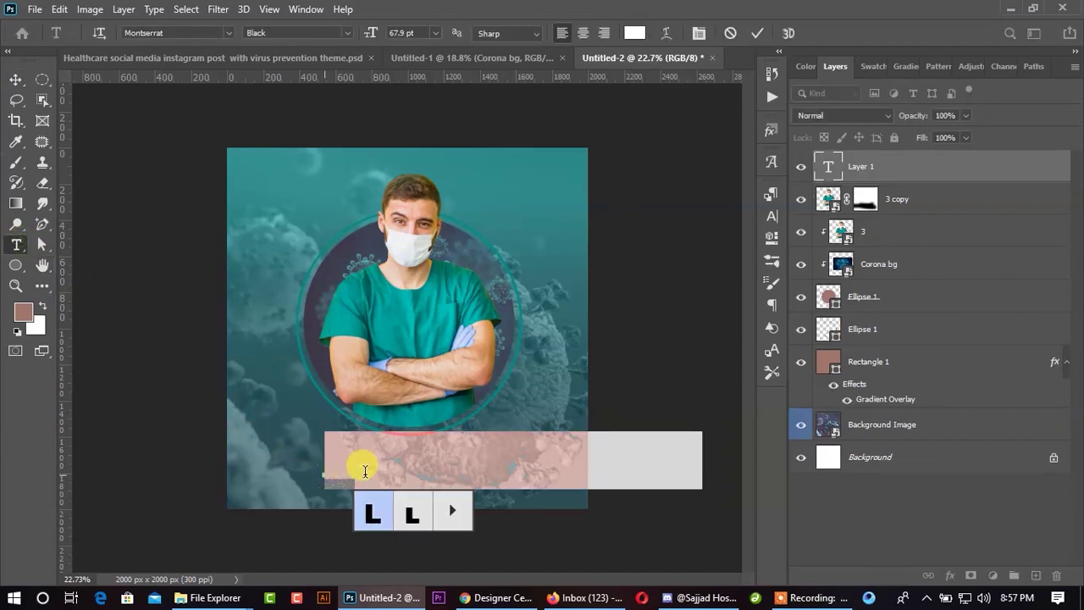
key("ctrl+v")
left_click(16, 78)
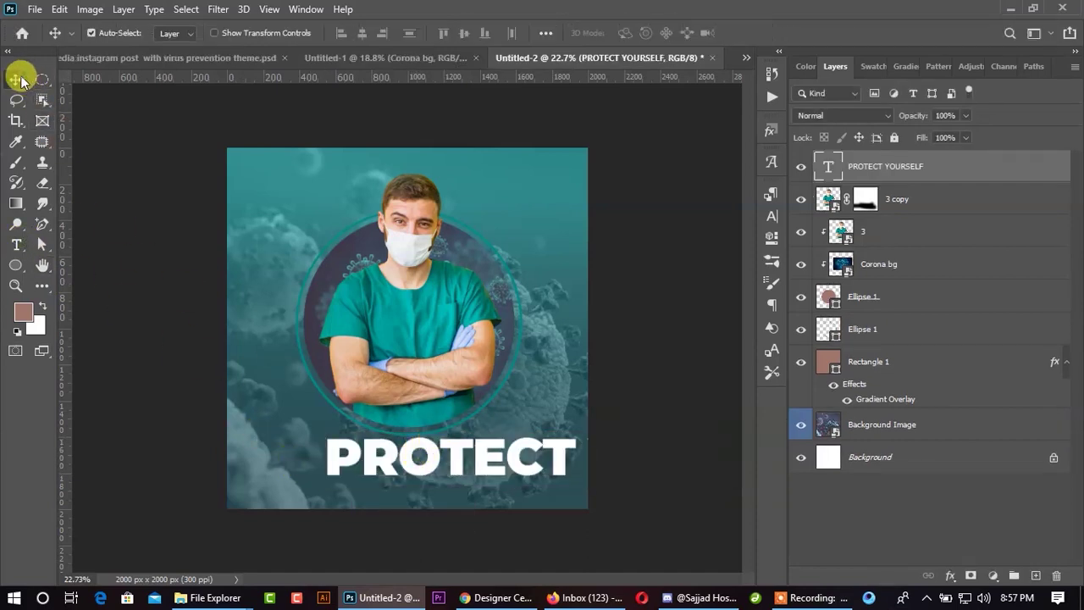
- Scale the headline to about 43.48% and centre it below the circle
key("ctrl+t")
left_click_drag(325, 457, 351, 461)
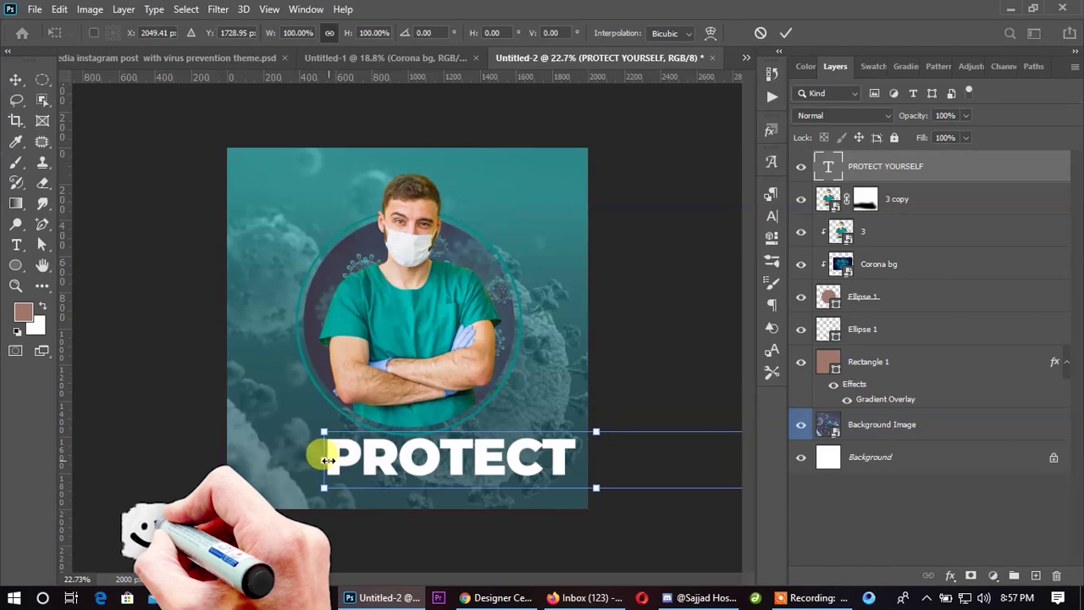
mouse_move(350, 462)
left_mouse_down()
mouse_move(489, 457)
mouse_move(339, 449)
left_mouse_up()
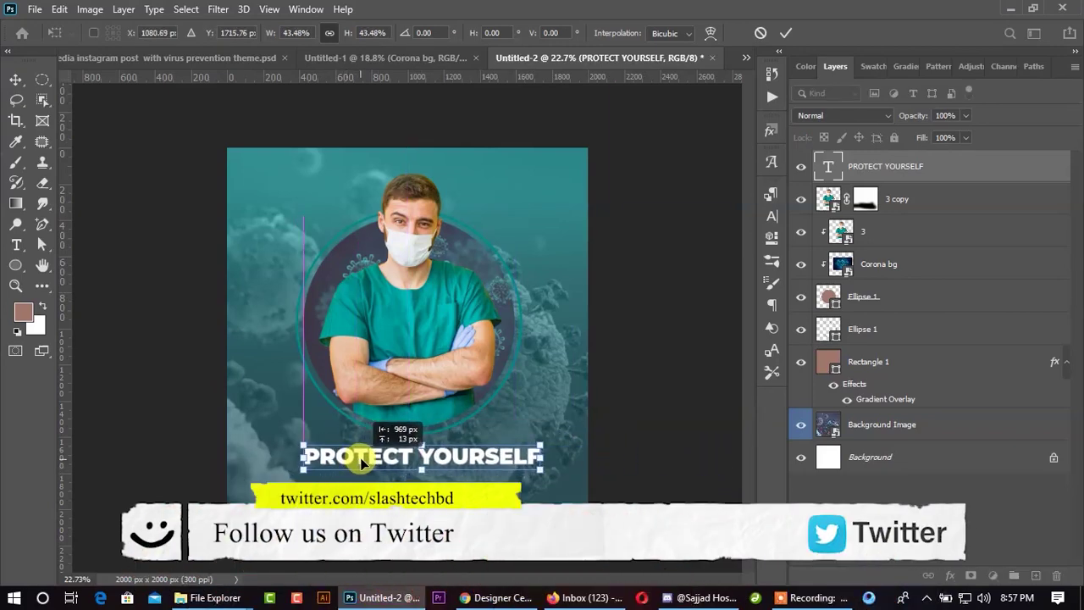
left_click(786, 32)
left_click(889, 196)
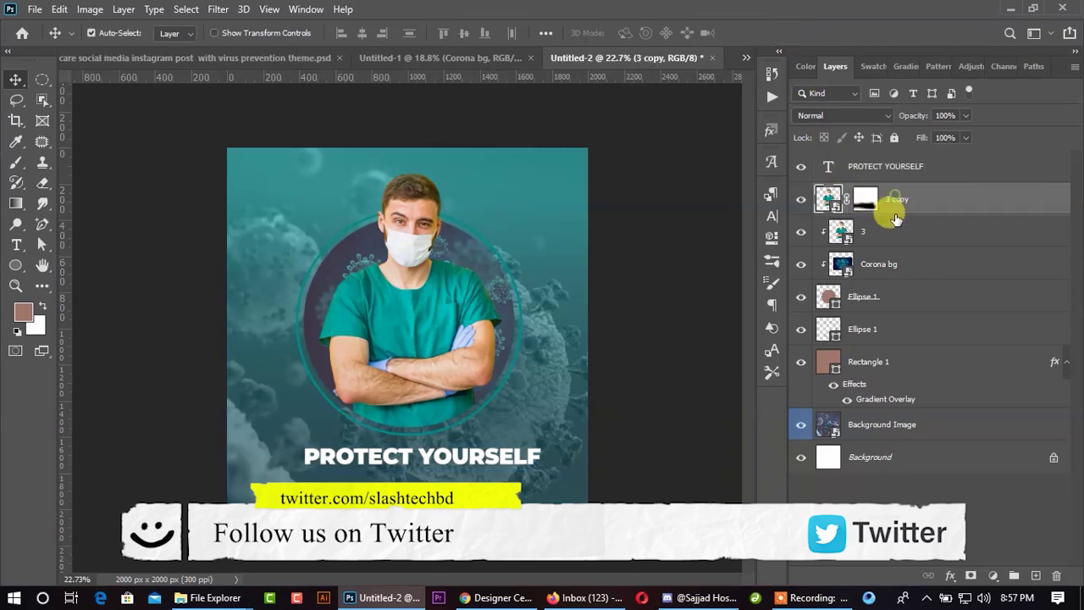
- Group layer 3, Corona bg and both Ellipse 1 layers into a group named Image
left_click(881, 242, "shift")
left_click(882, 275, "shift")
left_click(879, 304, "shift")
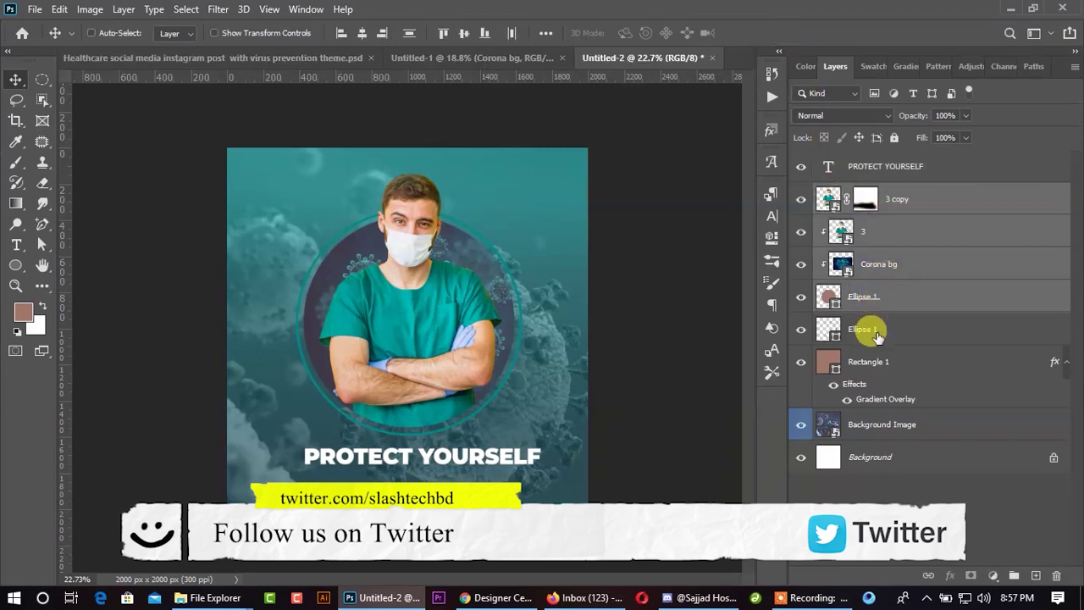
left_click(877, 336, "shift")
key("ctrl+g")
type("Imag")
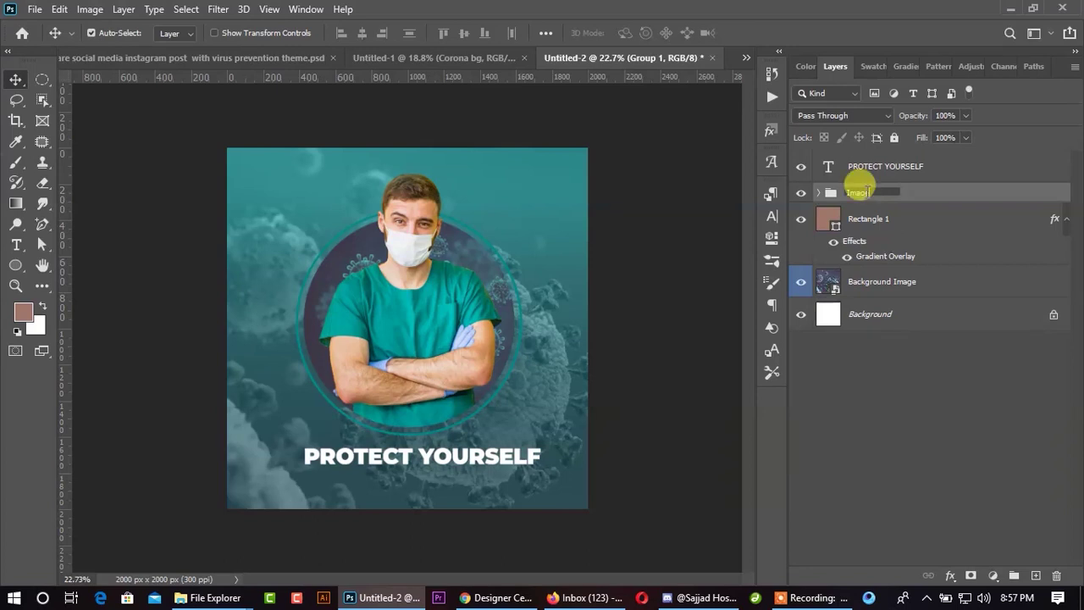
left_click(895, 407)
left_click(877, 203)
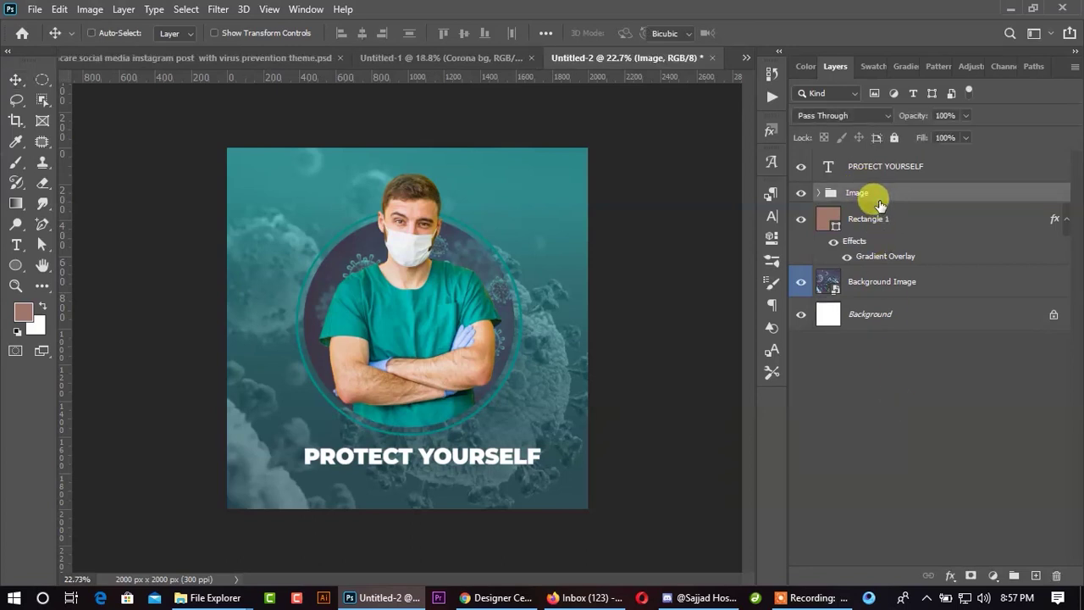
- Shrink the Image group to 90.08%, raise it, and move PROTECT YOURSELF up beneath it
key("ctrl+t")
left_click_drag(448, 315, 453, 299)
left_click_drag(578, 219, 563, 219)
left_click_drag(488, 271, 486, 273)
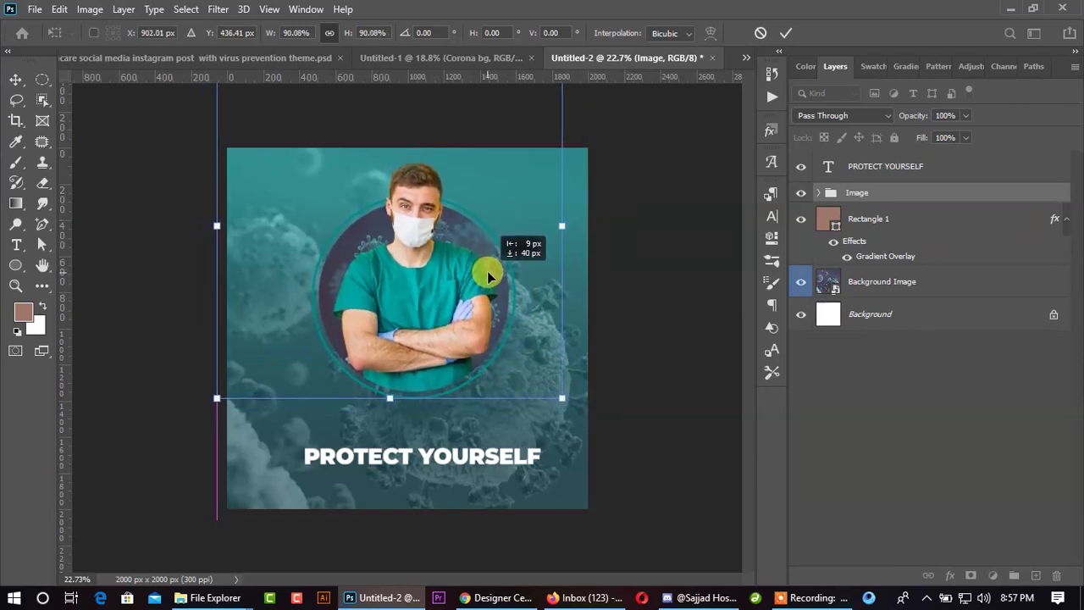
left_click(782, 35)
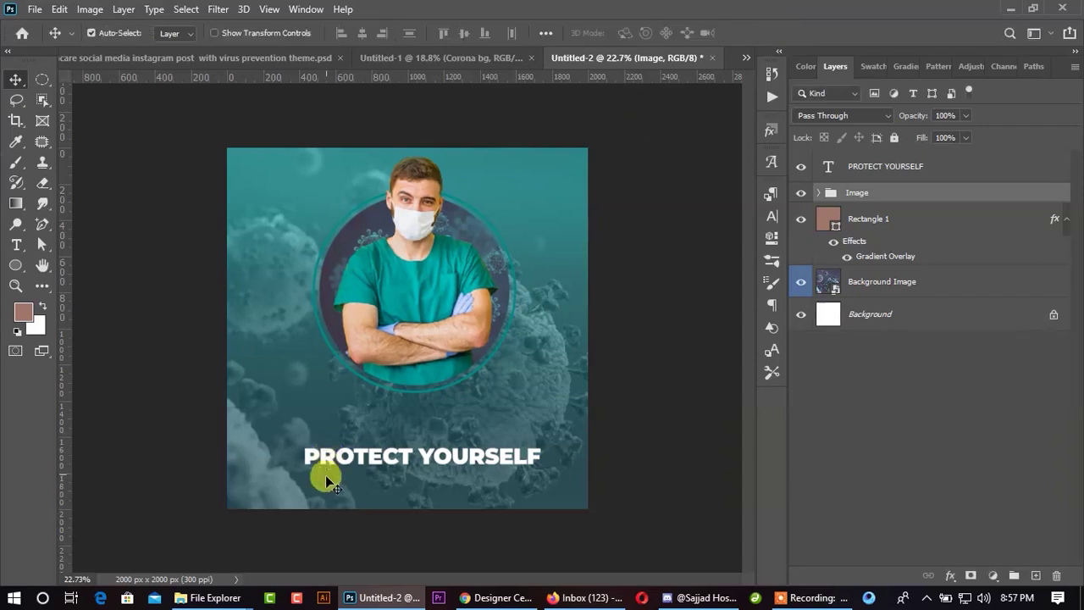
left_click_drag(389, 458, 455, 423)
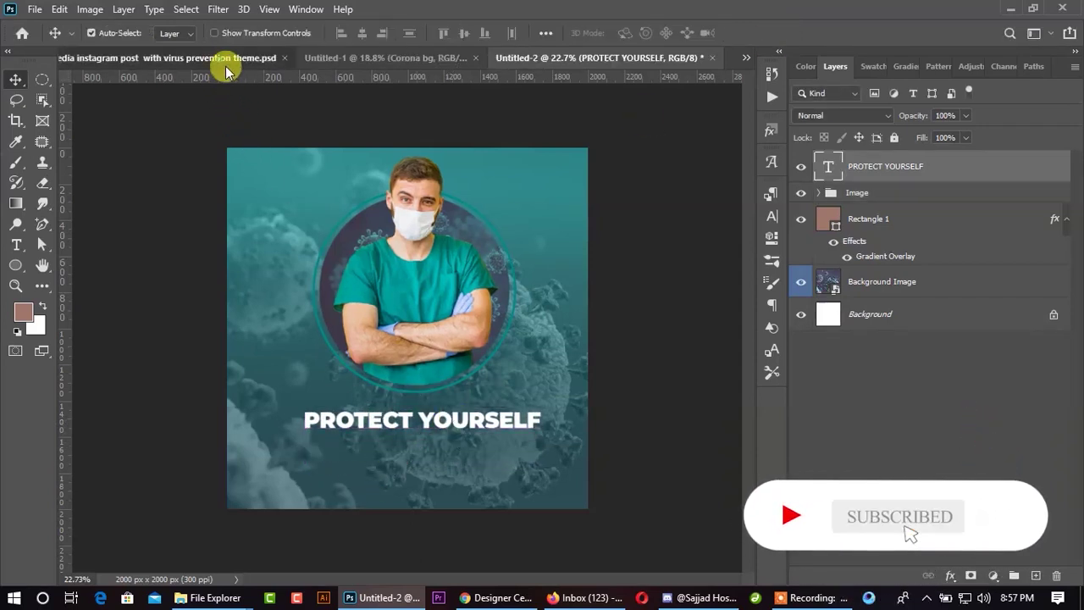
- Bring the 'You can reduce the risk…' paragraph from Healthcare and centre it under PROTECT YOURSELF
key("ctrl+Tab")
mouse_move(395, 460)
left_mouse_down()
mouse_move(583, 119)
mouse_move(645, 63)
mouse_move(416, 459)
mouse_move(432, 465)
left_mouse_up()
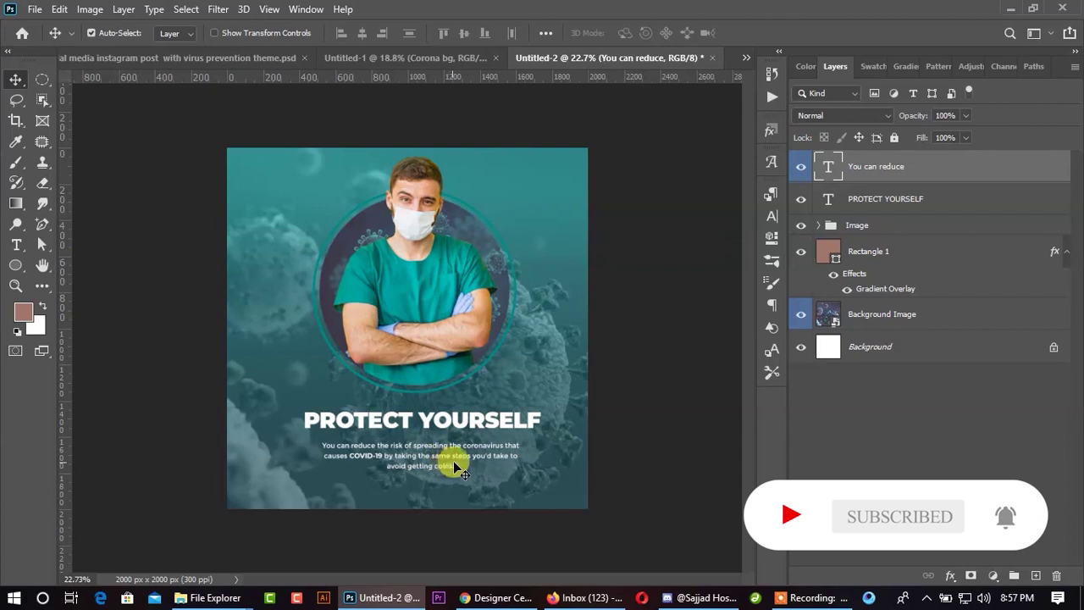
left_click(847, 196, "shift")
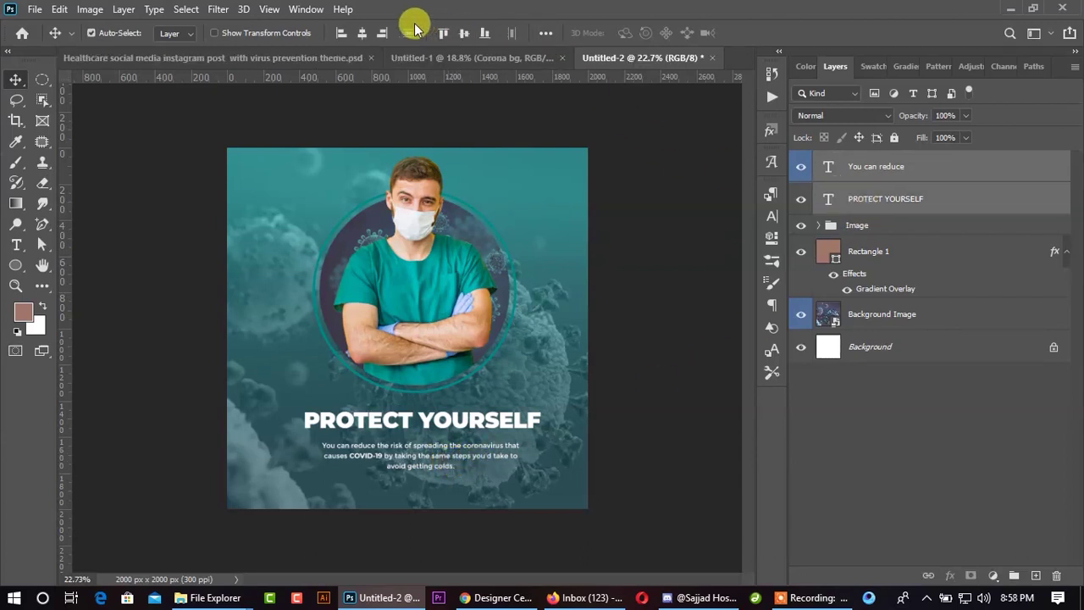
left_click(362, 34)
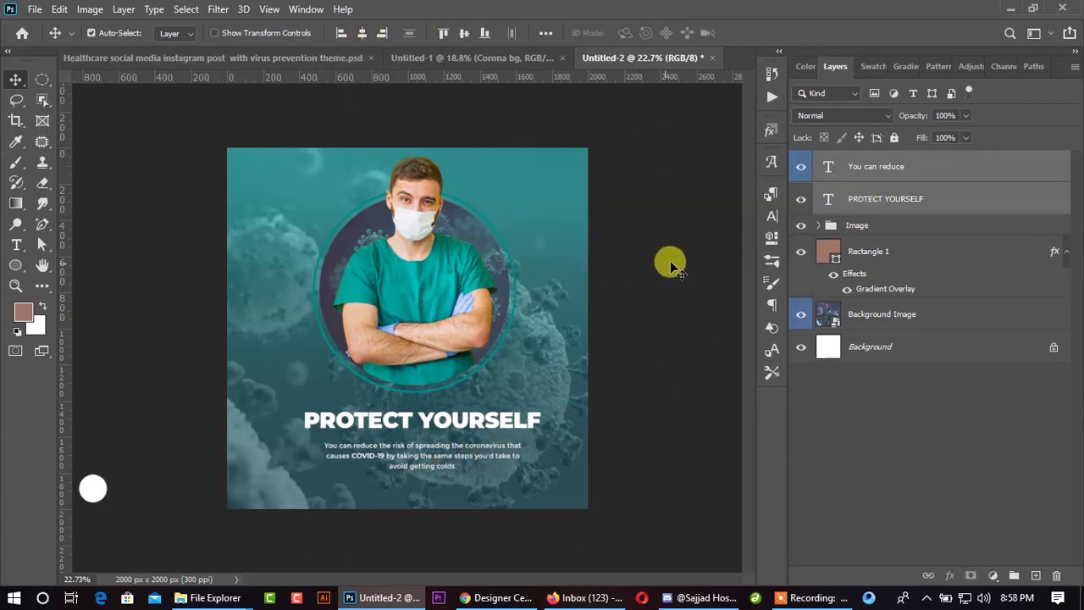
- Nudge both text layers, test aligning them to the circle, undo it, and return to Healthcare
key("shift+Left")
key("Up")
key("Up")
key("Up")
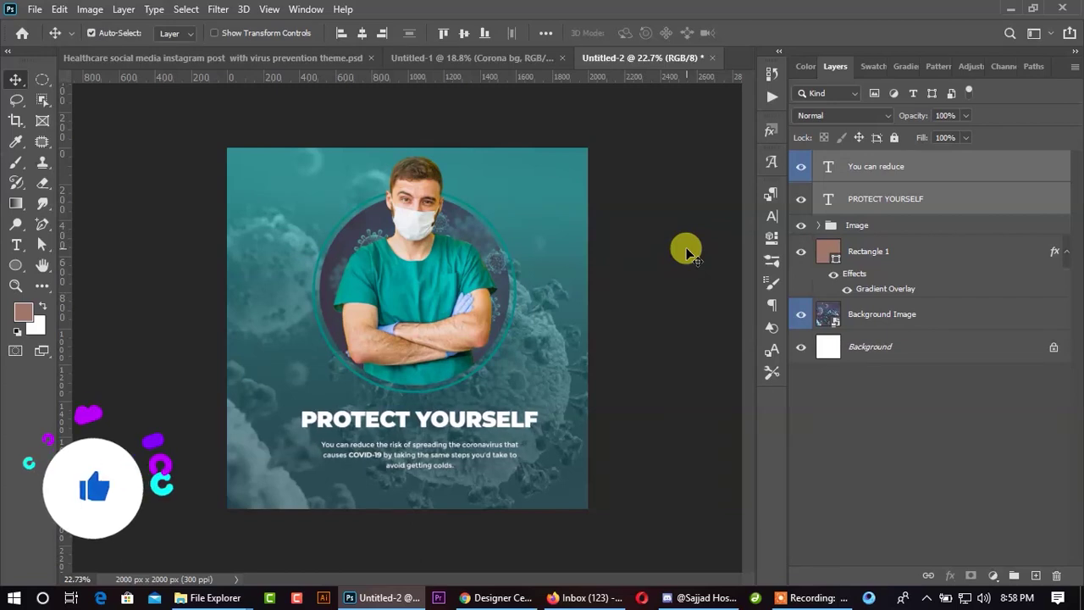
left_click(370, 32)
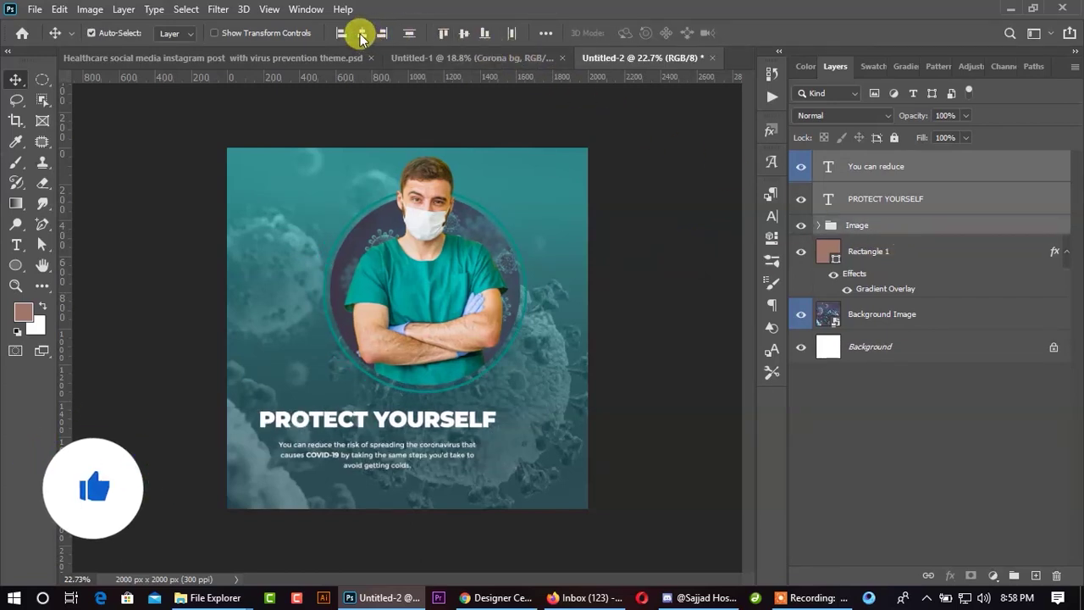
key("ctrl+z")
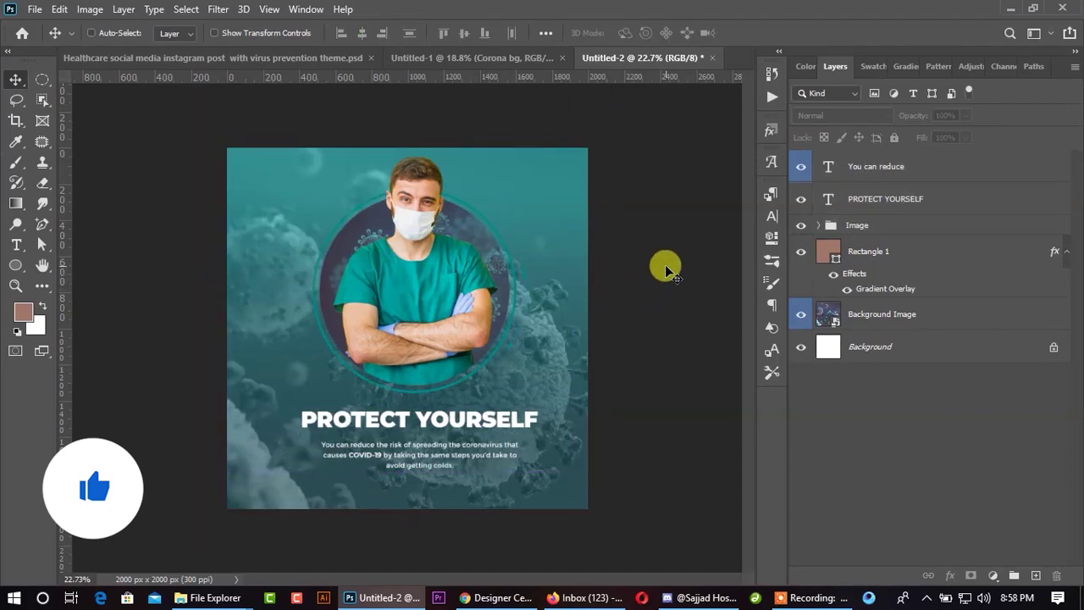
left_click(244, 63)
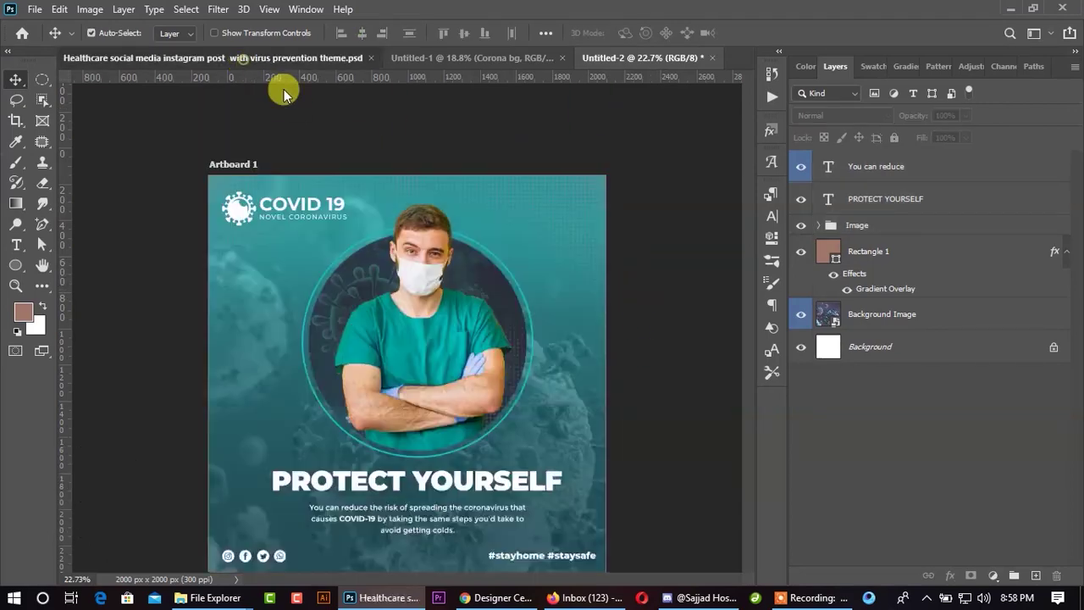
- Collapse the Image and BG groups in the reference design and lock the BG group
scroll(381, 479, "down", 2)
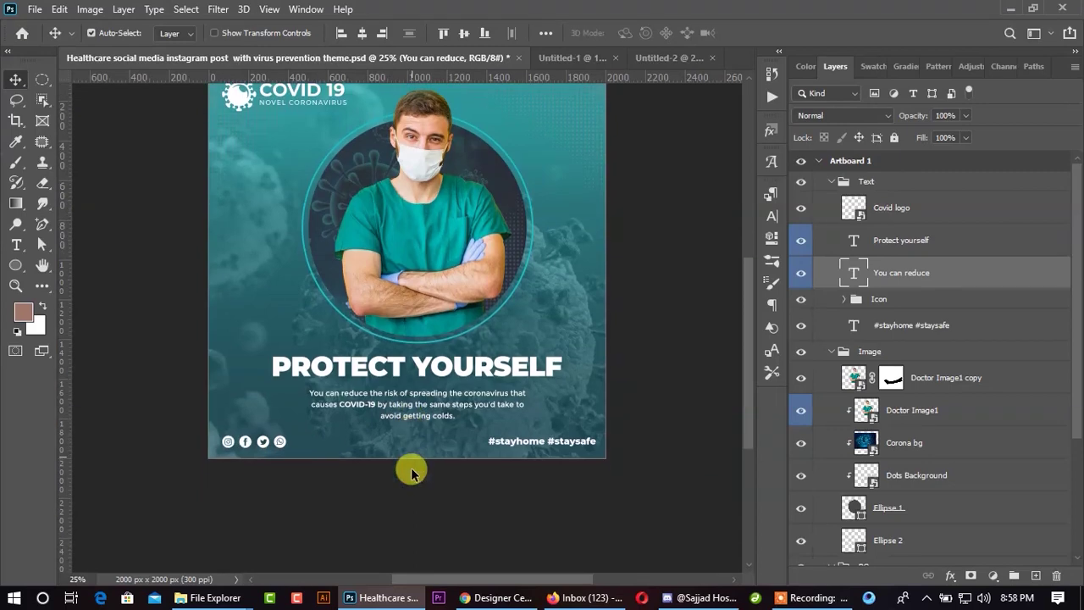
left_click(835, 357)
scroll(848, 375, "down", 1)
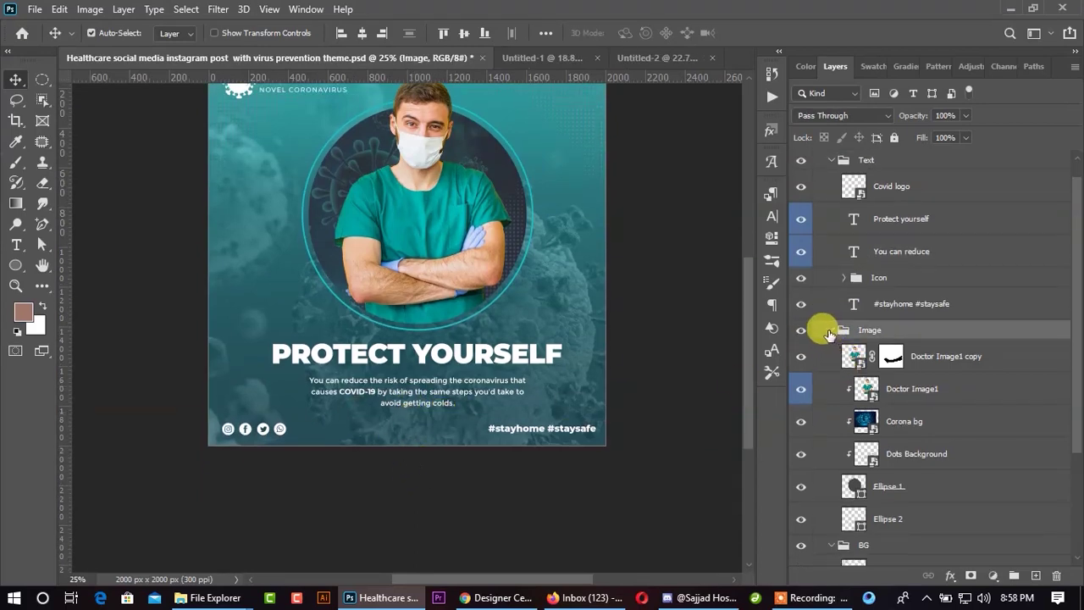
left_click(831, 331)
left_click(829, 373)
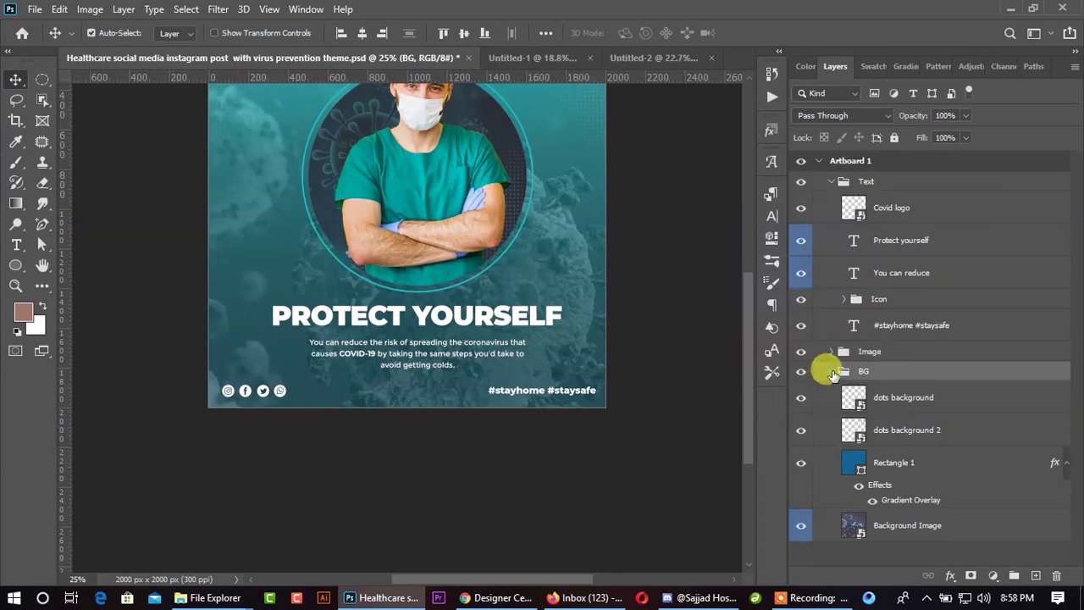
left_click(826, 375)
left_click(892, 139)
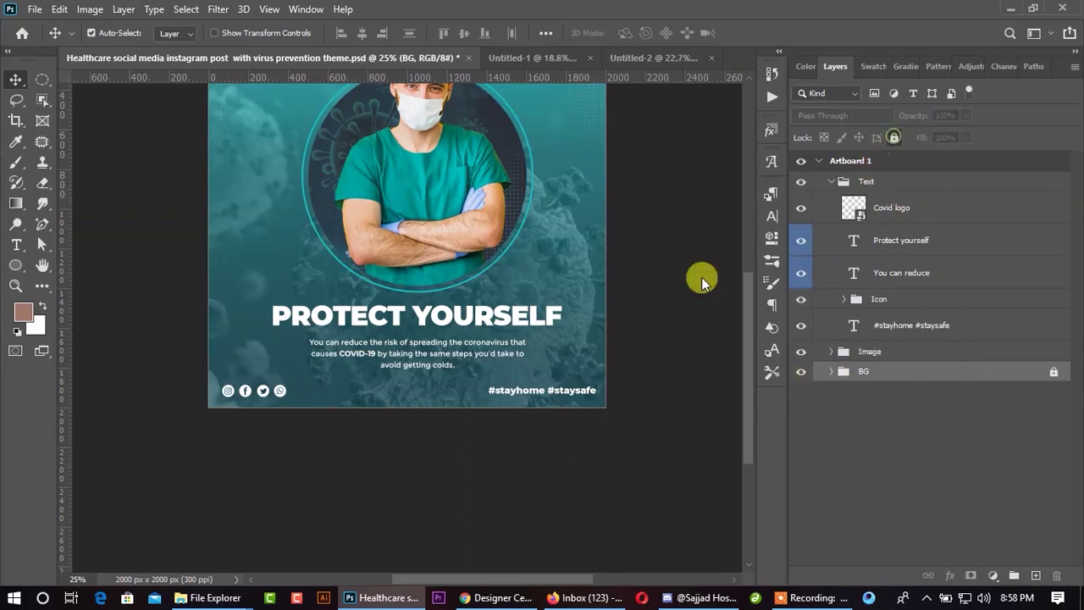
scroll(217, 404, "up", 2)
- Copy the Instagram, Facebook, Twitter and WhatsApp icons into Untitled-2, grouped at the bottom-left
mouse_move(230, 344)
left_mouse_down()
mouse_move(346, 380)
mouse_move(549, 66)
mouse_move(653, 53)
mouse_move(423, 358)
left_mouse_up()
left_click_drag(276, 495, 275, 492)
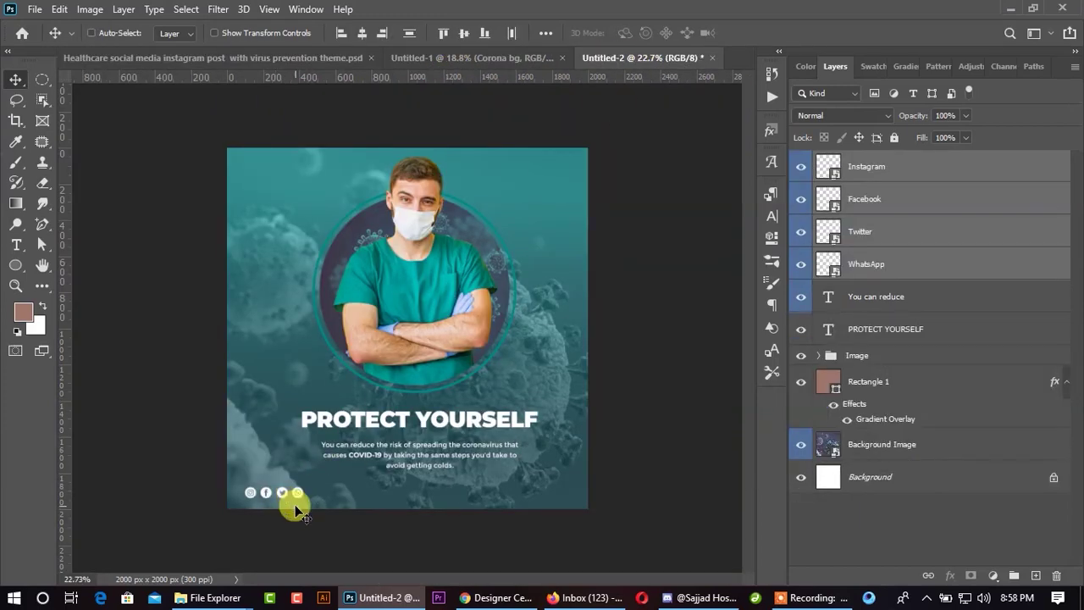
key("ctrl+g")
key("ctrl+t")
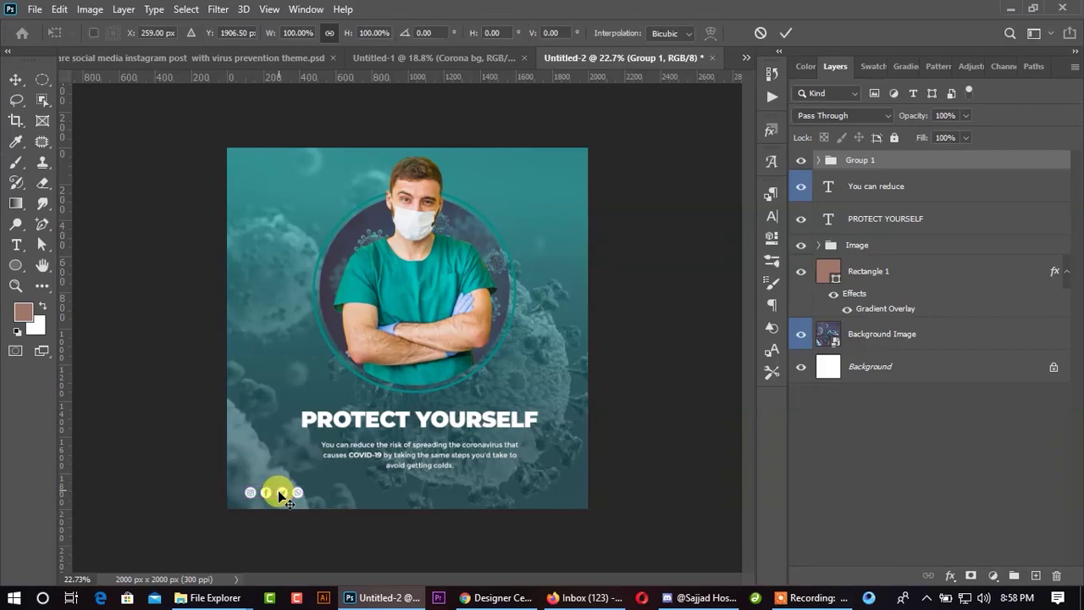
key("ctrl+plus")
key("ctrl+plus")
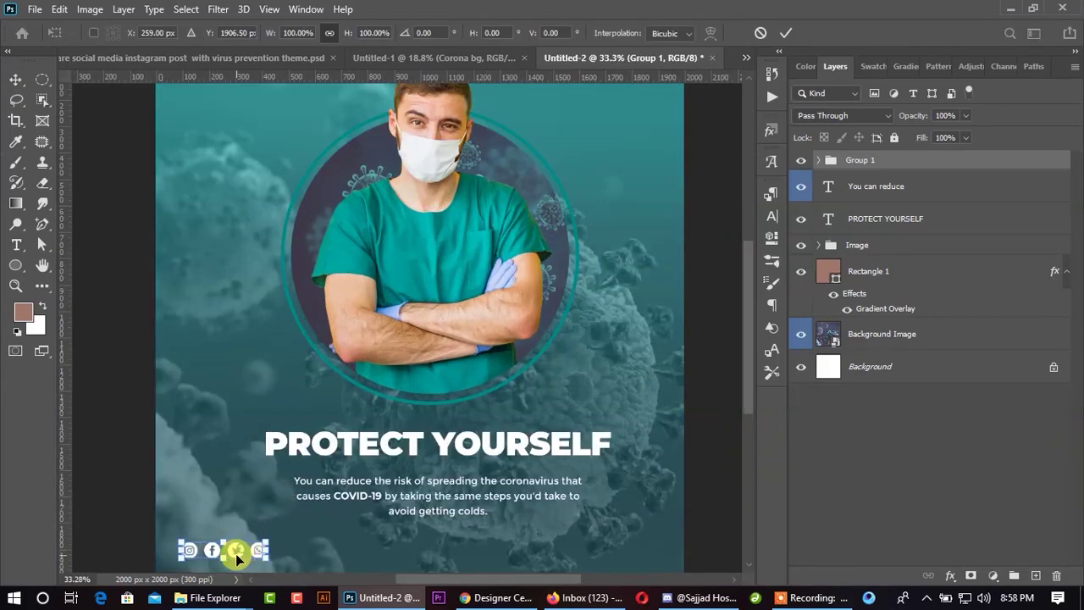
scroll(279, 504, "down", 2)
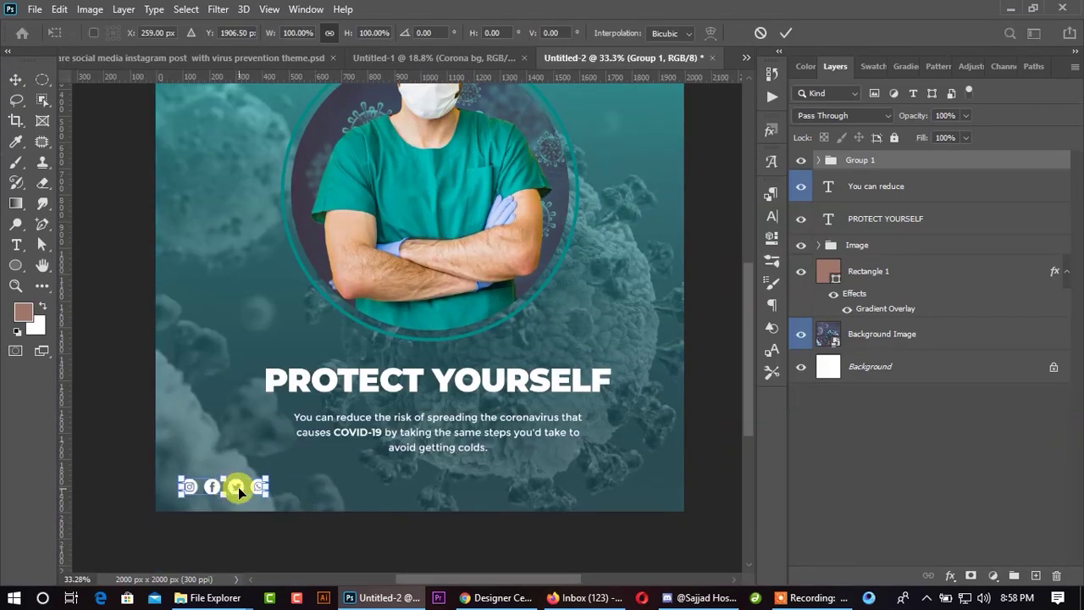
left_click_drag(238, 487, 228, 496)
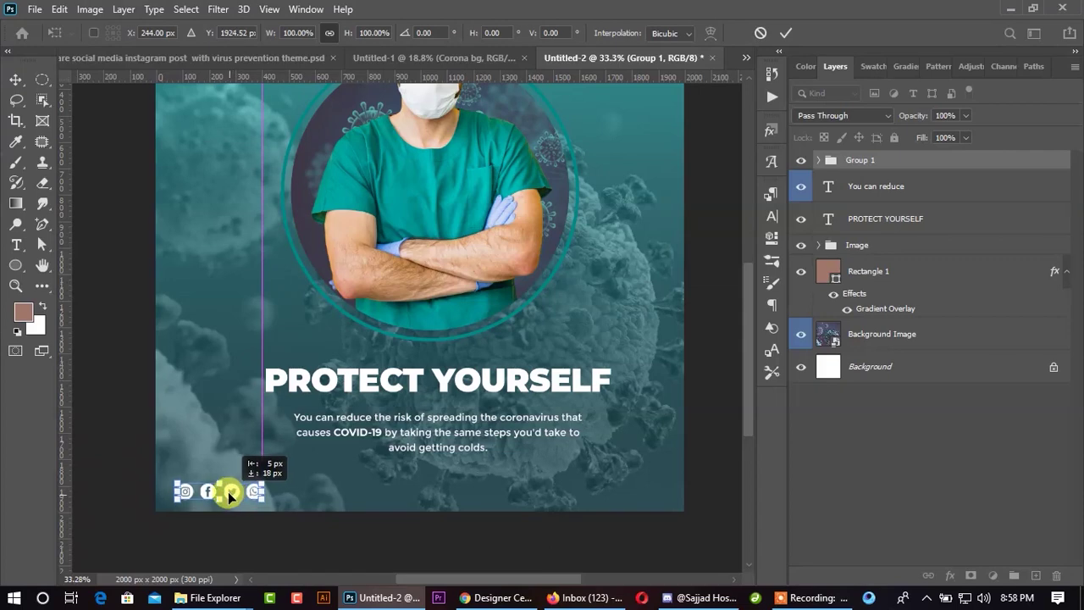
left_click_drag(229, 496, 231, 493)
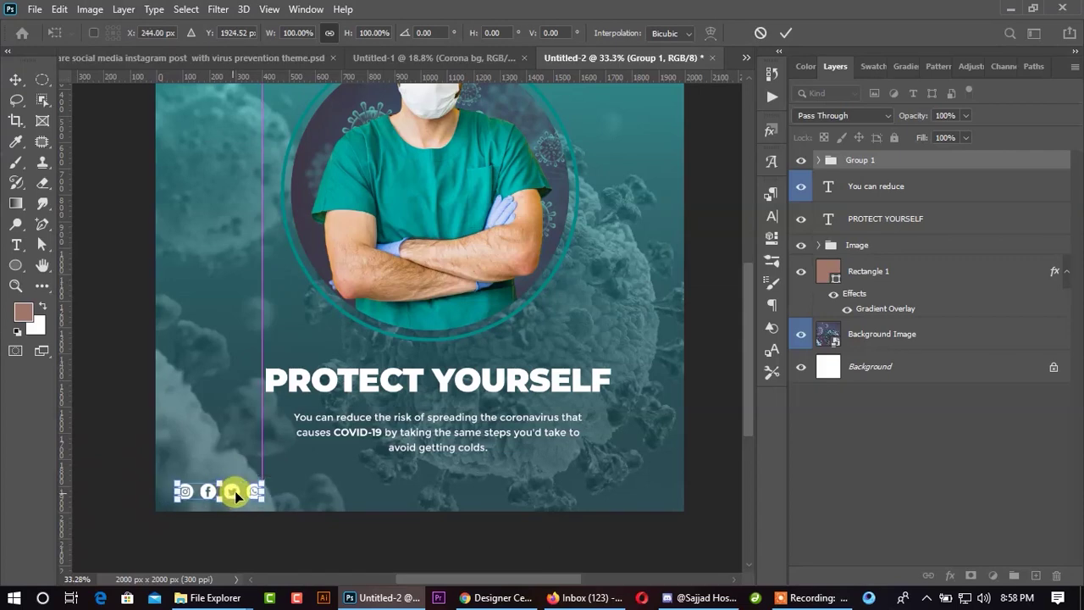
left_click(786, 33)
key("ctrl+0")
- Copy the #stayhome #staysafe hashtag text into Untitled-2 at the bottom right
left_click(297, 59)
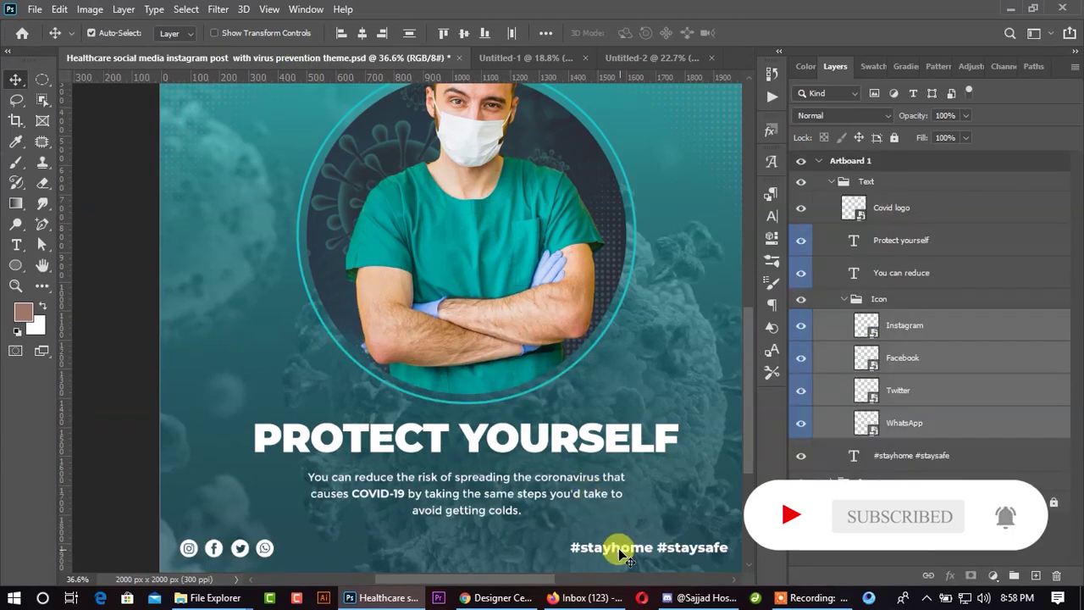
left_click_drag(622, 552, 652, 61)
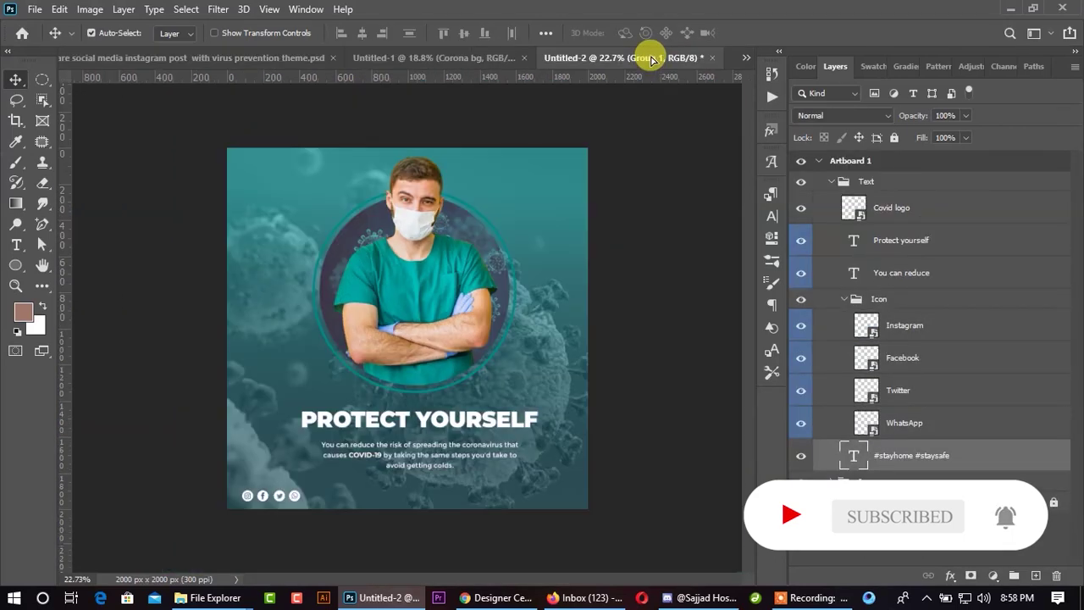
mouse_move(652, 61)
left_mouse_down()
mouse_move(543, 510)
mouse_move(530, 499)
left_mouse_up()
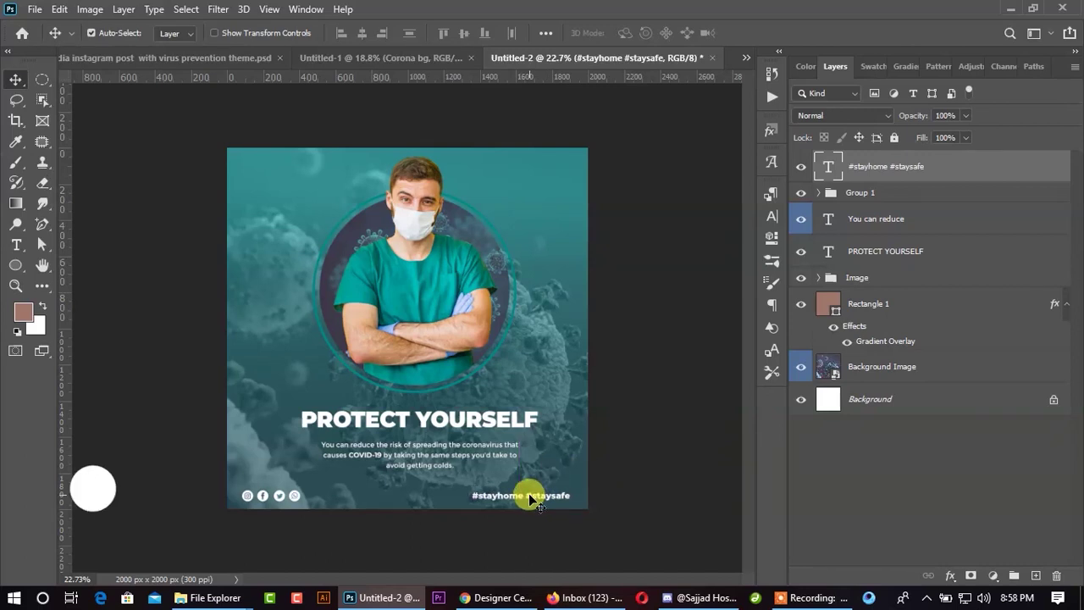
- Copy the COVID 19 logo from Healthcare and place it at the post's top-left corner
left_click(195, 57)
scroll(279, 186, "up", 3)
scroll(208, 182, "up", 2)
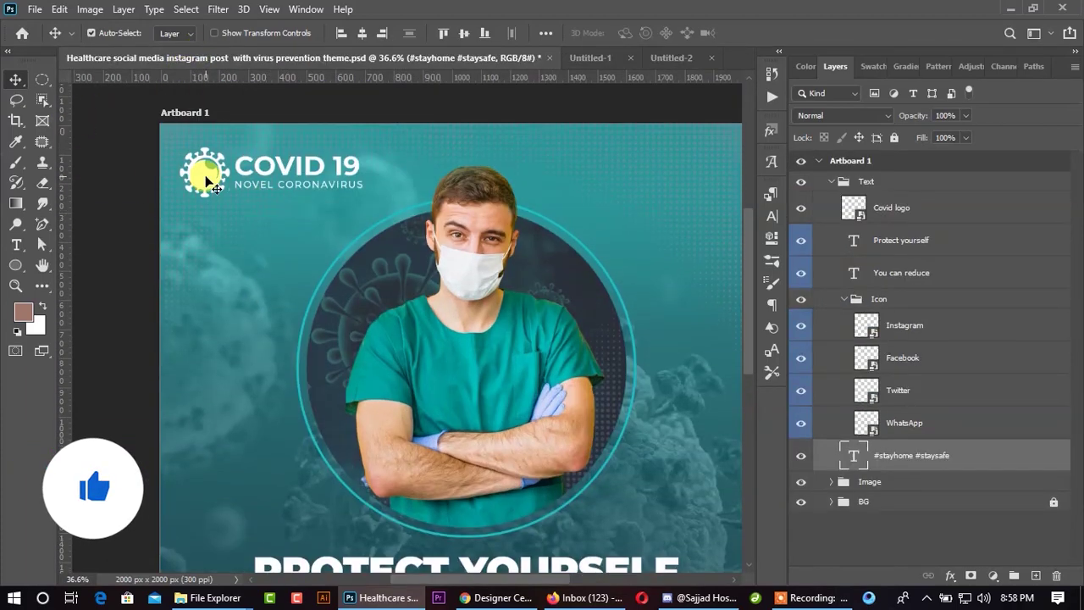
left_click_drag(207, 182, 601, 64)
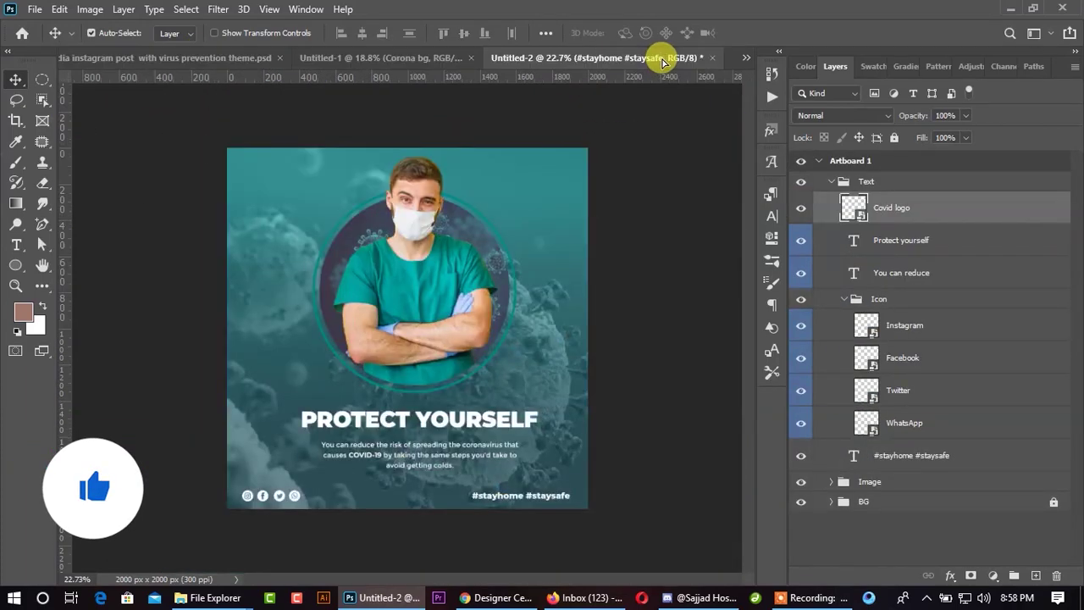
left_click_drag(656, 64, 288, 182)
left_click(288, 182)
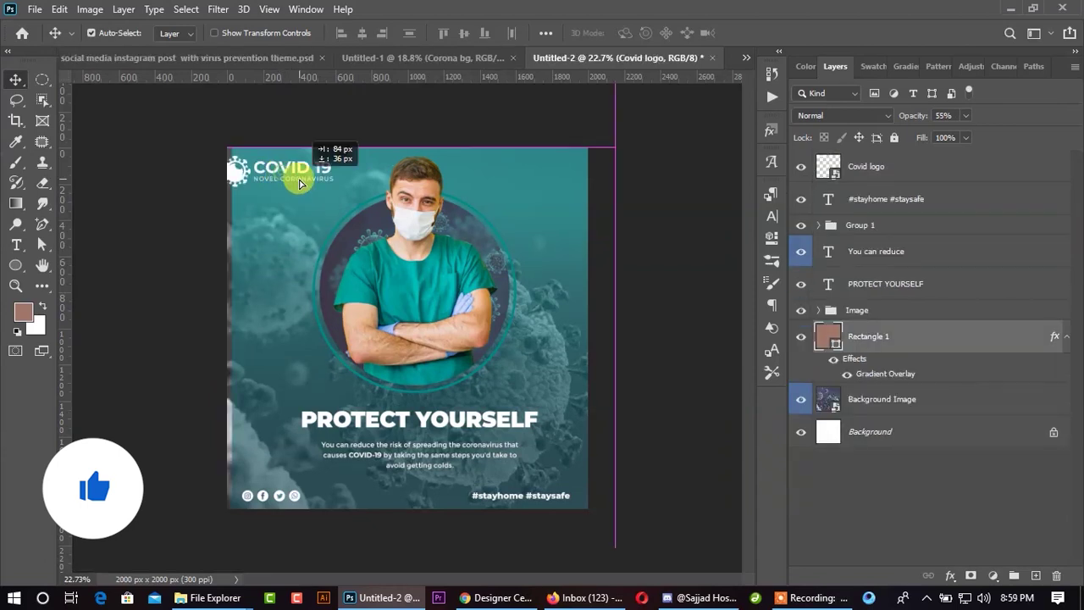
left_click_drag(247, 176, 261, 182)
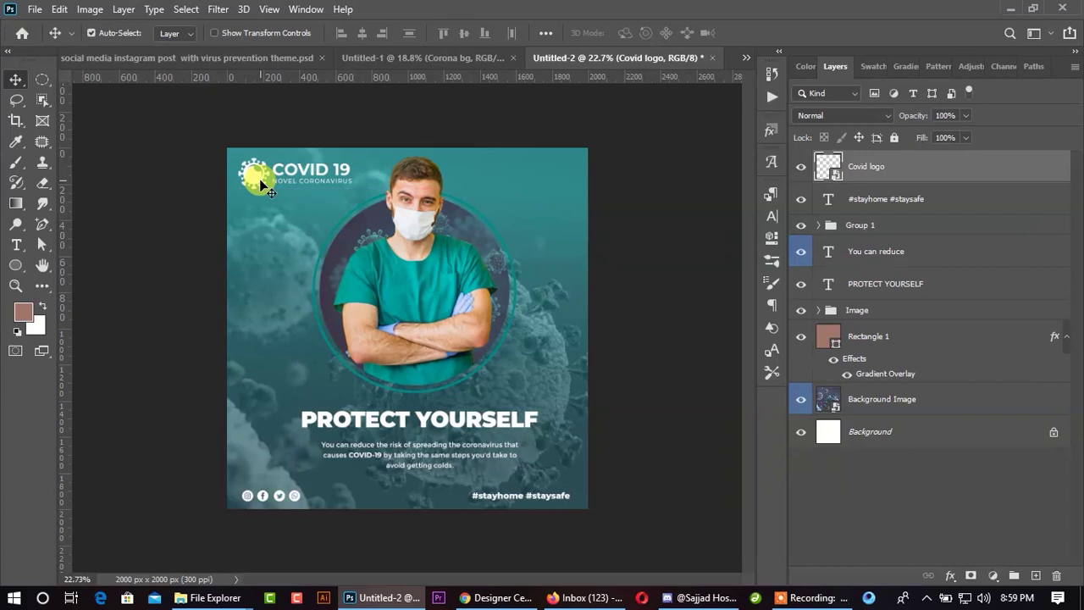